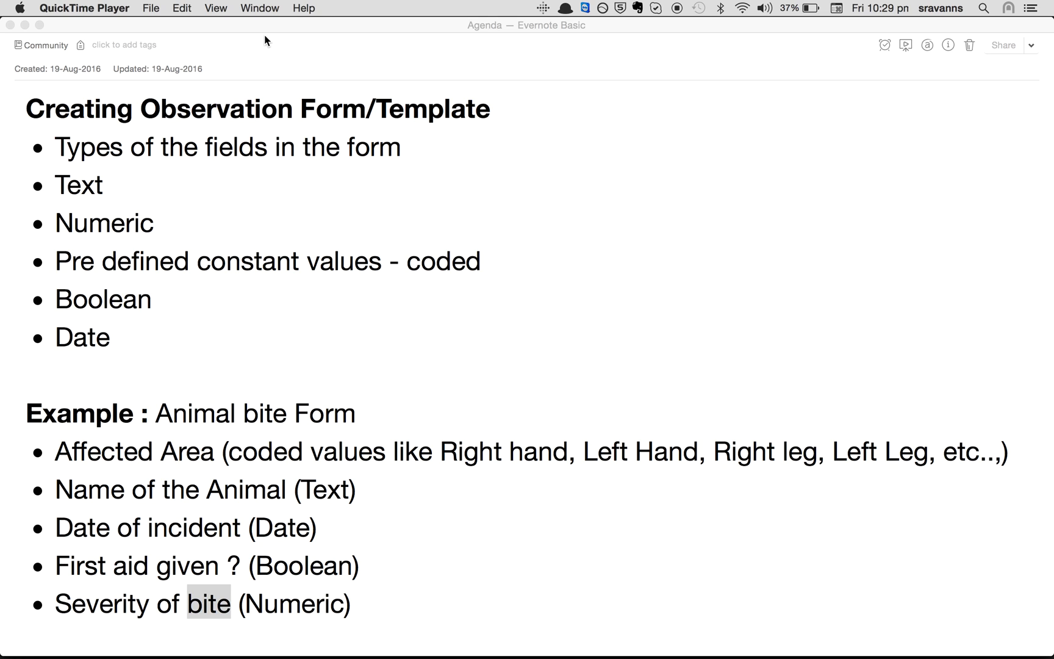
Review the Animal bite Form example fields: Affected Area, Name of the Animal, Date of incident, First aid given ?, Severity of bite
{"action": "left_click", "coordinate": [157, 407]}
{"action": "left_click_drag", "start_coordinate": [363, 405], "coordinate": [157, 411]}
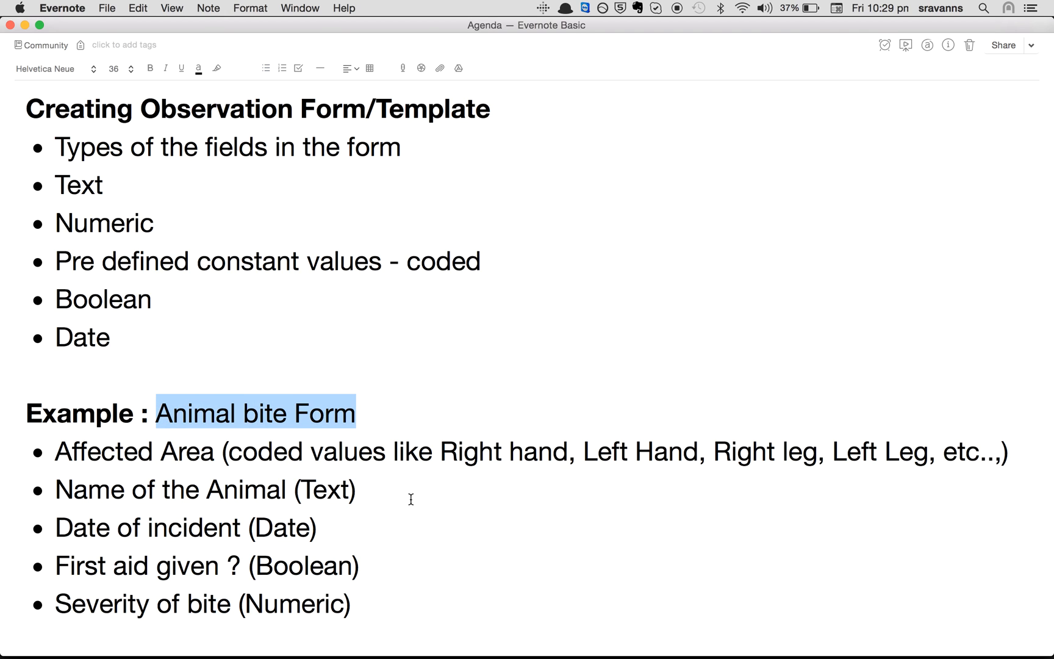
{"action": "left_click_drag", "start_coordinate": [57, 450], "coordinate": [213, 453]}
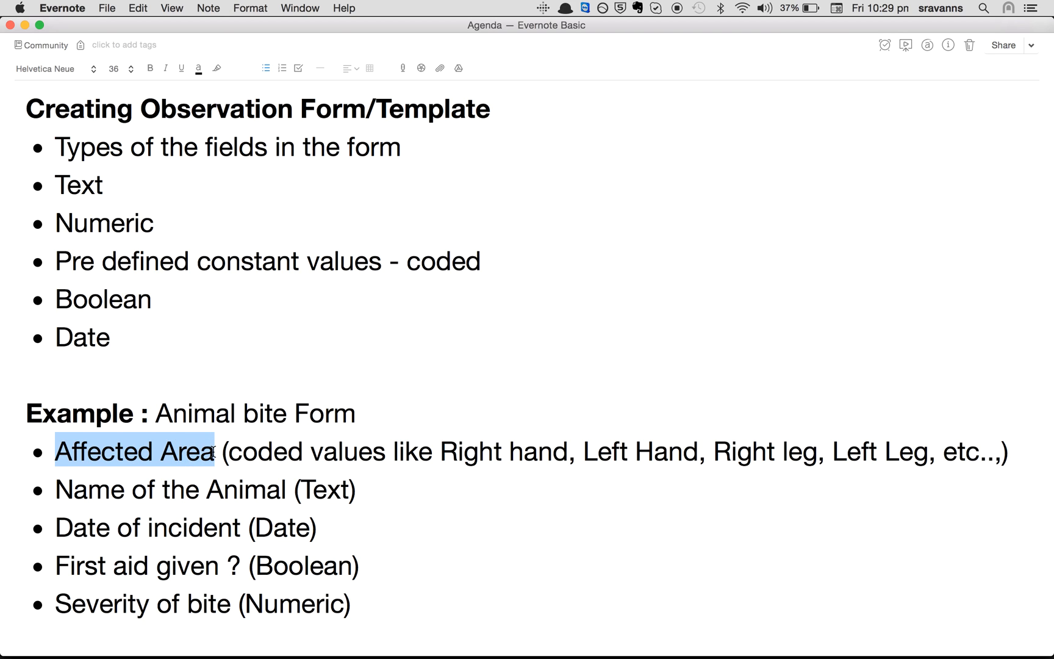
{"action": "left_click_drag", "start_coordinate": [441, 452], "coordinate": [575, 454]}
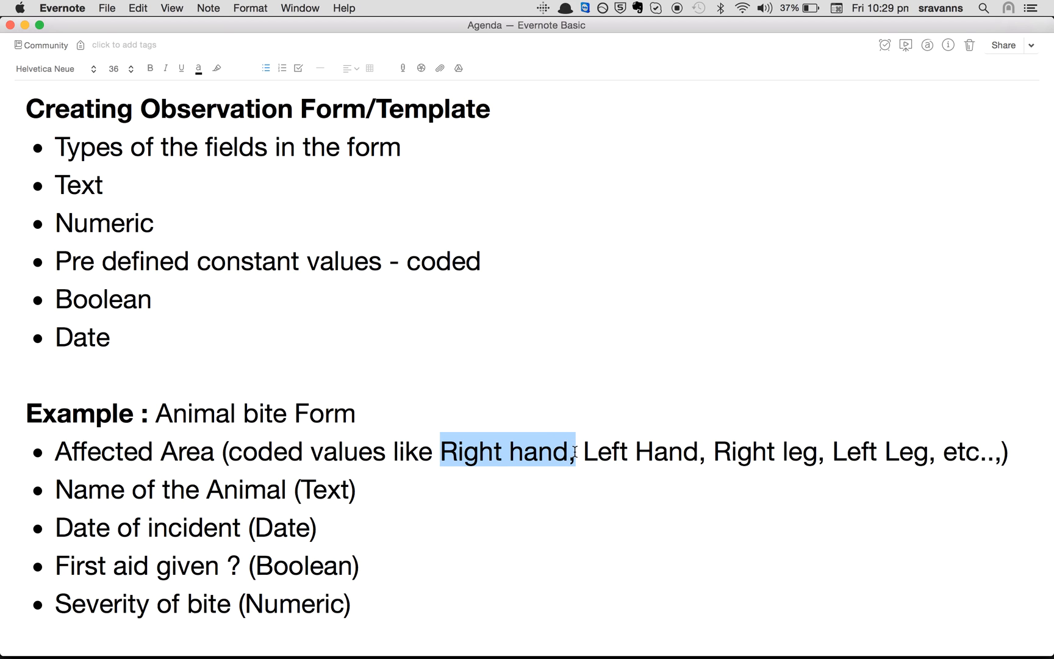
{"action": "left_click", "coordinate": [596, 496]}
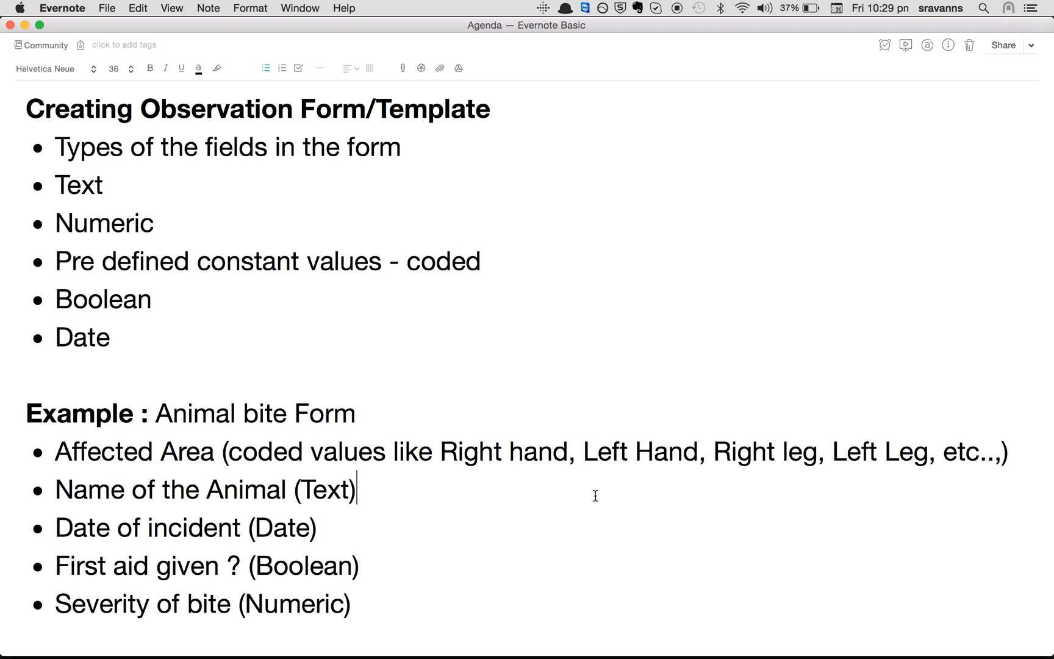
{"action": "double_click", "coordinate": [272, 447]}
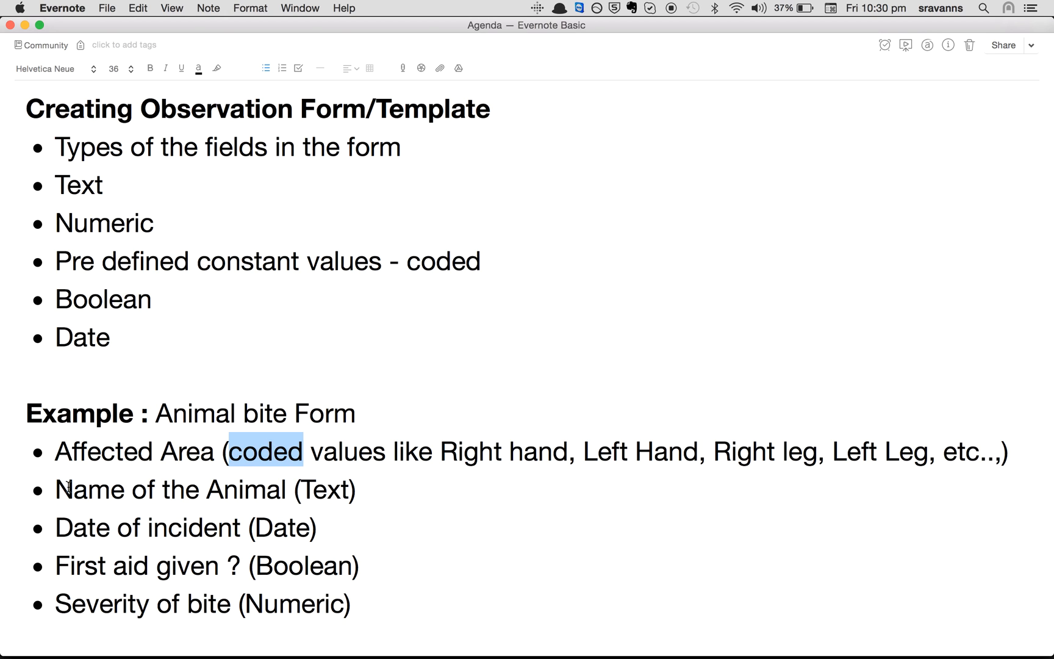
{"action": "left_click_drag", "start_coordinate": [55, 489], "coordinate": [288, 488]}
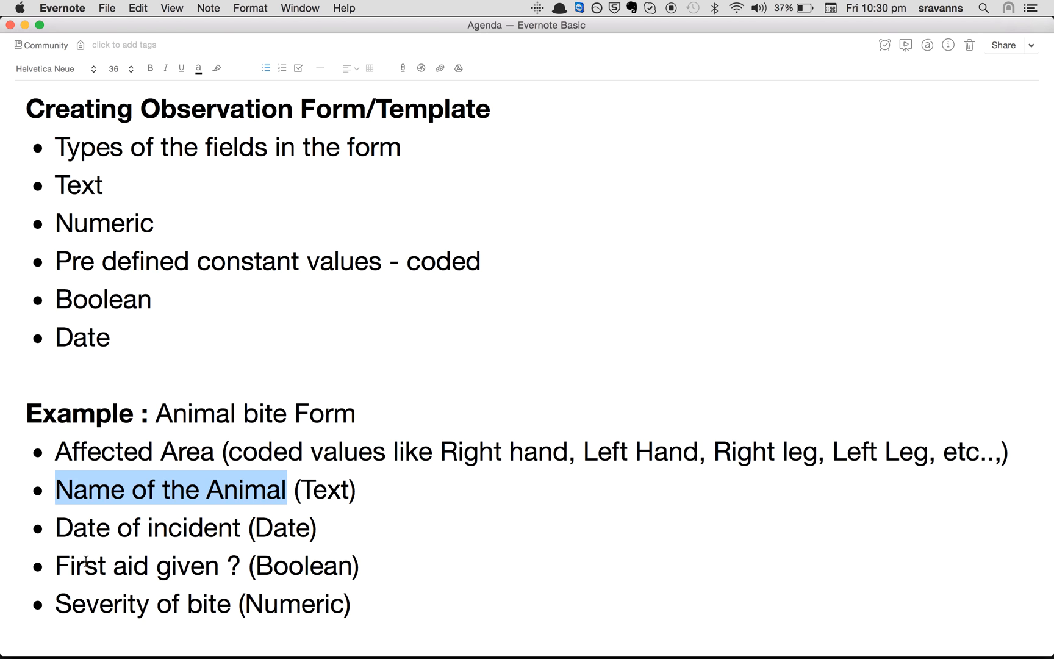
{"action": "left_click_drag", "start_coordinate": [56, 527], "coordinate": [238, 536]}
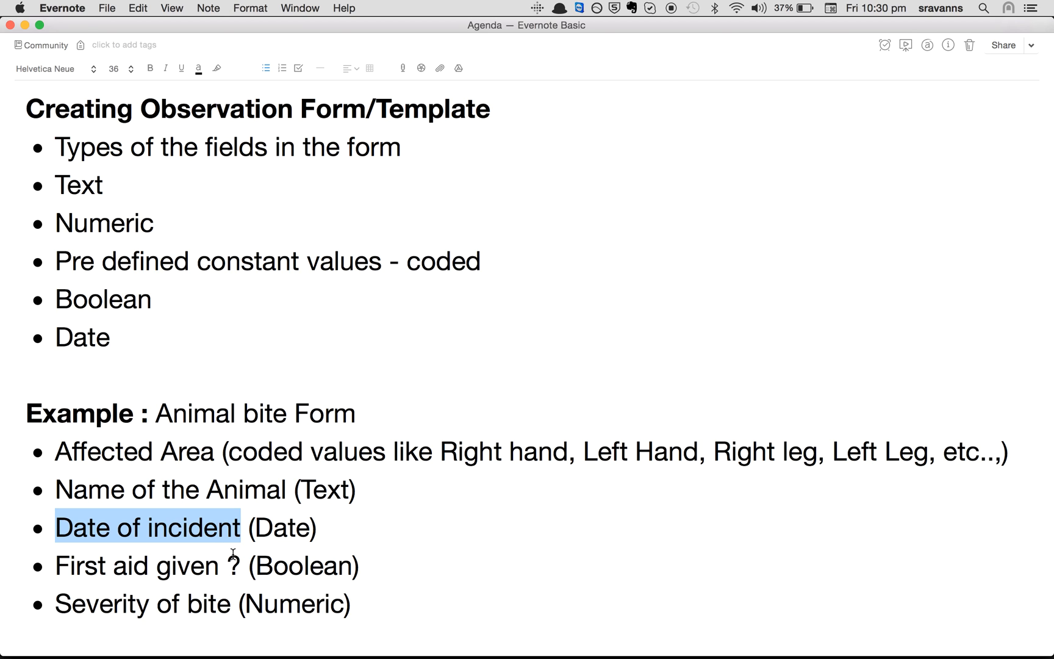
{"action": "left_click", "coordinate": [51, 561]}
{"action": "left_click_drag", "start_coordinate": [50, 562], "coordinate": [240, 575]}
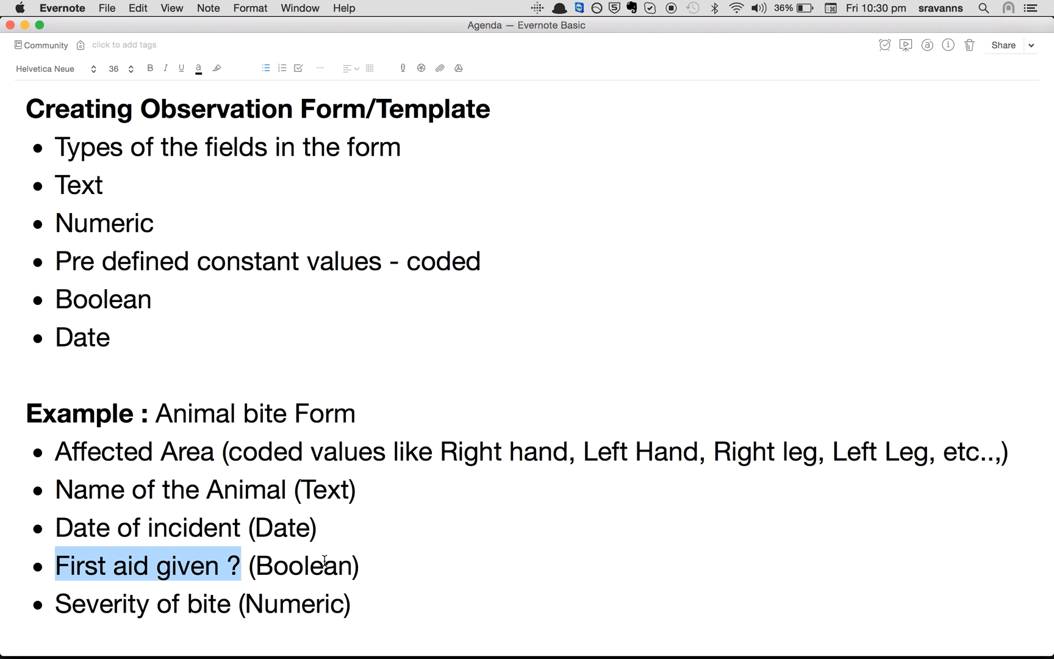
{"action": "left_click_drag", "start_coordinate": [62, 595], "coordinate": [224, 603]}
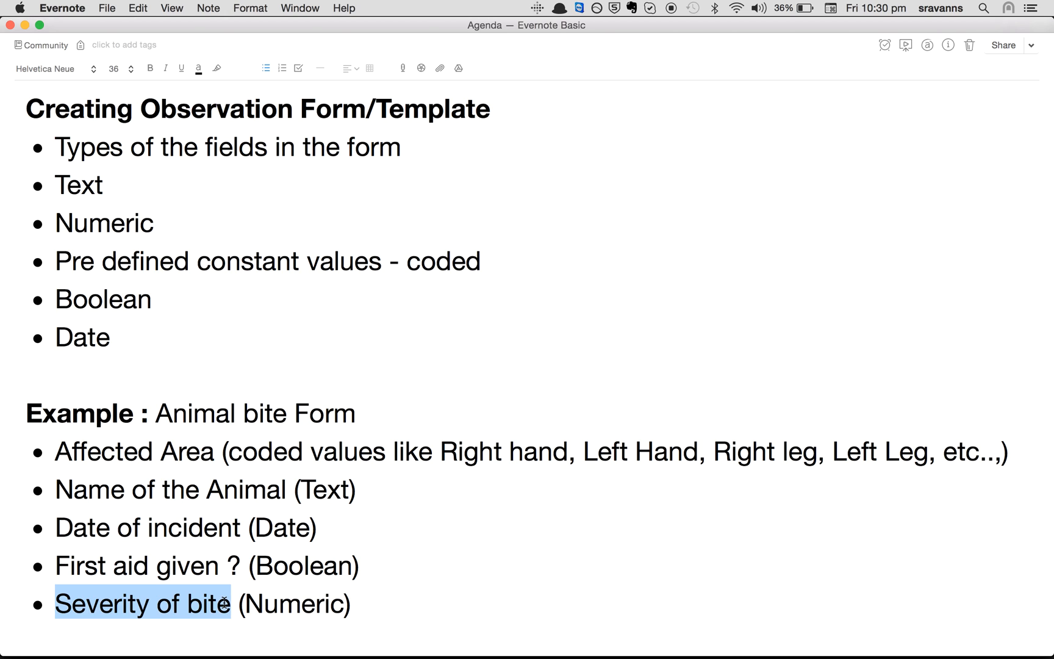
Log into Bahmni with the admin username and password at location OPD-1, then open Clinical
{"action": "key", "text": "super+Tab"}
{"action": "key", "text": "super+Tab"}
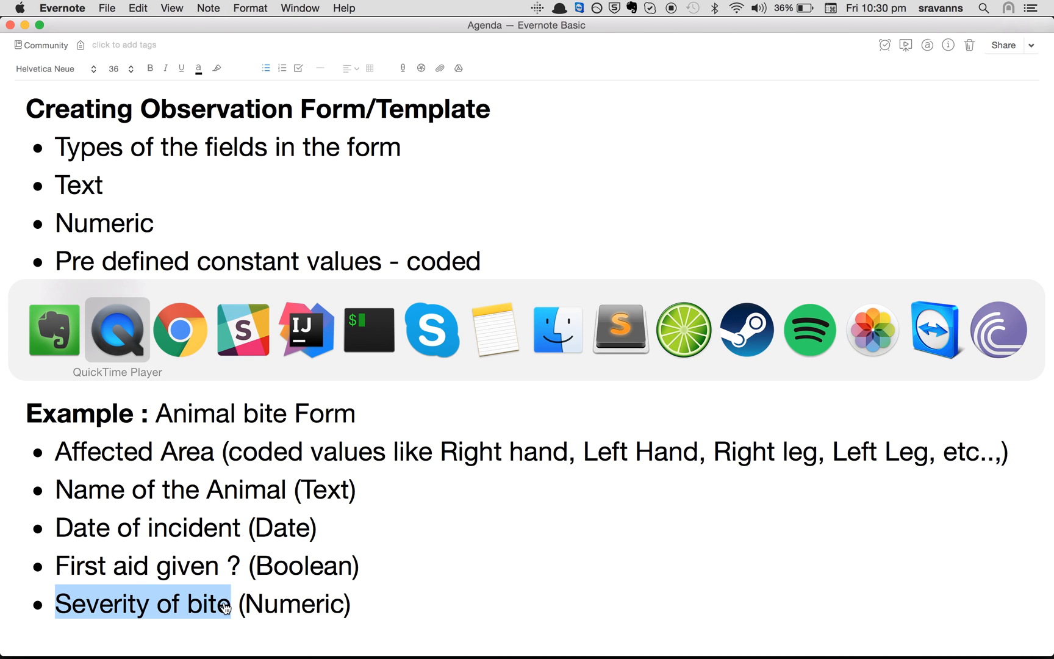
{"action": "left_click", "coordinate": [158, 420]}
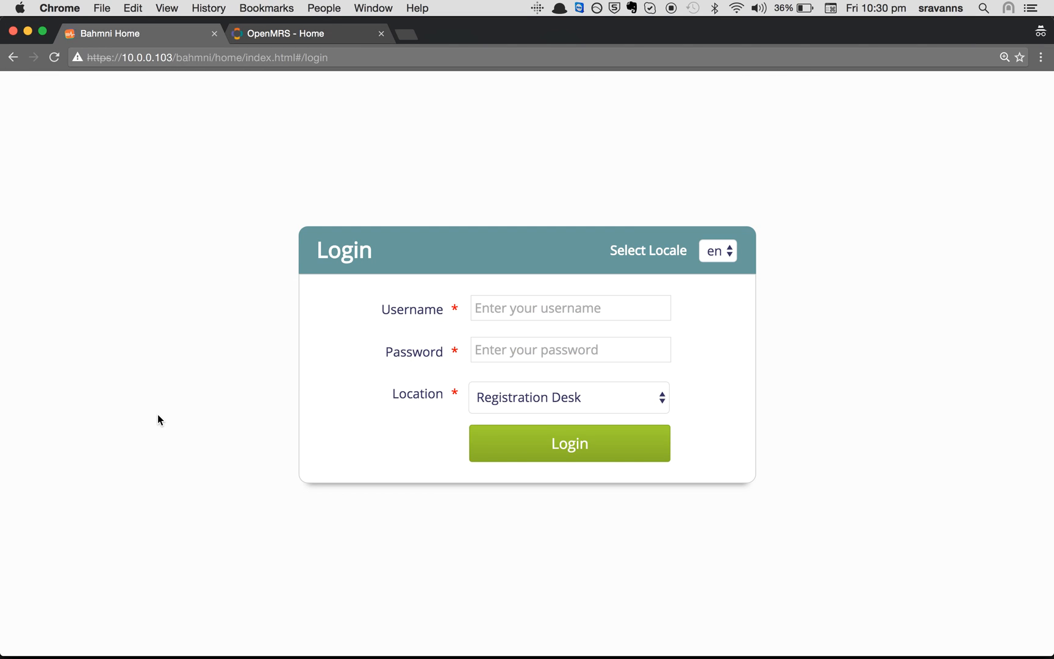
{"action": "left_click", "coordinate": [544, 309]}
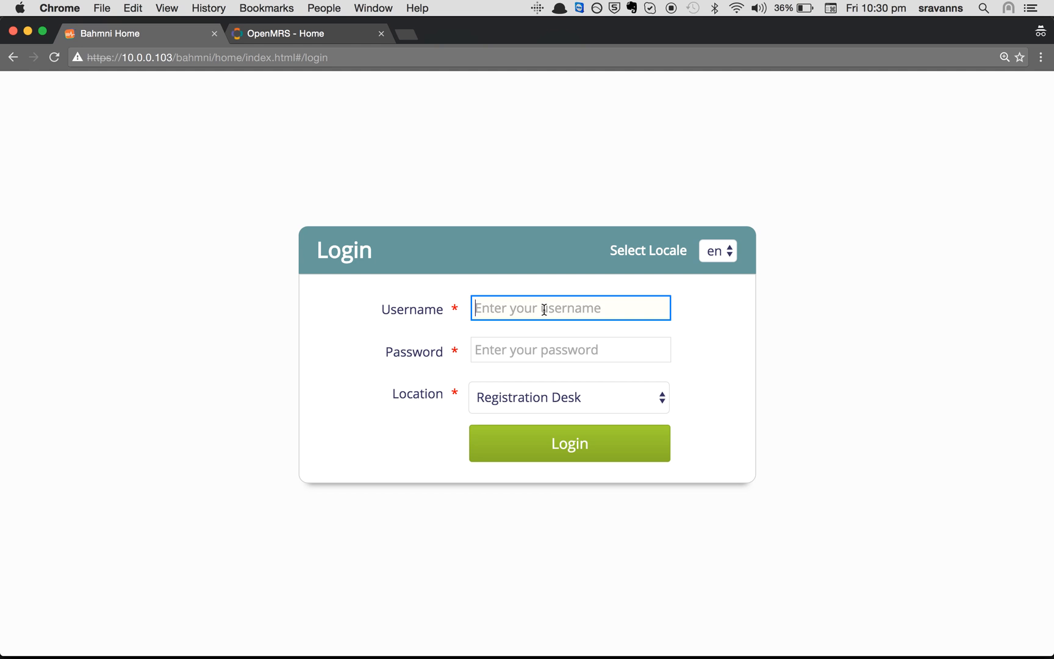
{"action": "type", "text": "superman"}
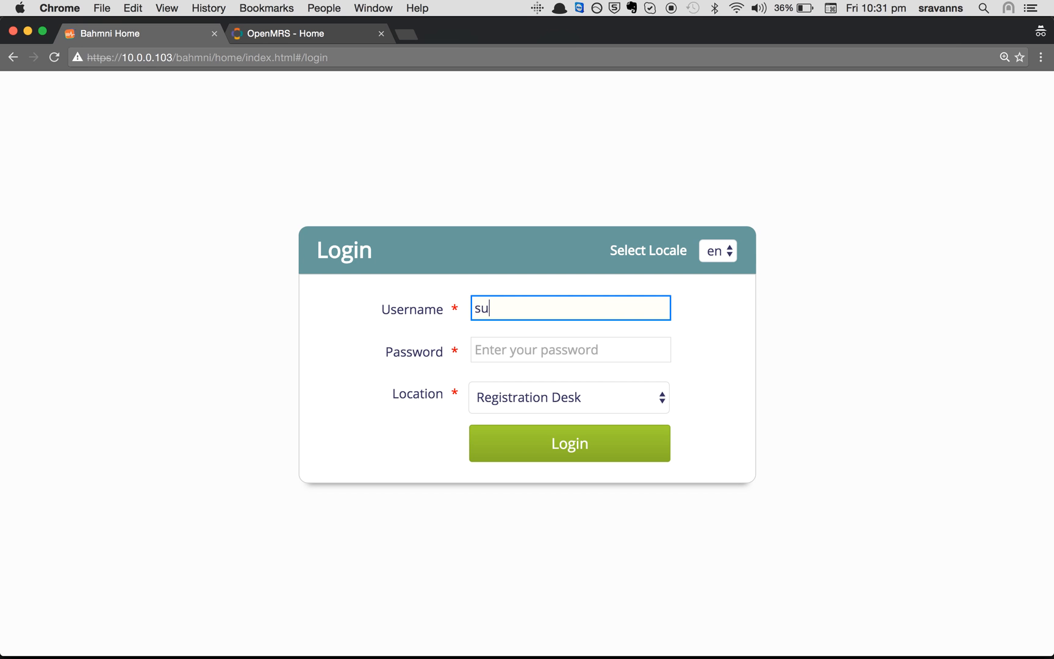
{"action": "key", "text": "Tab"}
{"action": "type", "text": "Admin123"}
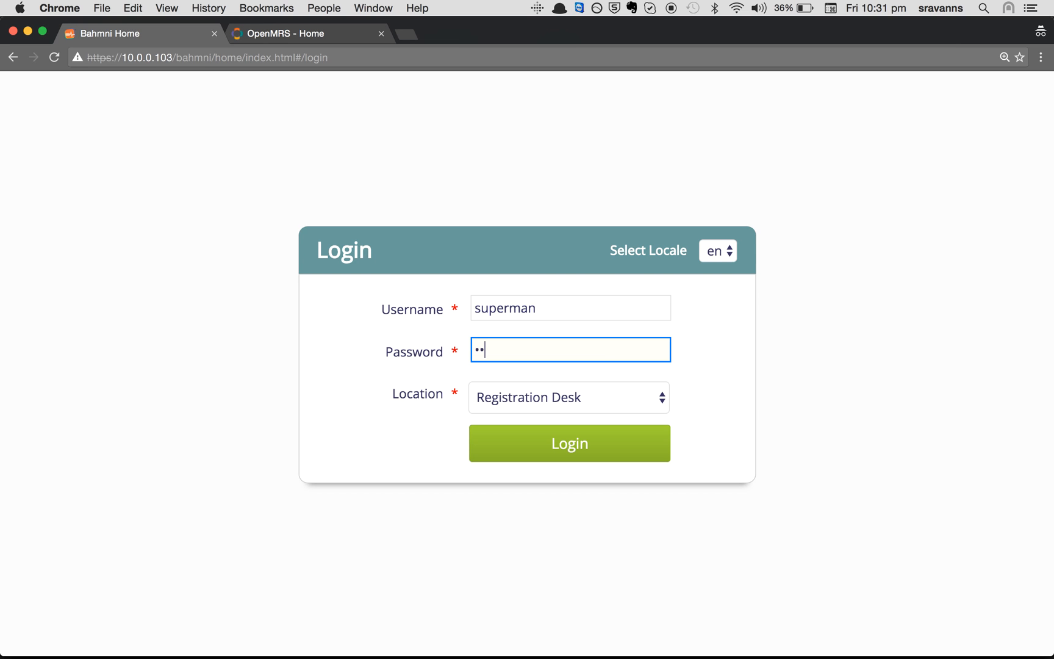
{"action": "key", "text": "Tab"}
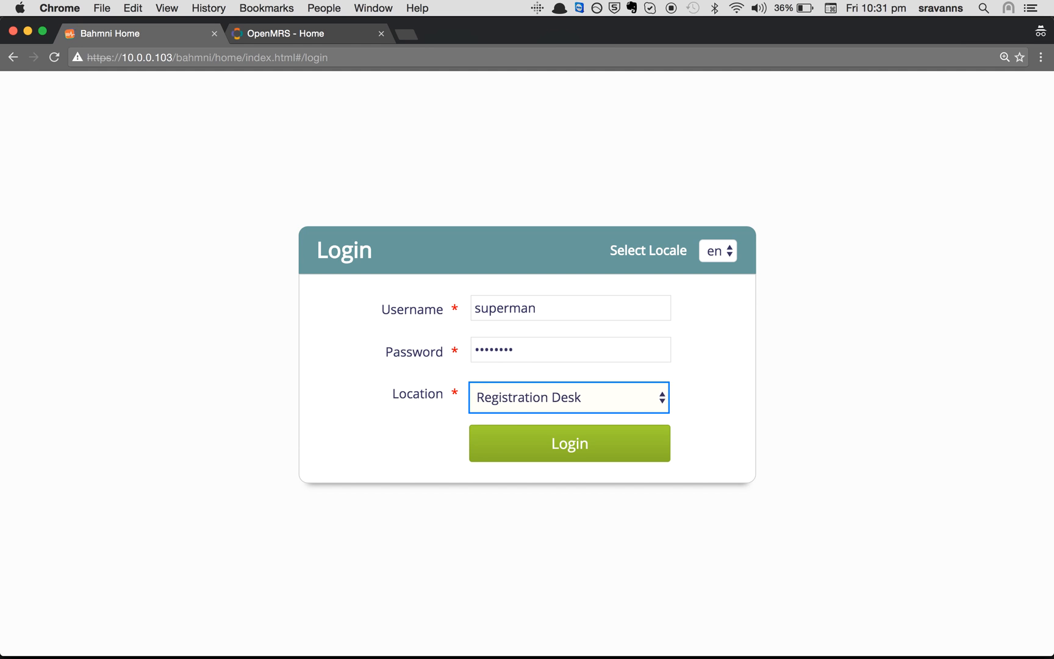
{"action": "key", "text": "space"}
{"action": "key", "text": "Down"}
{"action": "key", "text": "Return"}
{"action": "key", "text": "Return"}
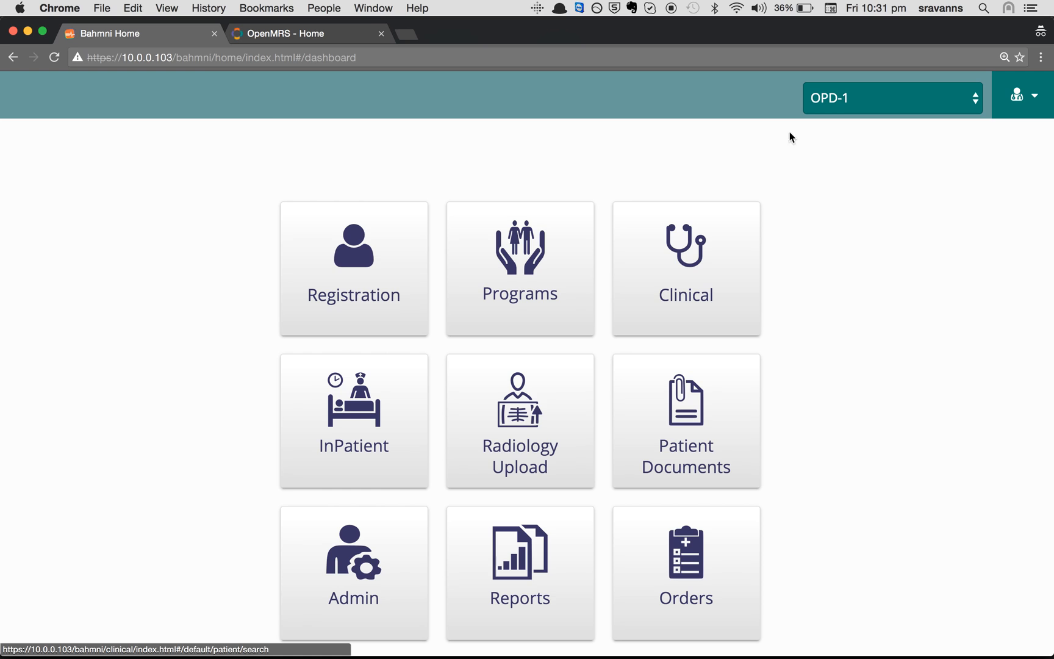
{"action": "left_click", "coordinate": [637, 221]}
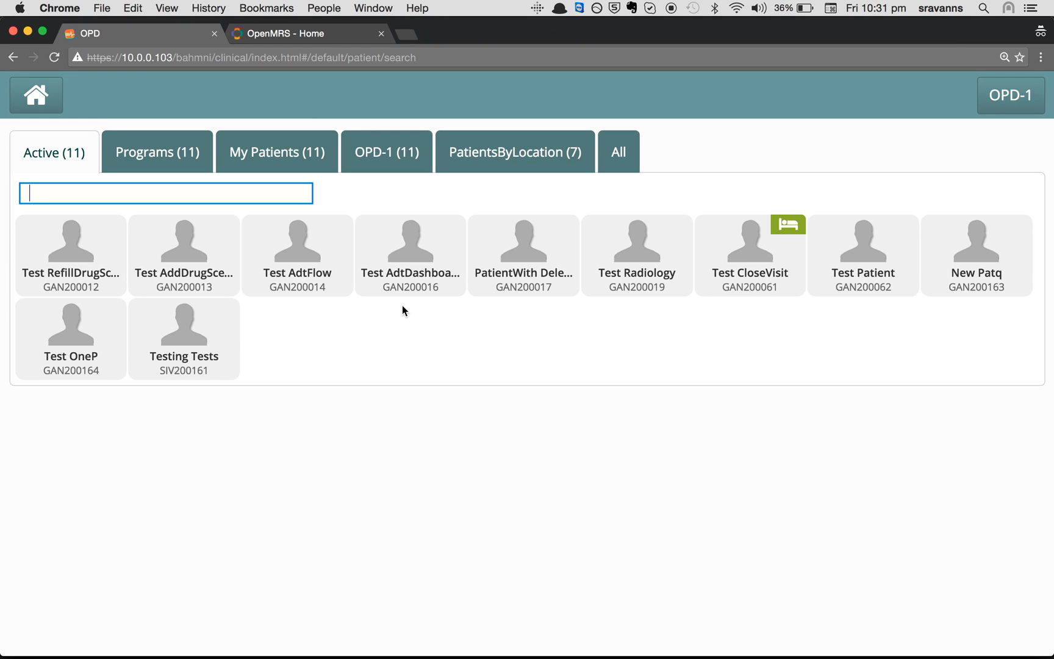
Open the first patient's dashboard, start a consultation and expand History and Examination
{"action": "left_click", "coordinate": [82, 253]}
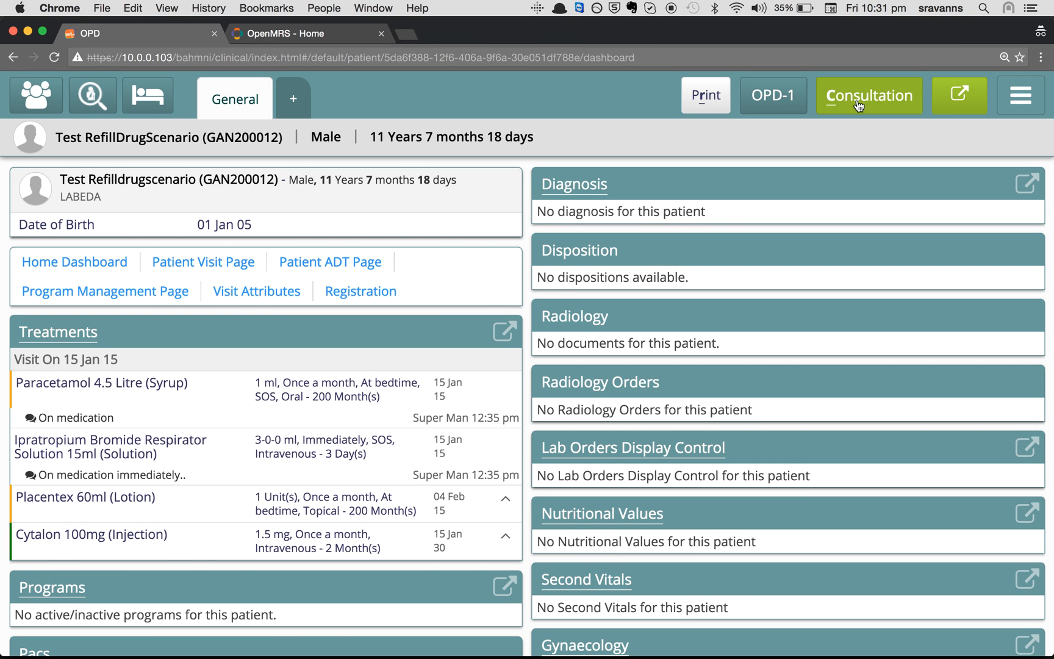
{"action": "left_click_drag", "start_coordinate": [822, 87], "coordinate": [885, 96]}
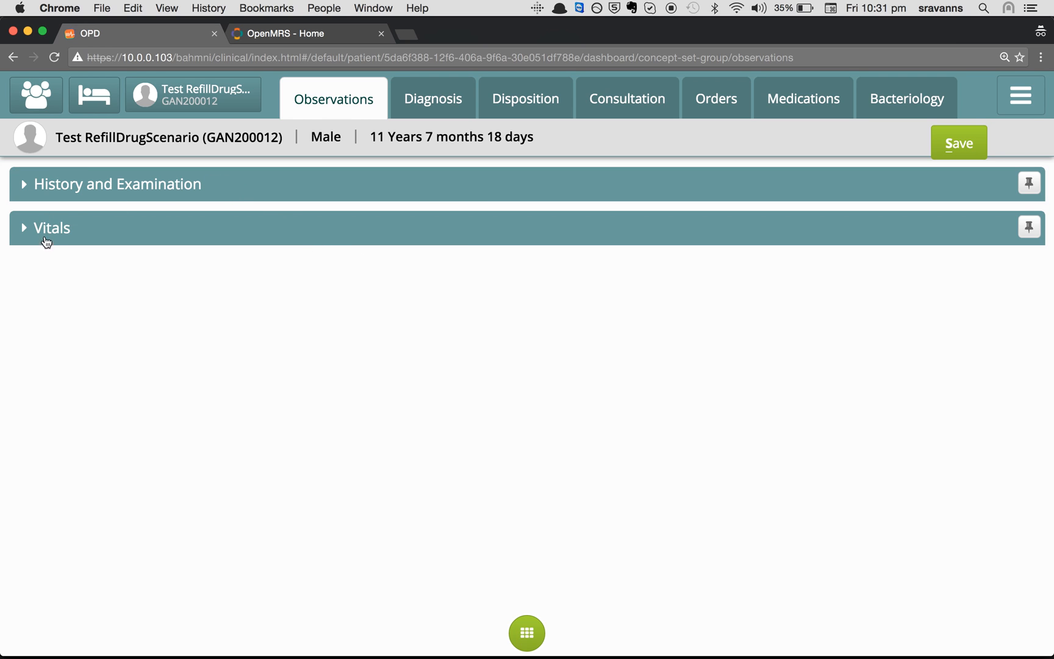
{"action": "left_click", "coordinate": [40, 190]}
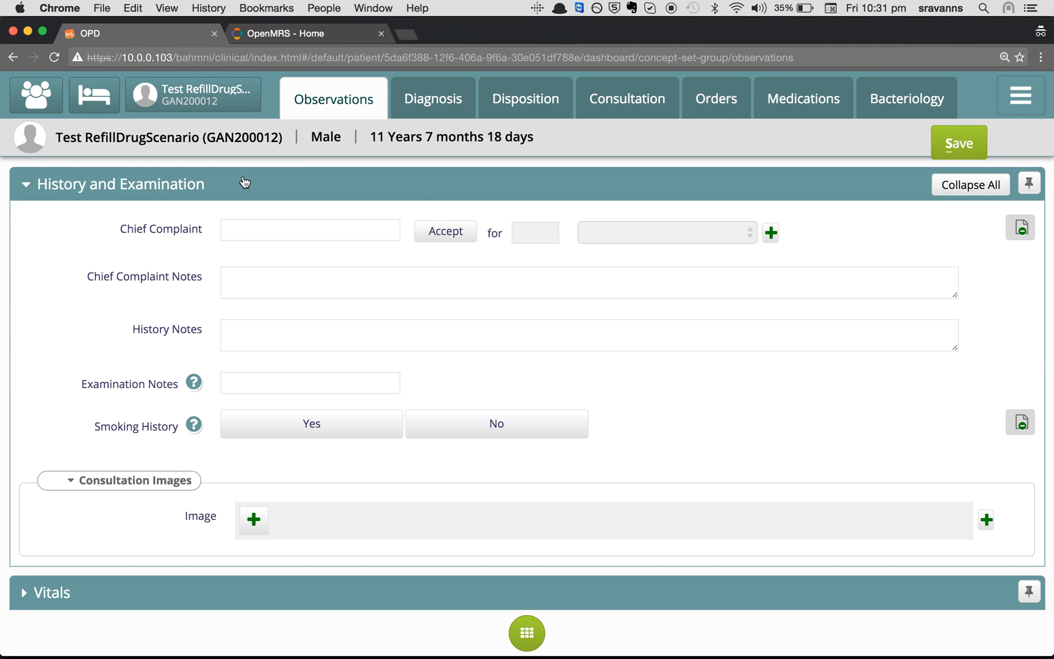
{"action": "left_click_drag", "start_coordinate": [37, 183], "coordinate": [177, 194]}
{"action": "left_click", "coordinate": [204, 189]}
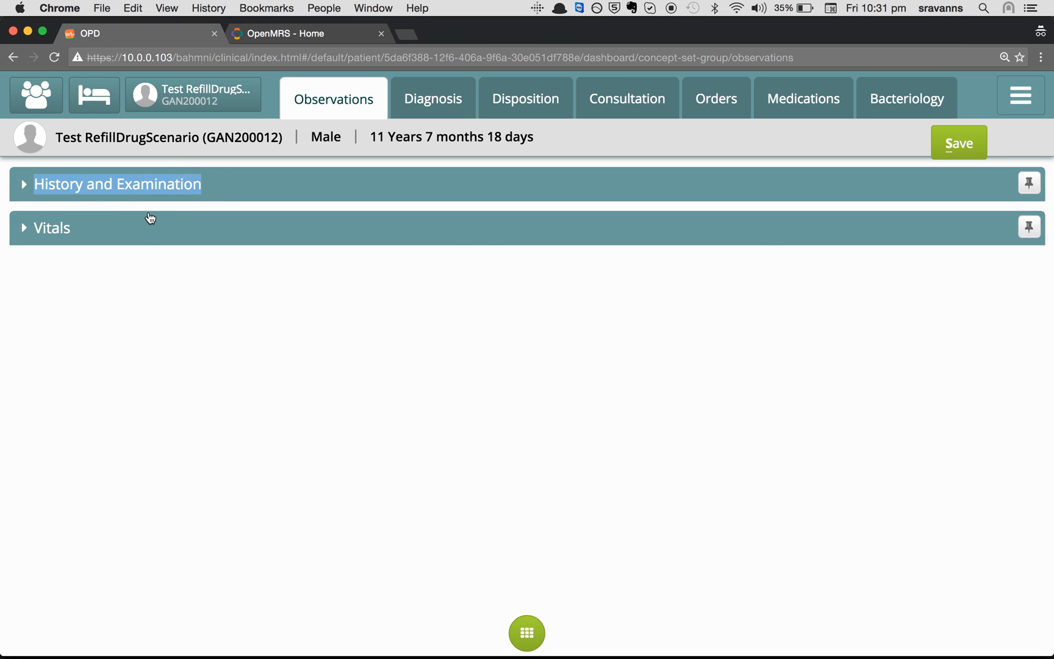
{"action": "left_click", "coordinate": [107, 196]}
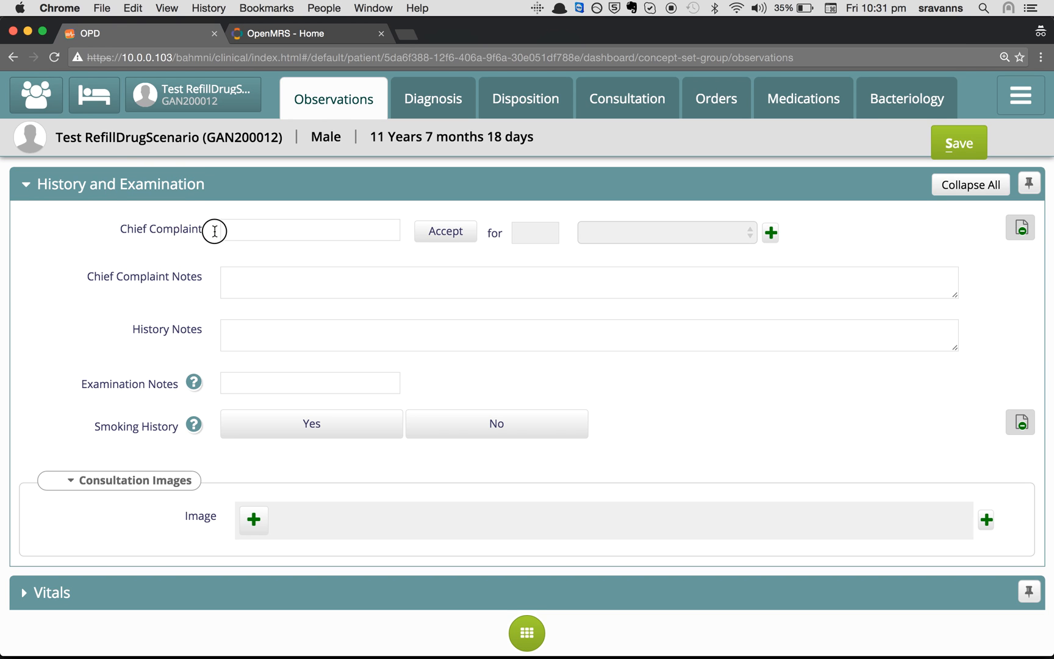
Look over the History and Examination fields such as Chief Complaint and Smoking History
{"action": "left_click_drag", "start_coordinate": [205, 235], "coordinate": [204, 234]}
{"action": "left_click", "coordinate": [313, 238]}
{"action": "left_click", "coordinate": [85, 271]}
{"action": "left_click_drag", "start_coordinate": [92, 424], "coordinate": [182, 430]}
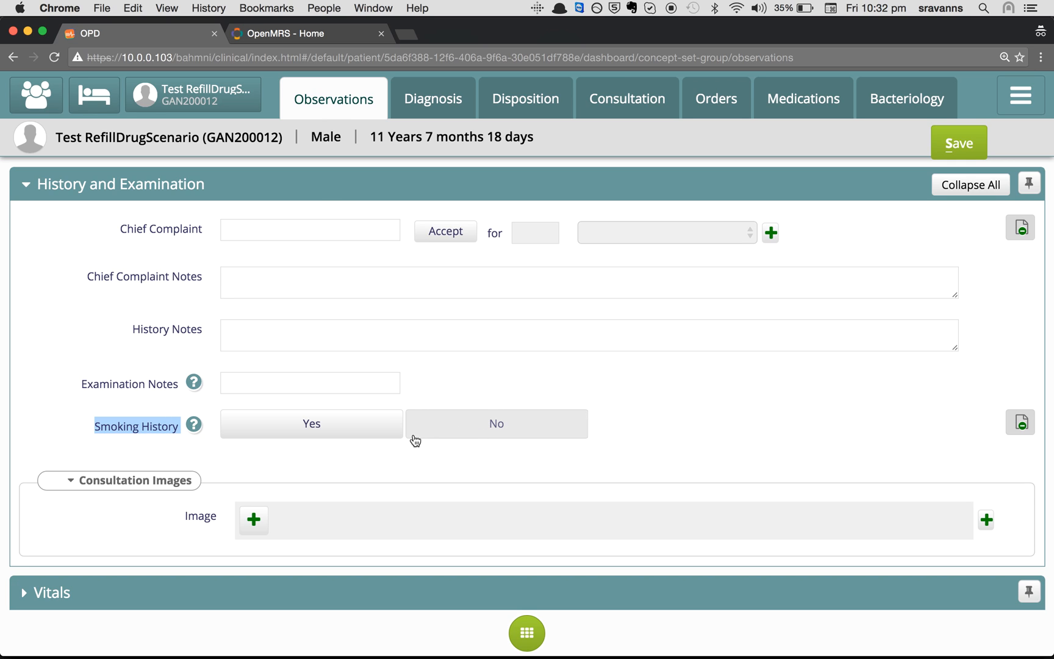
{"action": "scroll", "coordinate": [252, 458], "scroll_direction": "down", "scroll_amount": 3}
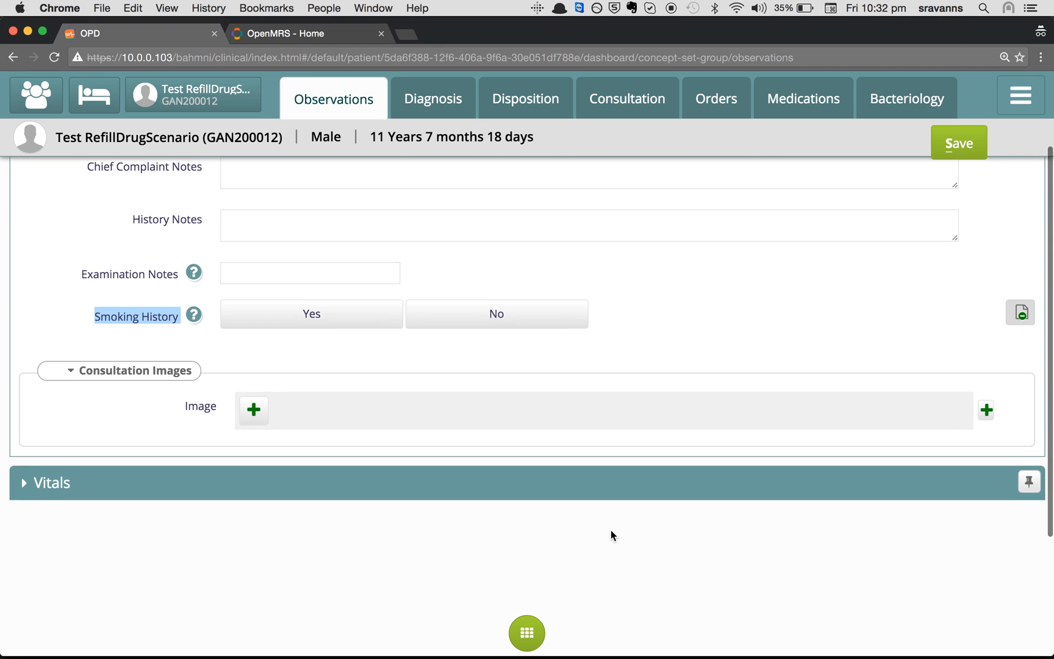
{"action": "scroll", "coordinate": [611, 529], "scroll_direction": "up", "scroll_amount": 4}
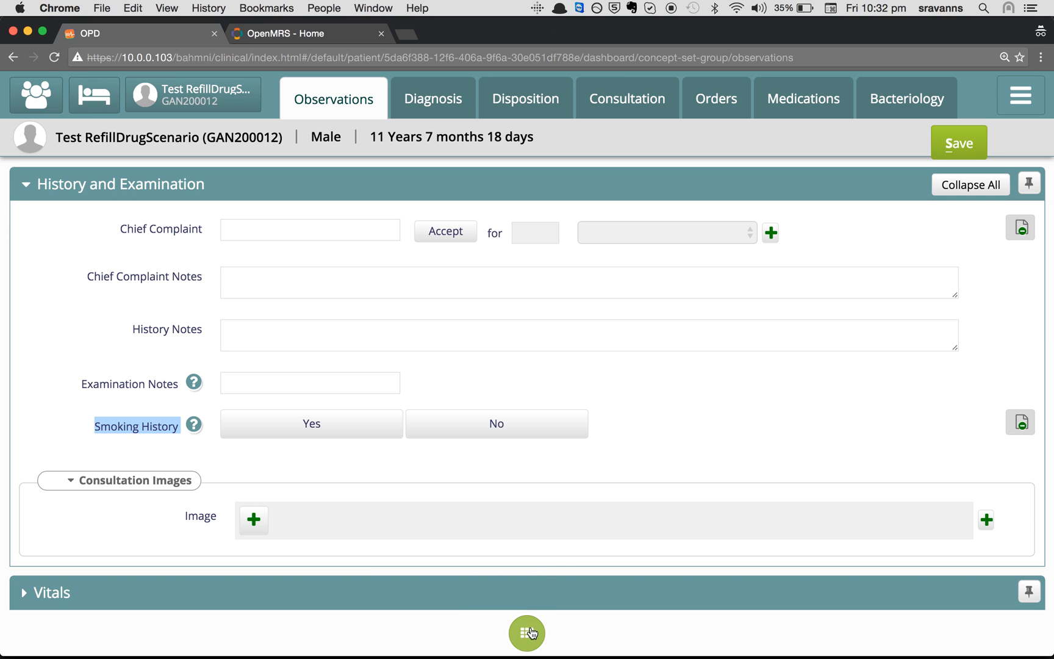
Add the Death Note template from the list of observation templates
{"action": "left_click", "coordinate": [551, 628]}
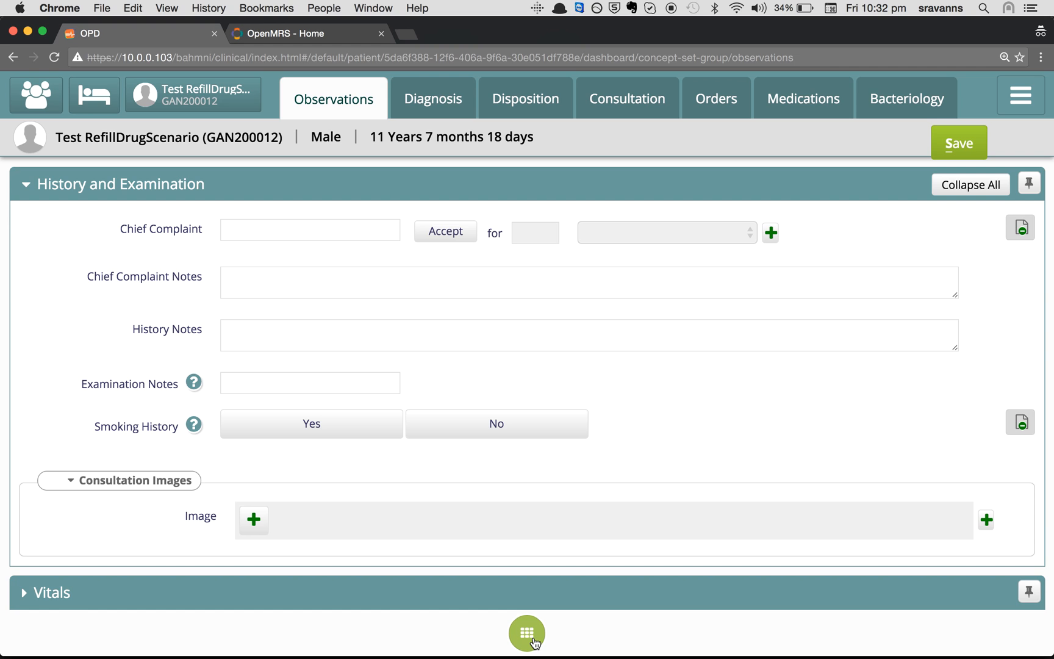
{"action": "left_click", "coordinate": [528, 634]}
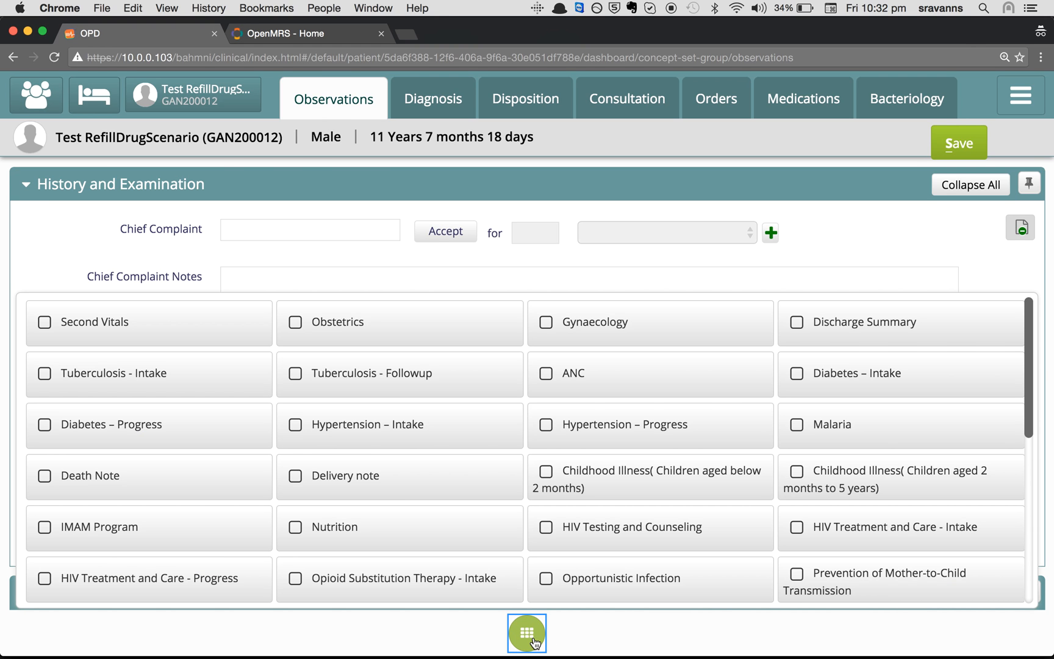
{"action": "scroll", "coordinate": [553, 507], "scroll_direction": "down", "scroll_amount": 3}
{"action": "scroll", "coordinate": [553, 506], "scroll_direction": "down", "scroll_amount": 5}
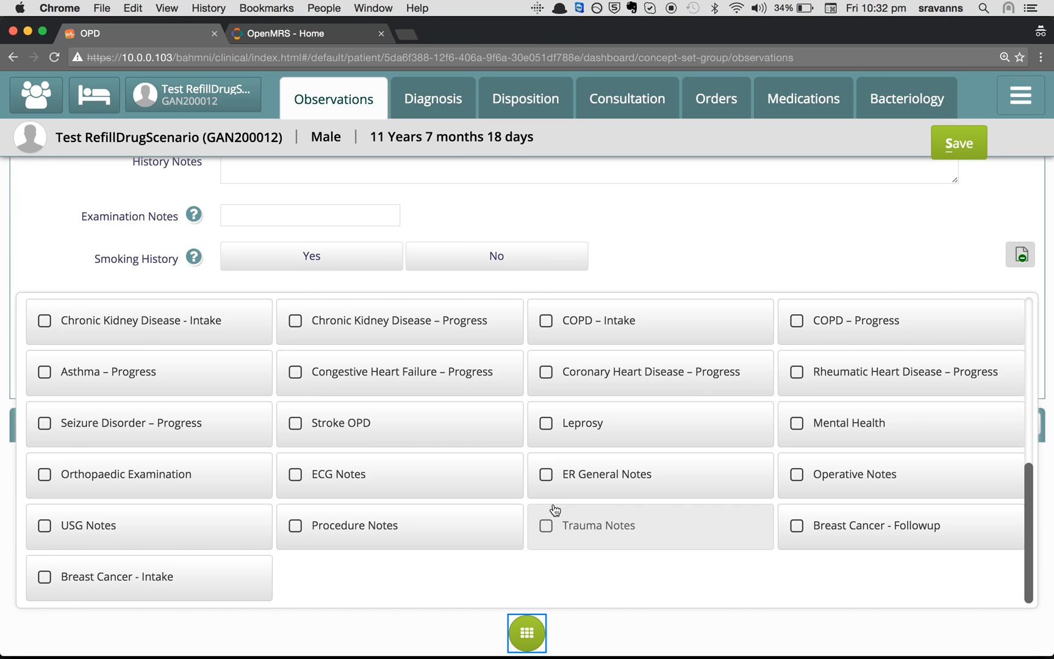
{"action": "scroll", "coordinate": [555, 509], "scroll_direction": "up", "scroll_amount": 5}
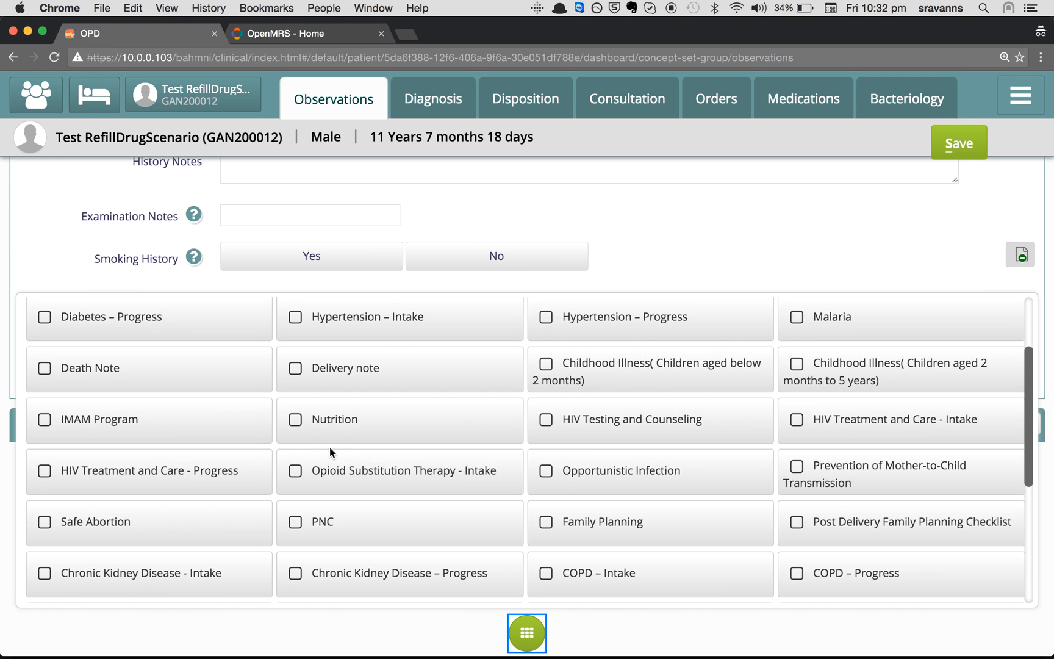
{"action": "scroll", "coordinate": [605, 447], "scroll_direction": "up", "scroll_amount": 4}
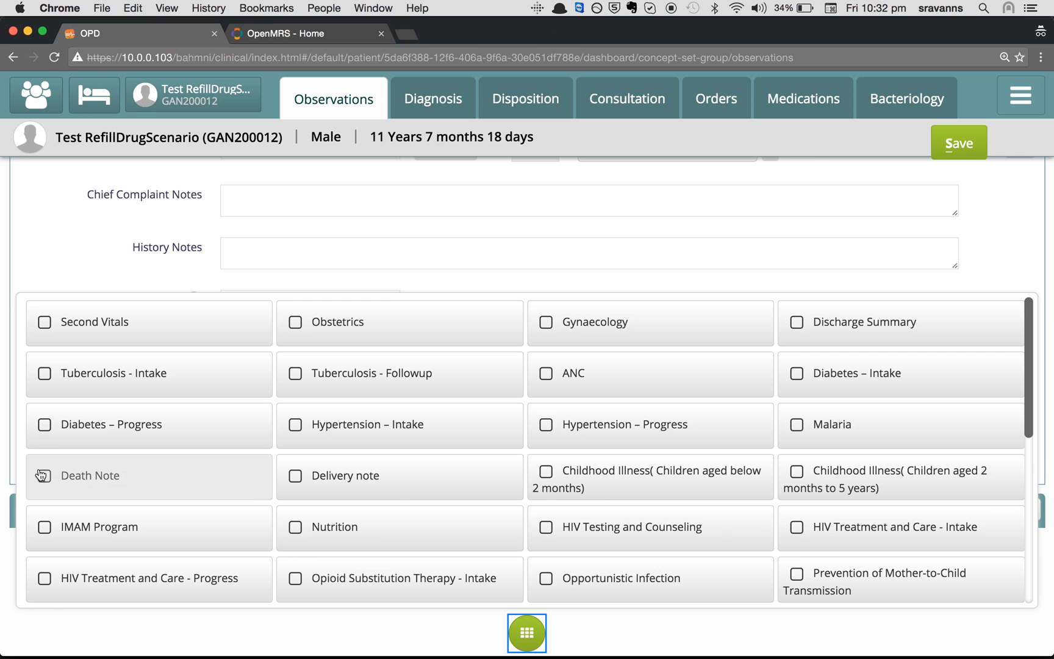
{"action": "left_click", "coordinate": [65, 476]}
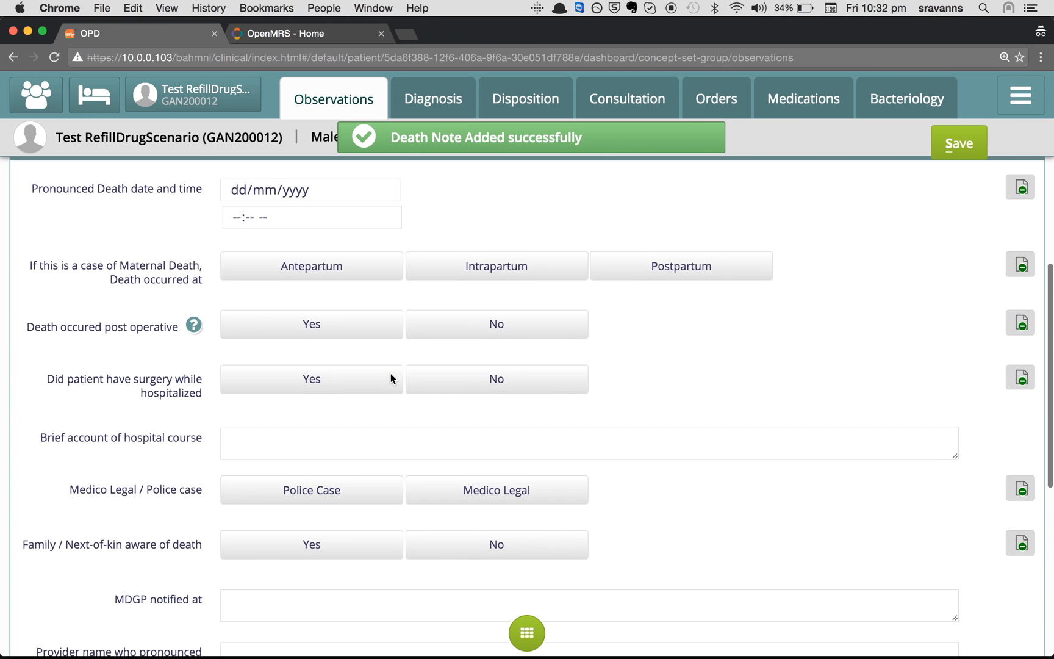
Scroll through the Death Note fields, pointing out the maternal death question and its options
{"action": "scroll", "coordinate": [393, 379], "scroll_direction": "up", "scroll_amount": 5}
{"action": "scroll", "coordinate": [393, 379], "scroll_direction": "down", "scroll_amount": 3}
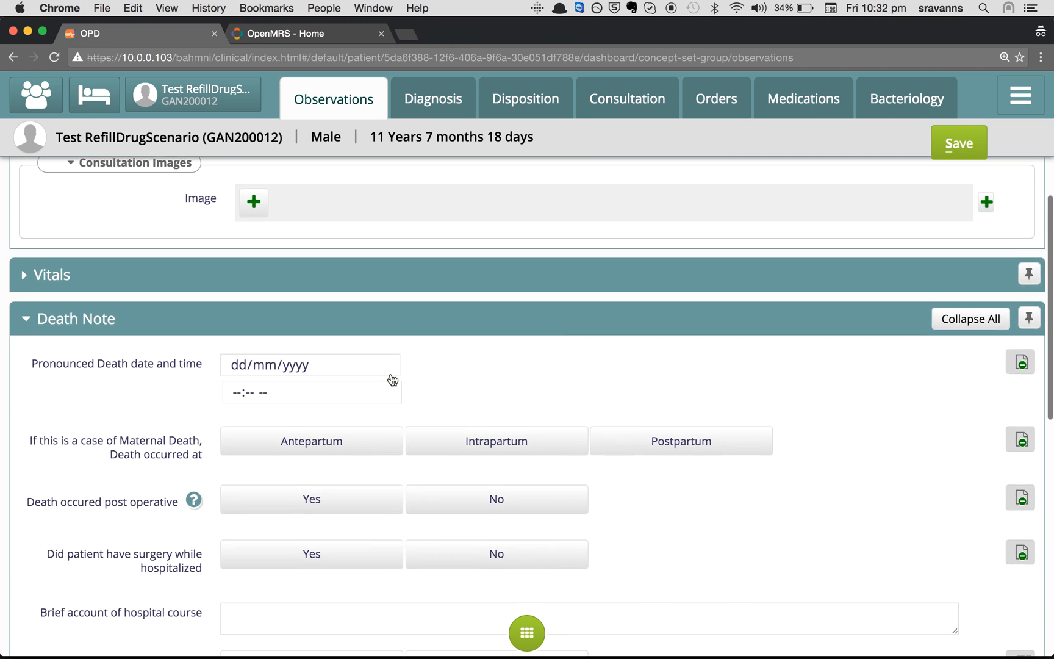
{"action": "scroll", "coordinate": [393, 380], "scroll_direction": "down", "scroll_amount": 2}
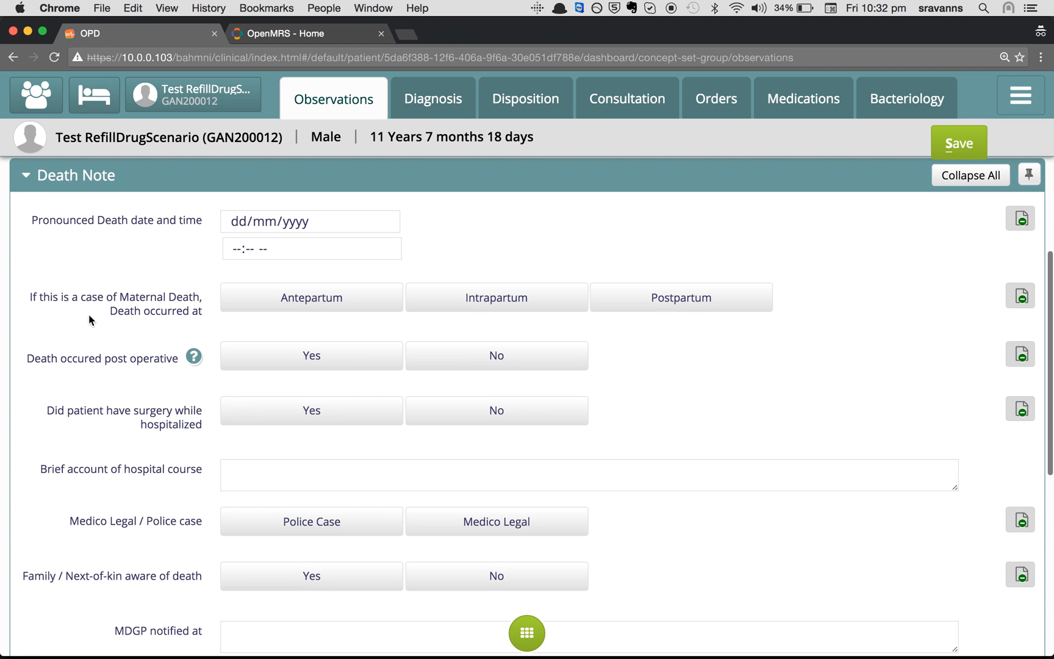
{"action": "scroll", "coordinate": [57, 332], "scroll_direction": "down", "scroll_amount": 3}
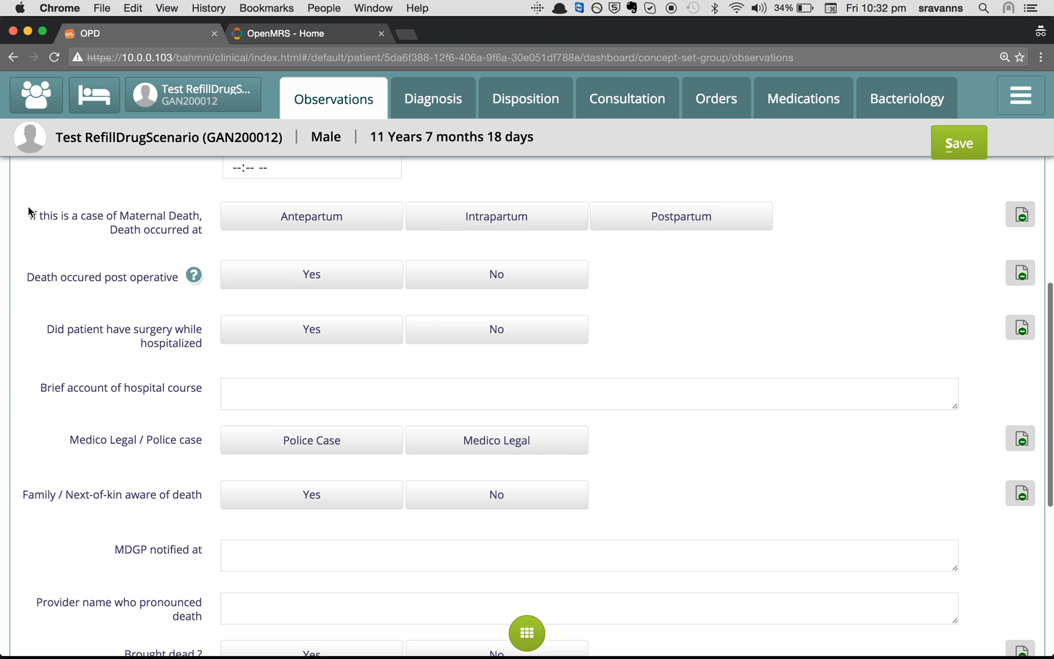
{"action": "left_click", "coordinate": [29, 208]}
{"action": "left_click_drag", "start_coordinate": [28, 209], "coordinate": [206, 240]}
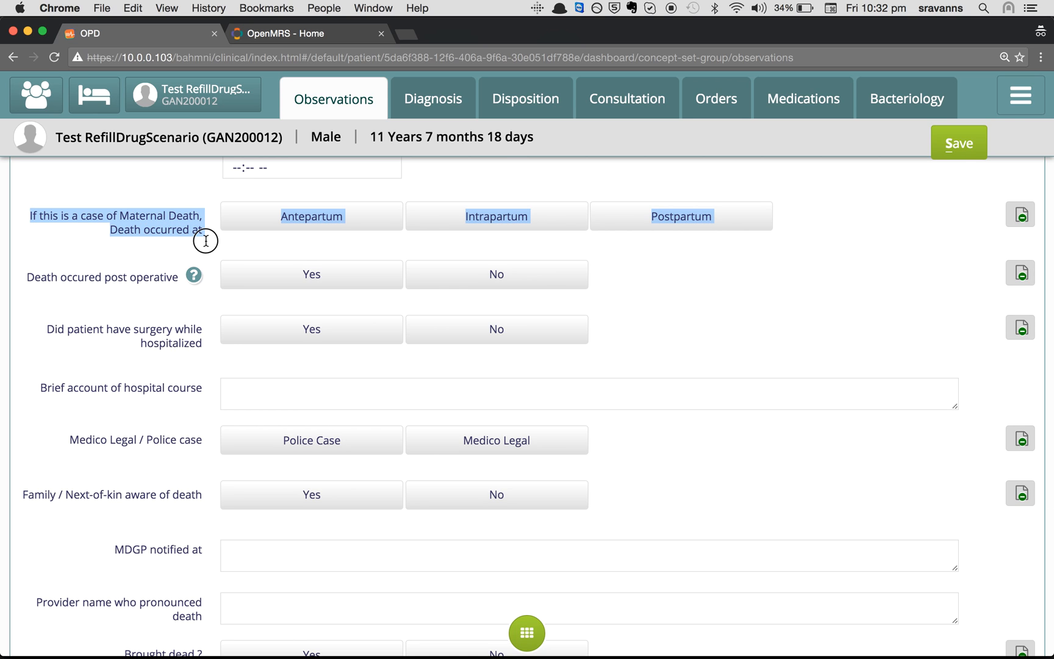
{"action": "left_click", "coordinate": [169, 243]}
{"action": "left_click_drag", "start_coordinate": [27, 206], "coordinate": [214, 225]}
{"action": "left_click", "coordinate": [659, 266]}
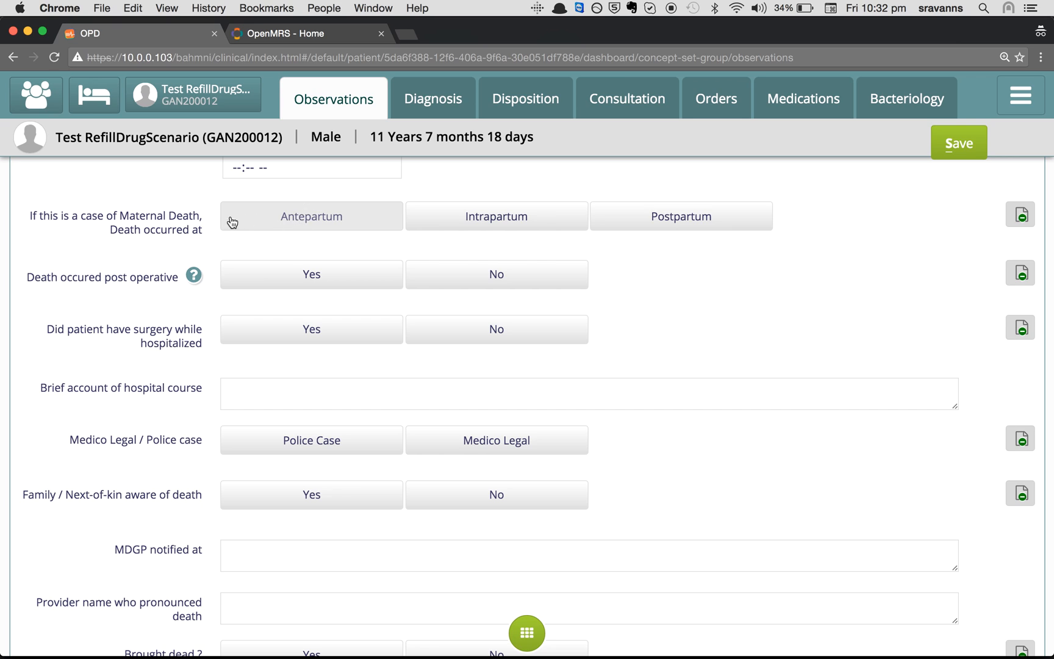
{"action": "left_click_drag", "start_coordinate": [27, 211], "coordinate": [192, 248]}
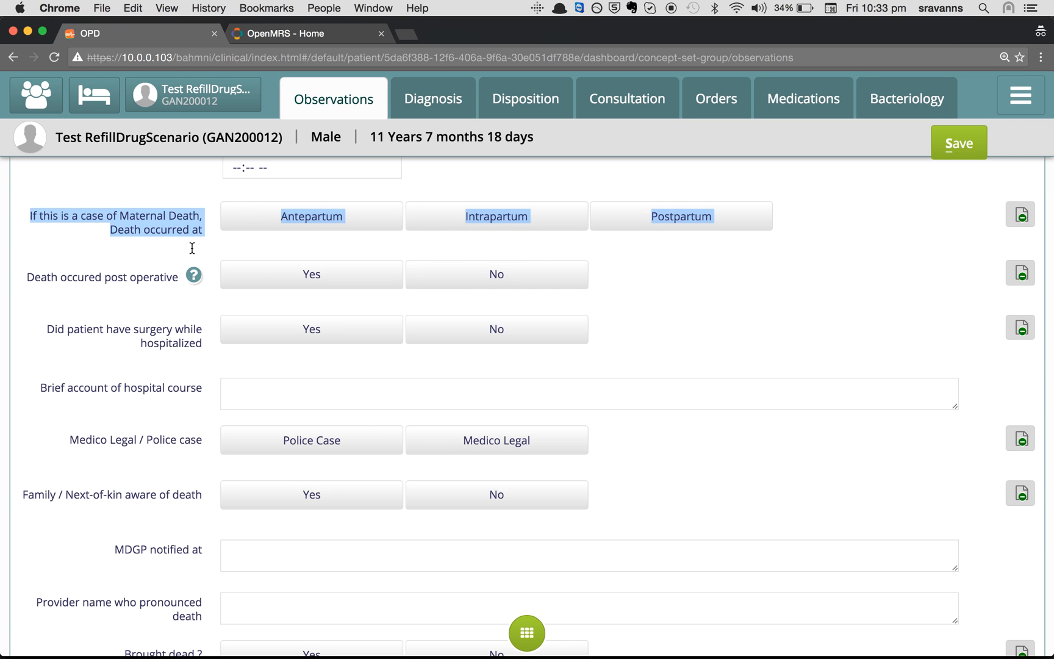
{"action": "left_click", "coordinate": [92, 259]}
{"action": "scroll", "coordinate": [92, 260], "scroll_direction": "up", "scroll_amount": 10}
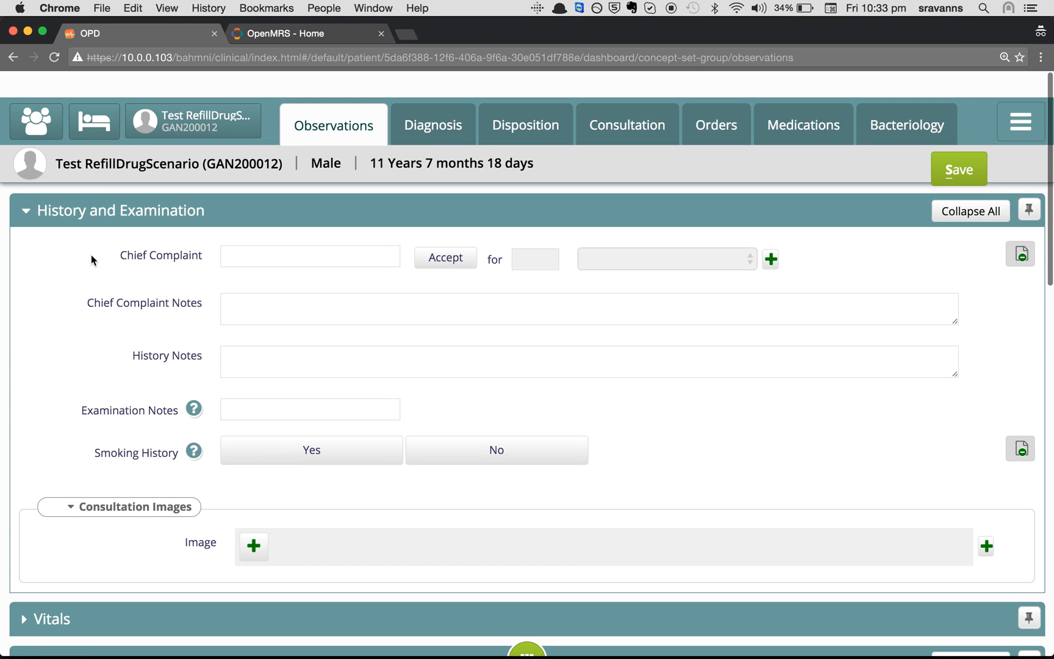
{"action": "scroll", "coordinate": [89, 615], "scroll_direction": "down", "scroll_amount": 1}
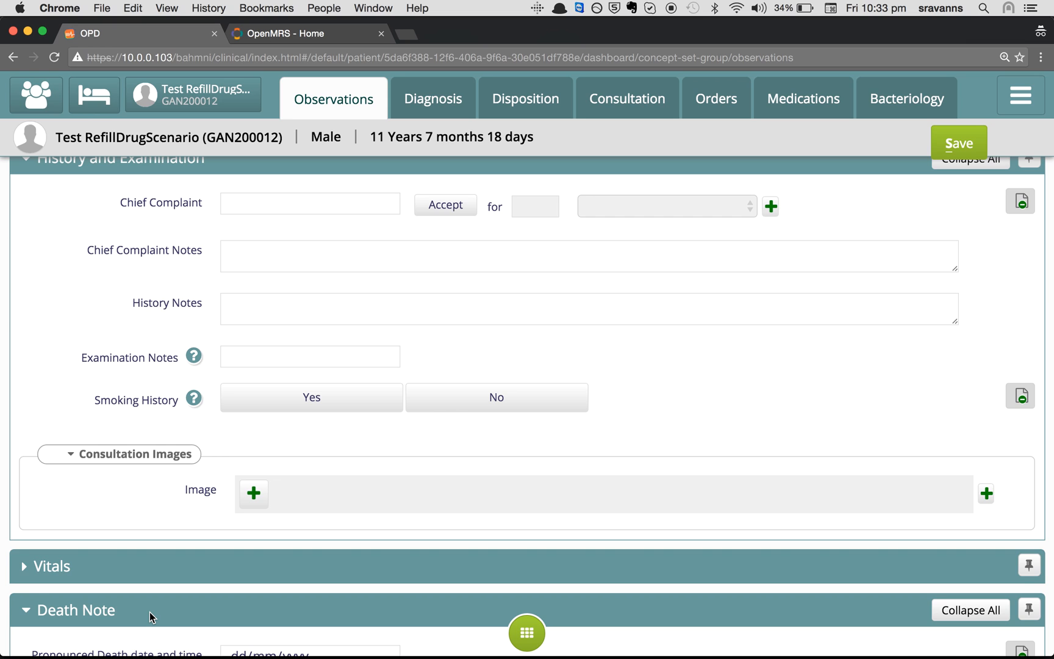
{"action": "scroll", "coordinate": [313, 390], "scroll_direction": "up", "scroll_amount": 1}
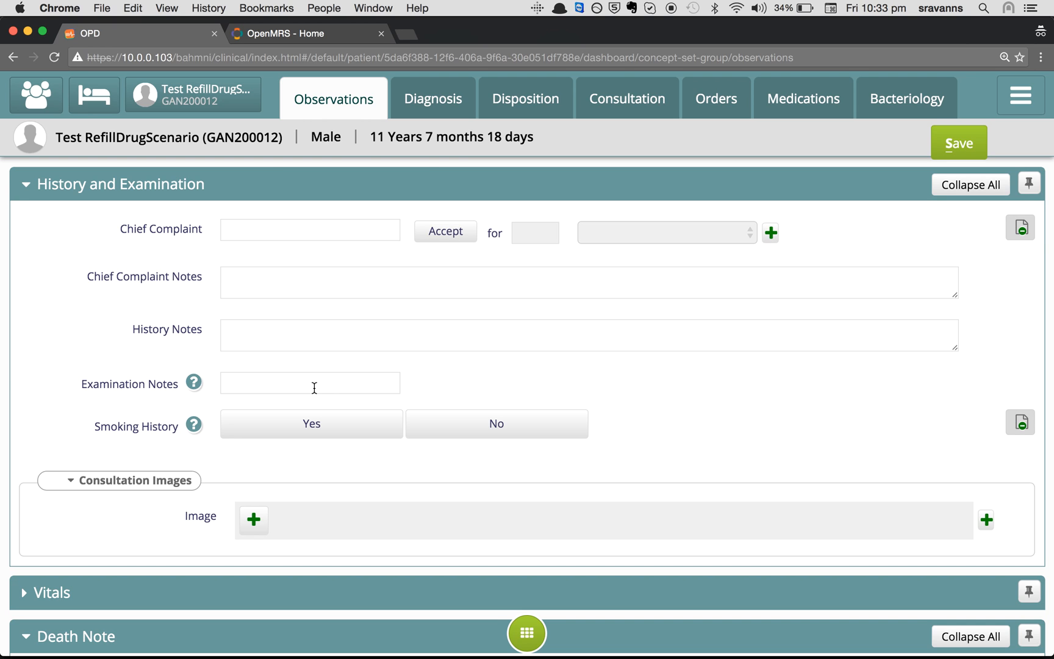
Log into OpenMRS with the administrator username and password, then open the Concept Dictionary
{"action": "left_click", "coordinate": [313, 35]}
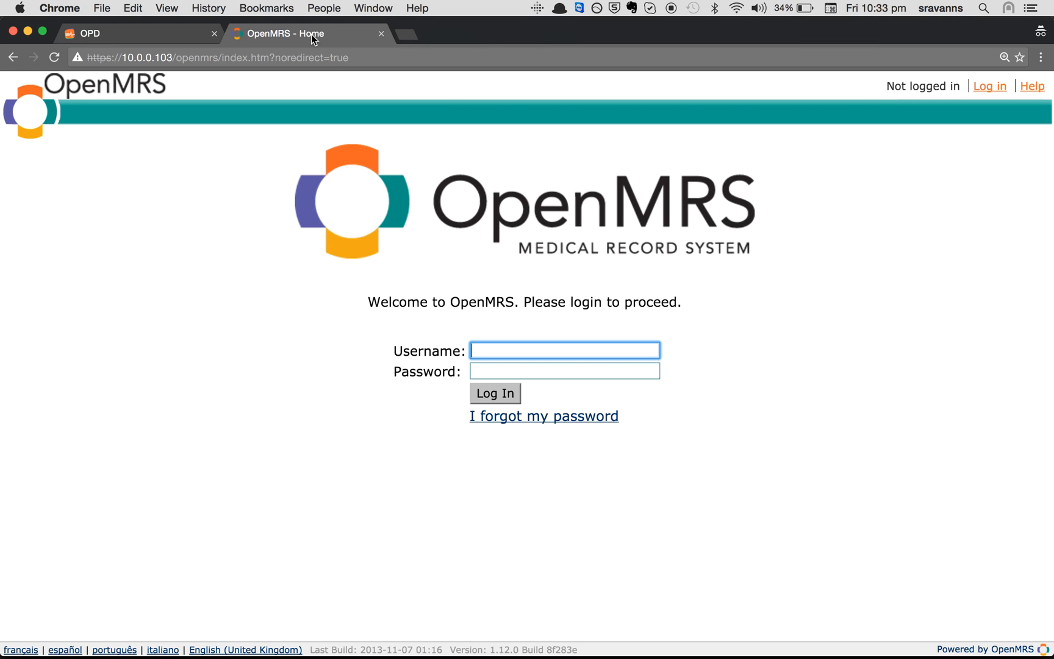
{"action": "type", "text": "admin"}
{"action": "key", "text": "Tab"}
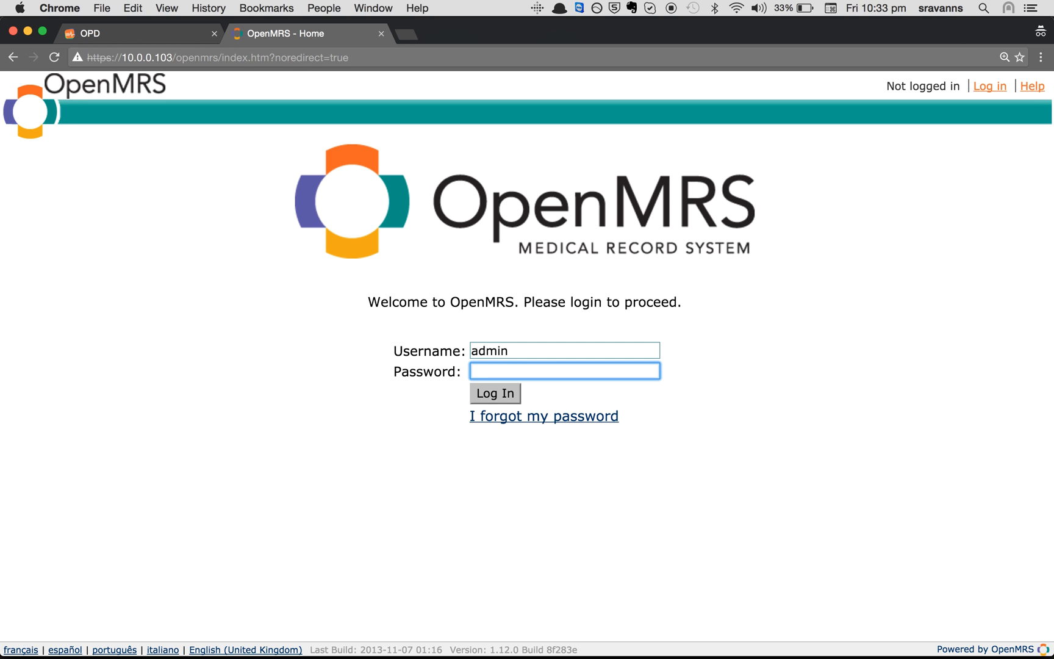
{"action": "type", "text": "test"}
{"action": "key", "text": "Return"}
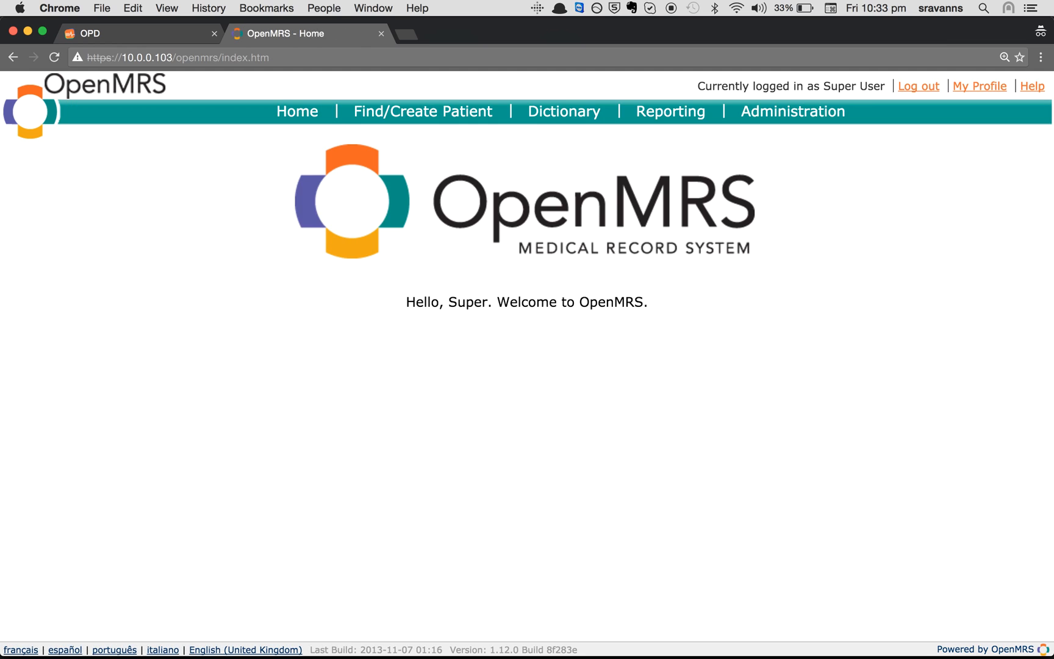
{"action": "left_click", "coordinate": [540, 116]}
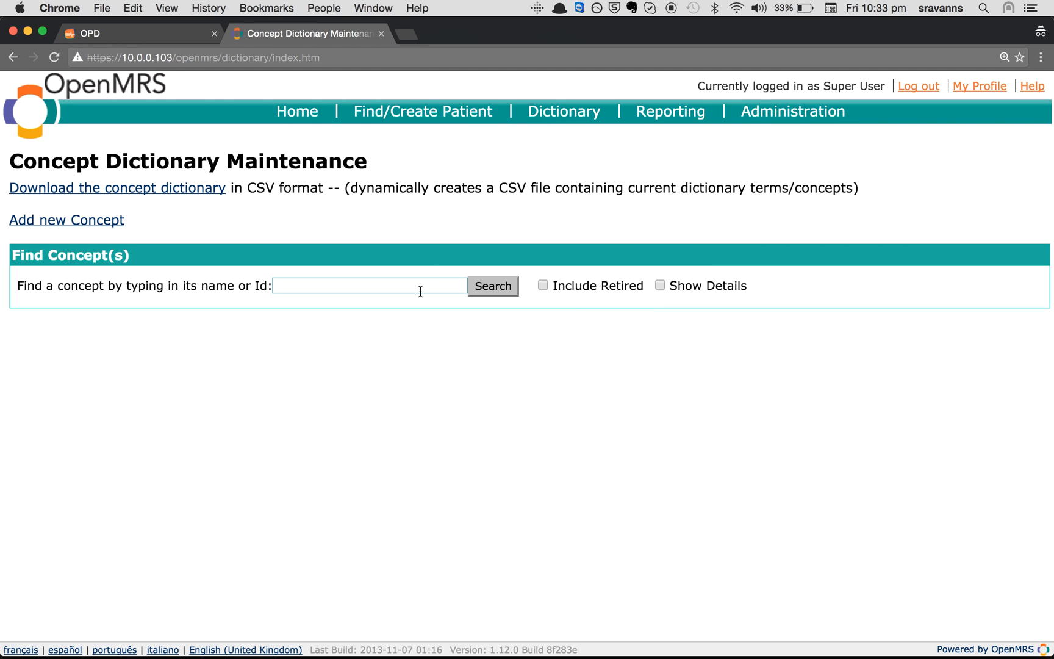
Search the concept dictionary for 'All Obs' and open All Observation Templates
{"action": "left_click", "coordinate": [343, 289]}
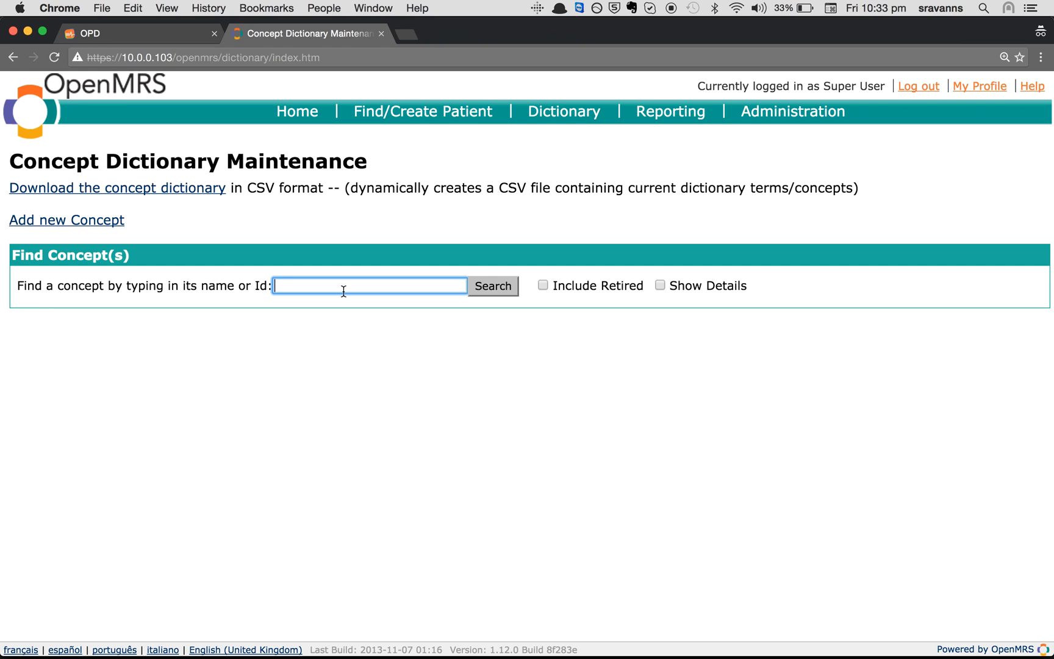
{"action": "type", "text": "All Obs"}
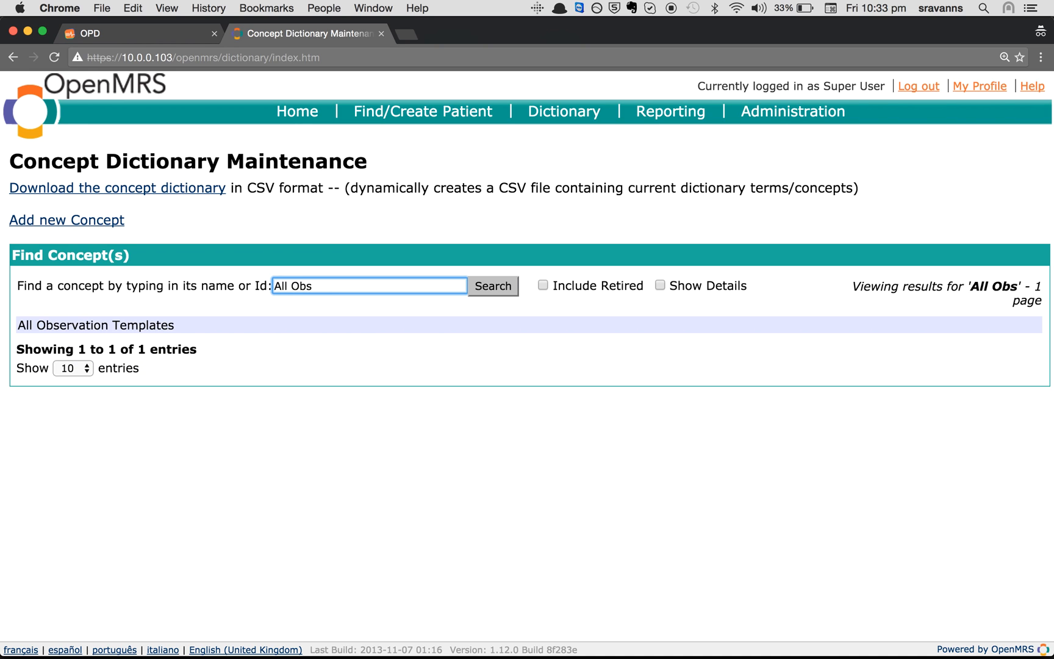
{"action": "left_click", "coordinate": [239, 330]}
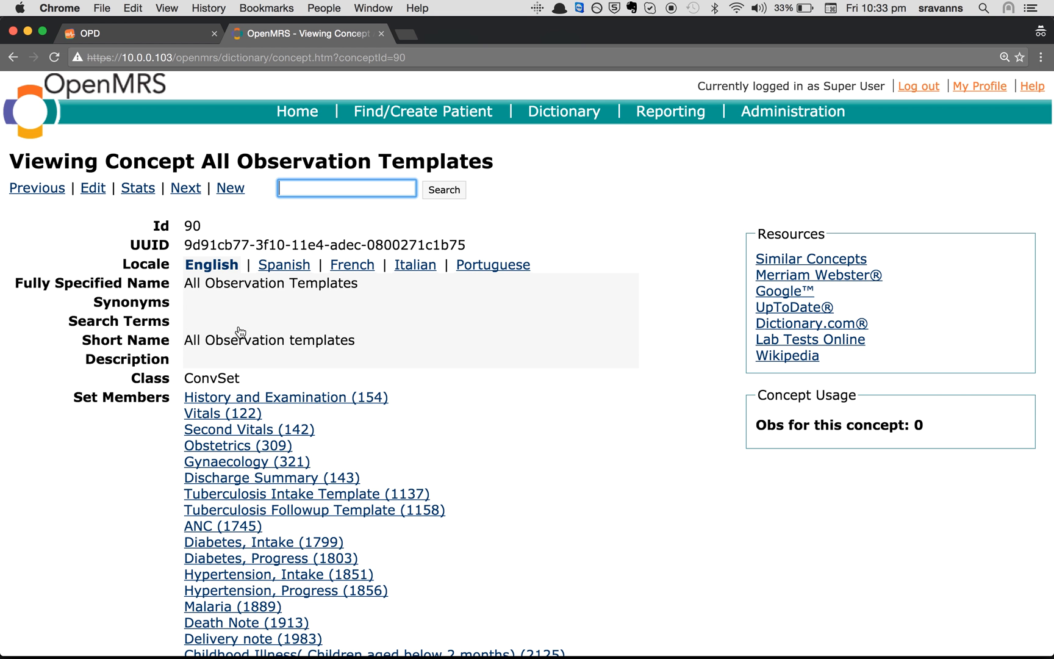
{"action": "scroll", "coordinate": [464, 391], "scroll_direction": "down", "scroll_amount": 2}
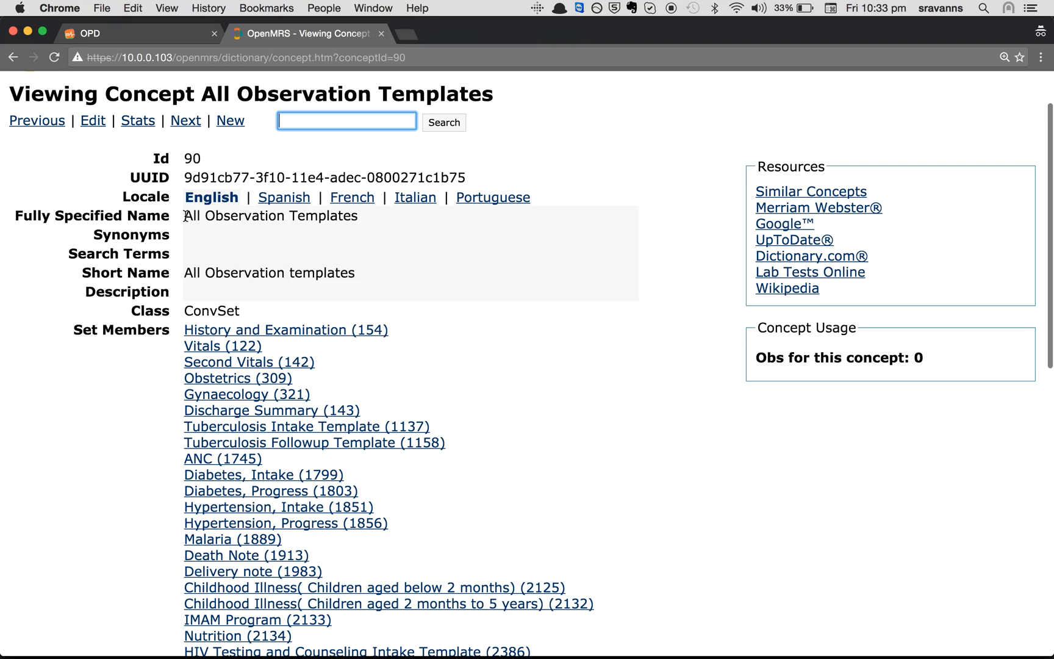
{"action": "left_click_drag", "start_coordinate": [185, 216], "coordinate": [362, 216]}
{"action": "scroll", "coordinate": [451, 409], "scroll_direction": "down", "scroll_amount": 10}
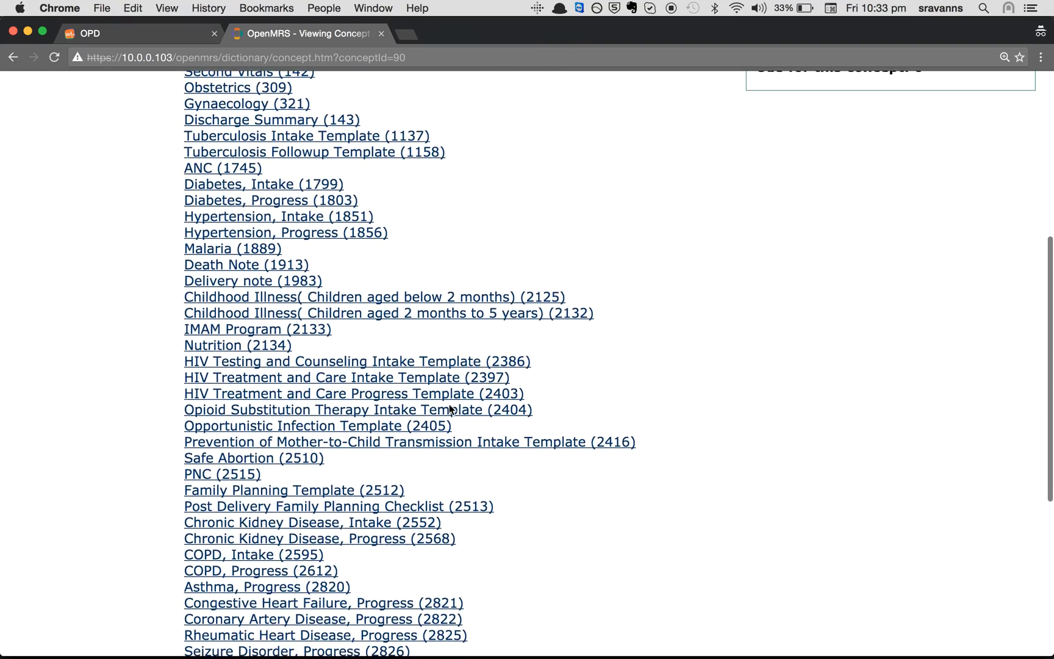
{"action": "scroll", "coordinate": [451, 410], "scroll_direction": "down", "scroll_amount": 2}
{"action": "scroll", "coordinate": [459, 393], "scroll_direction": "up", "scroll_amount": 15}
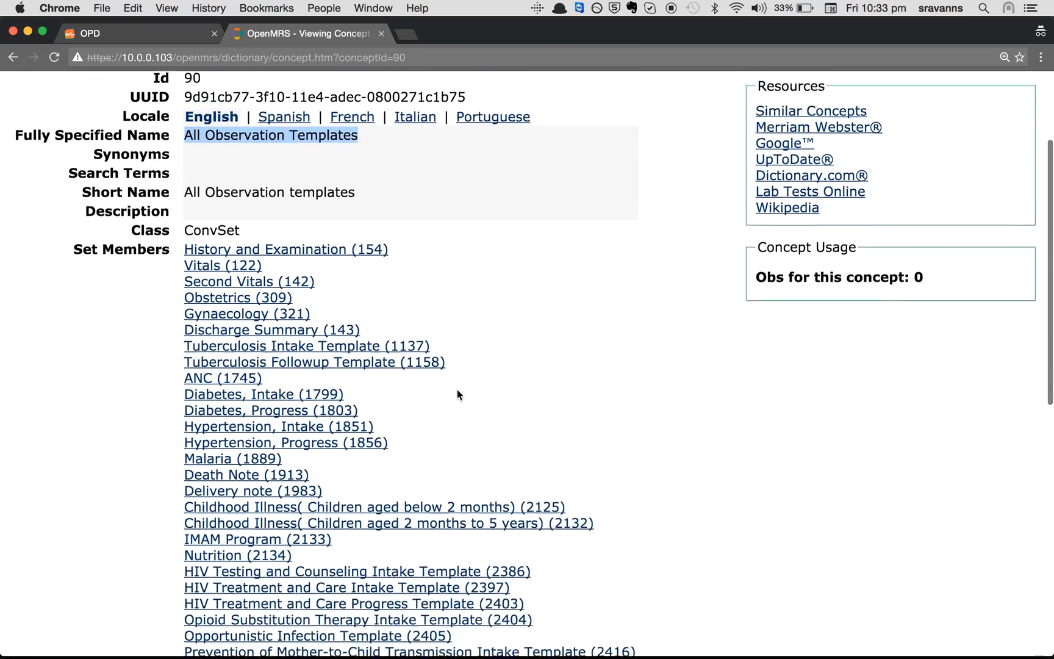
Review the All Observation Templates Set Members list and concept name
{"action": "left_click_drag", "start_coordinate": [64, 308], "coordinate": [274, 333]}
{"action": "left_click", "coordinate": [169, 318]}
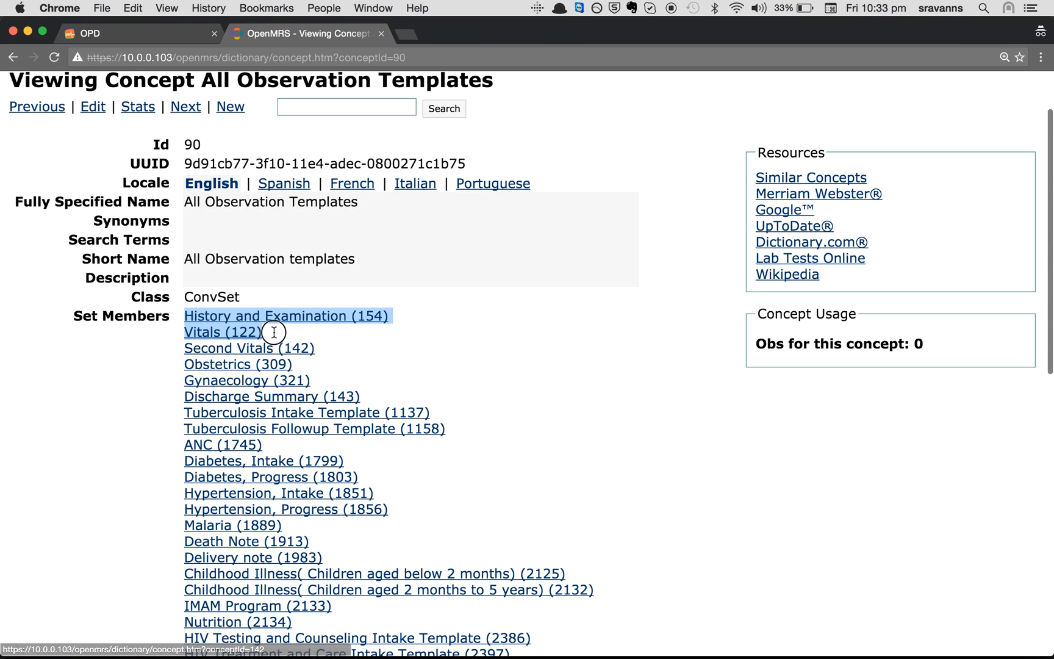
{"action": "left_click", "coordinate": [393, 374]}
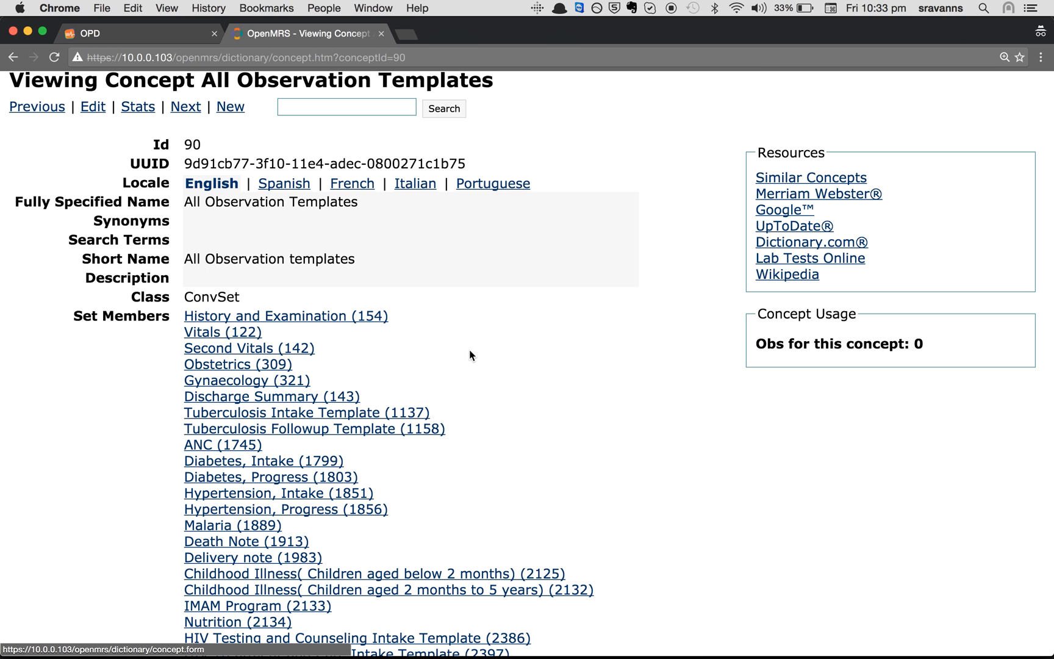
{"action": "scroll", "coordinate": [471, 359], "scroll_direction": "down", "scroll_amount": 3}
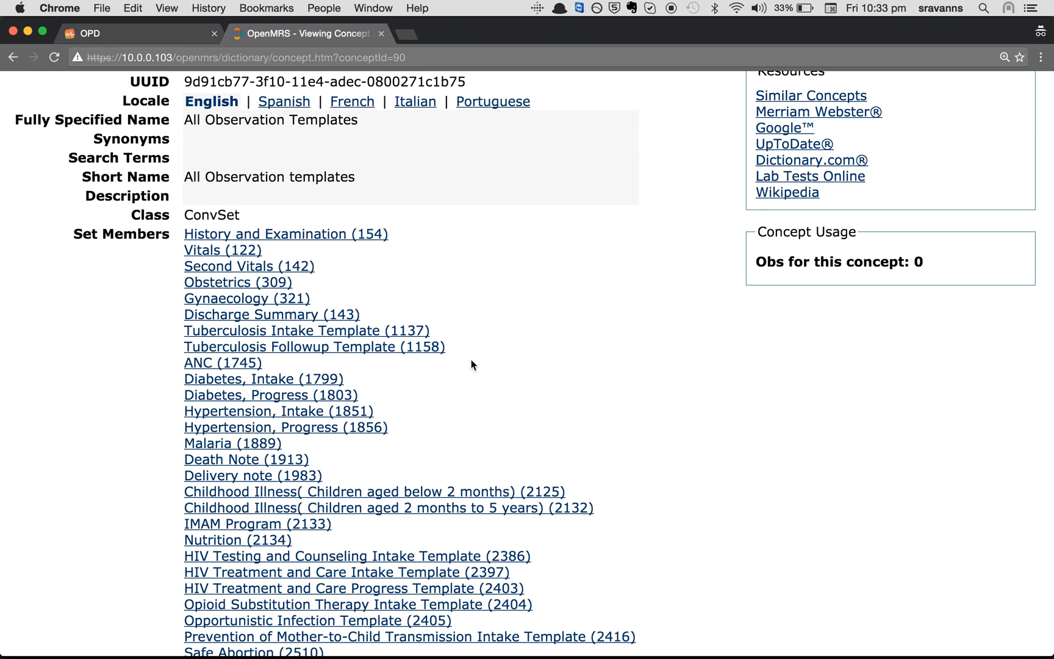
{"action": "scroll", "coordinate": [462, 419], "scroll_direction": "down", "scroll_amount": 2}
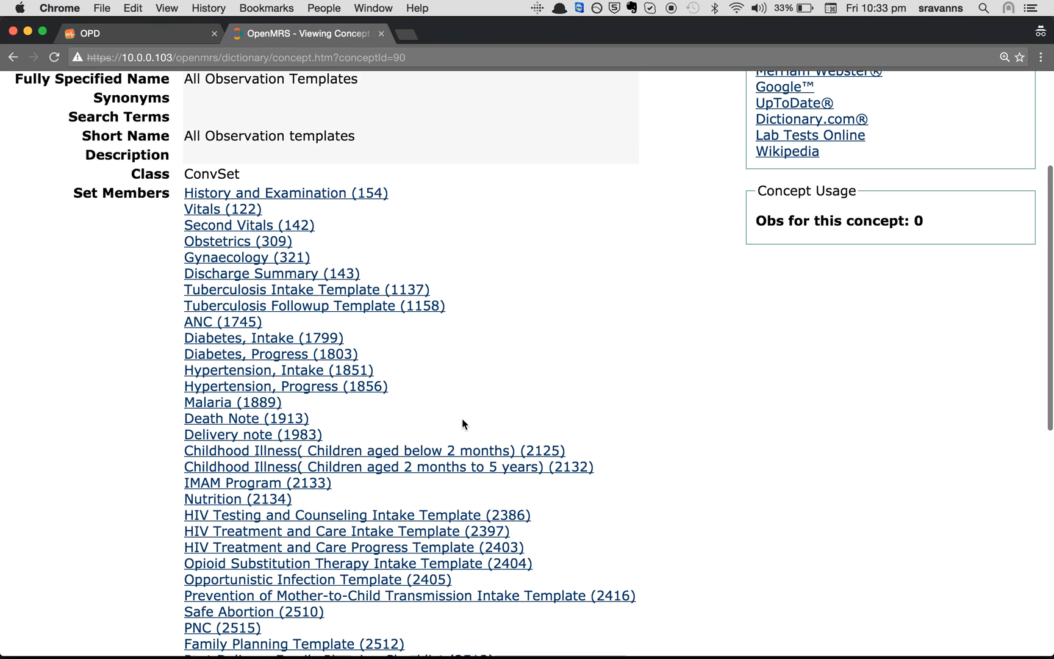
{"action": "scroll", "coordinate": [348, 202], "scroll_direction": "up", "scroll_amount": 3}
{"action": "left_click_drag", "start_coordinate": [379, 162], "coordinate": [174, 161]}
{"action": "left_click", "coordinate": [528, 285]}
{"action": "scroll", "coordinate": [528, 284], "scroll_direction": "up", "scroll_amount": 2}
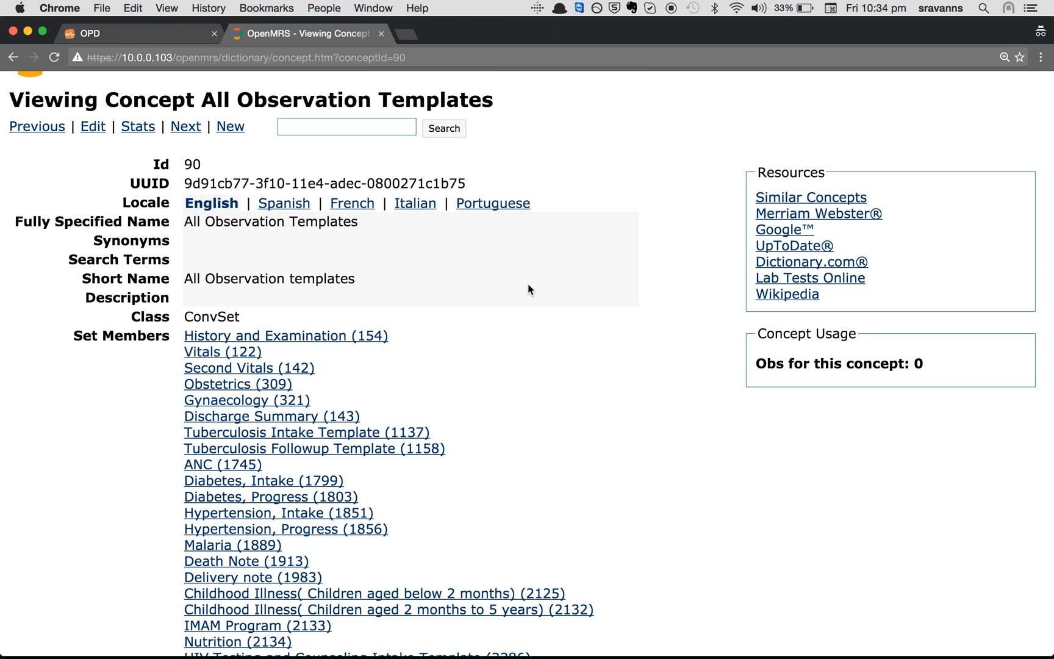
{"action": "scroll", "coordinate": [114, 183], "scroll_direction": "up", "scroll_amount": 2}
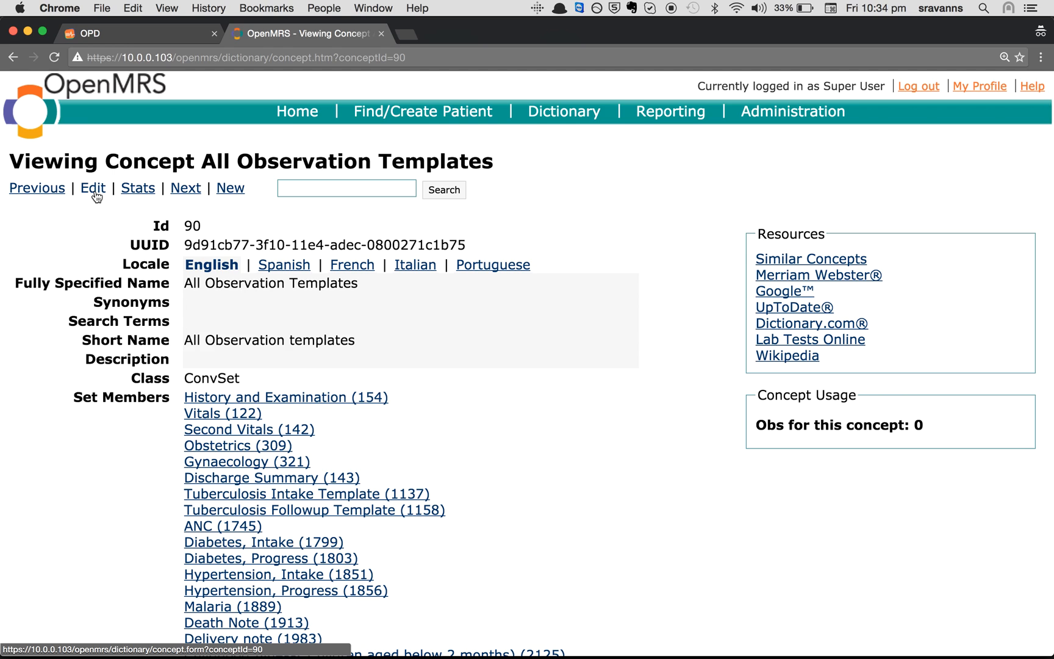
Create a new concept named Animal Bite Template with short name Anima Bite Form
{"action": "left_click", "coordinate": [225, 191]}
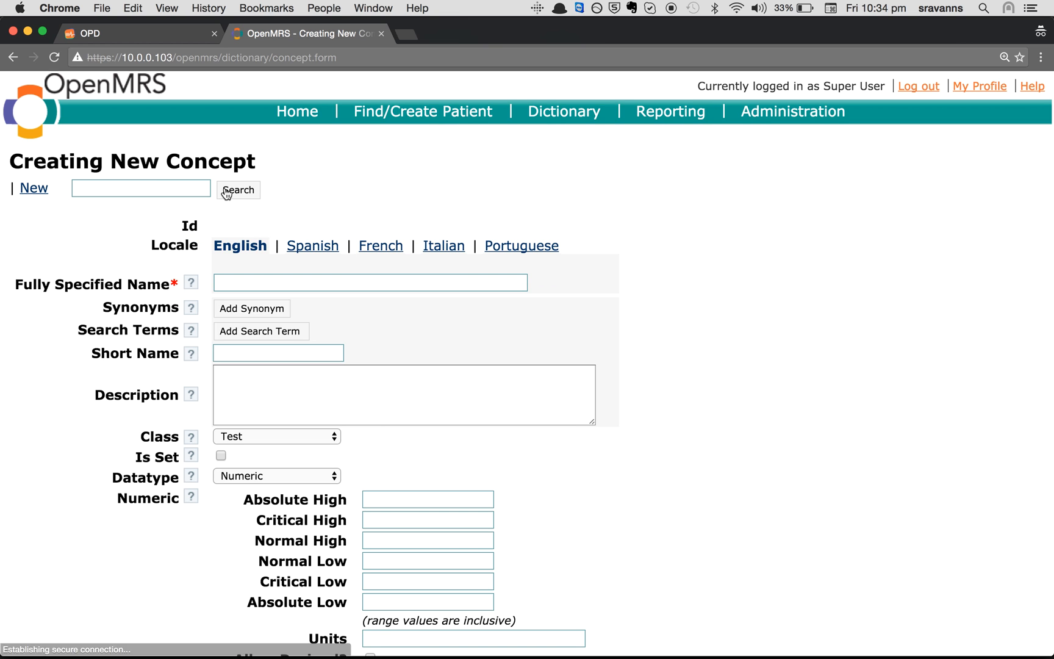
{"action": "left_click", "coordinate": [258, 284]}
{"action": "type", "text": "Animal Bite Template"}
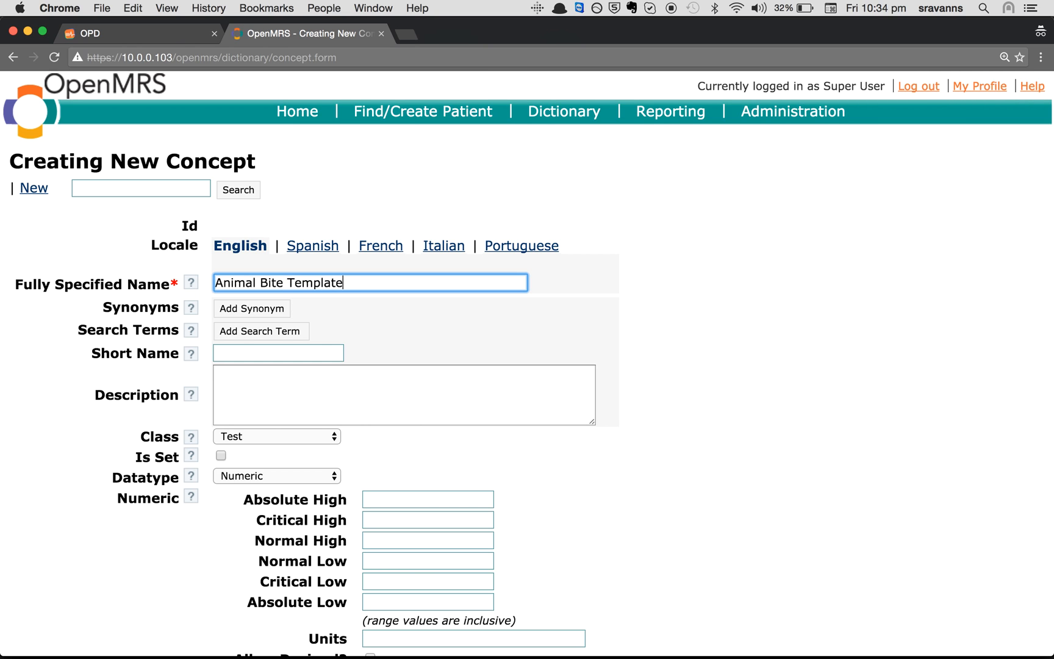
{"action": "left_click", "coordinate": [232, 355]}
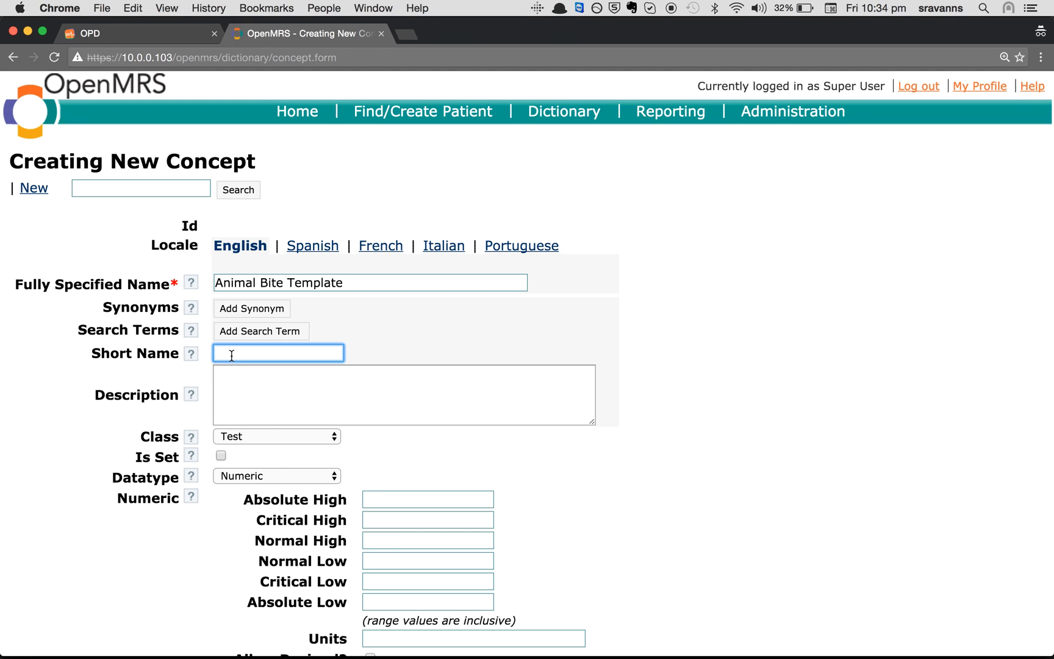
{"action": "type", "text": "AnimalBite Form"}
Set the concept class to Misc and the datatype to N/A
{"action": "scroll", "coordinate": [306, 412], "scroll_direction": "down", "scroll_amount": 3}
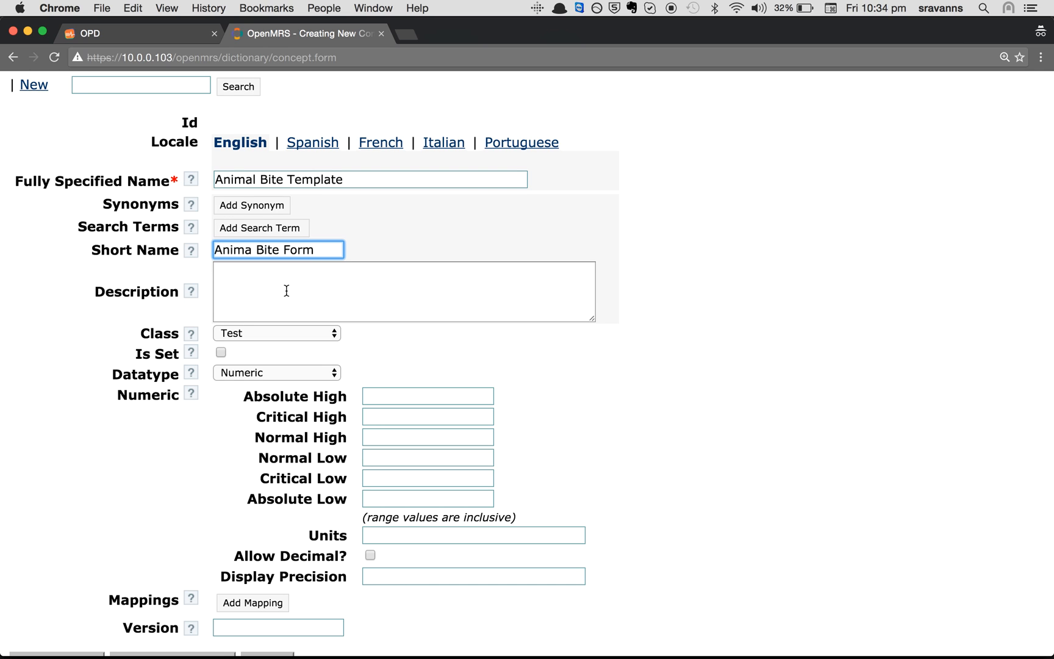
{"action": "left_click", "coordinate": [275, 332]}
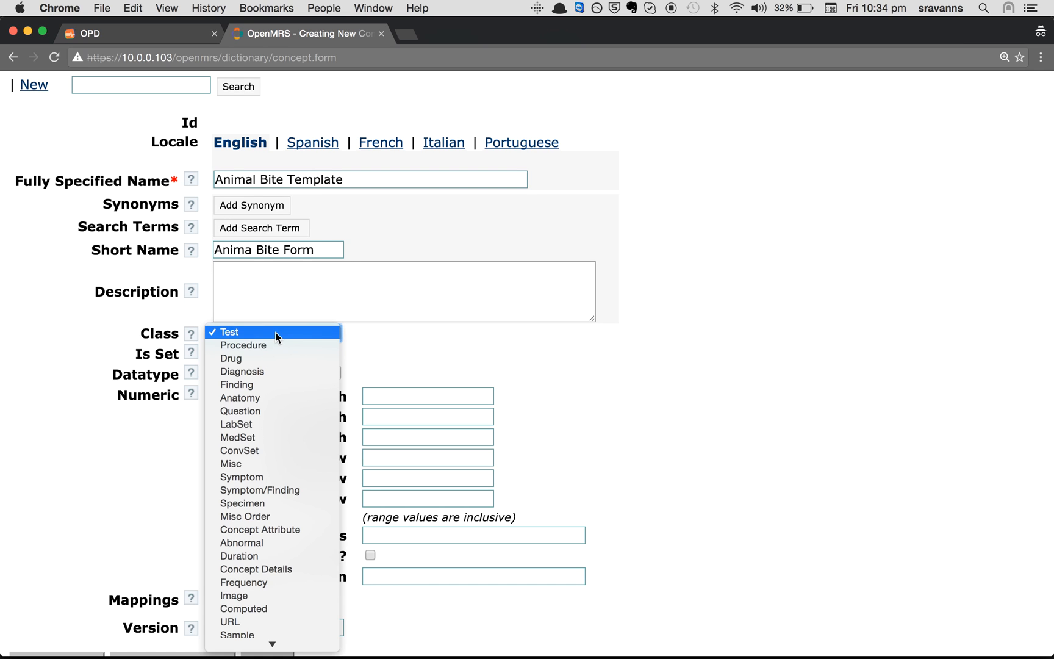
{"action": "left_click", "coordinate": [261, 463]}
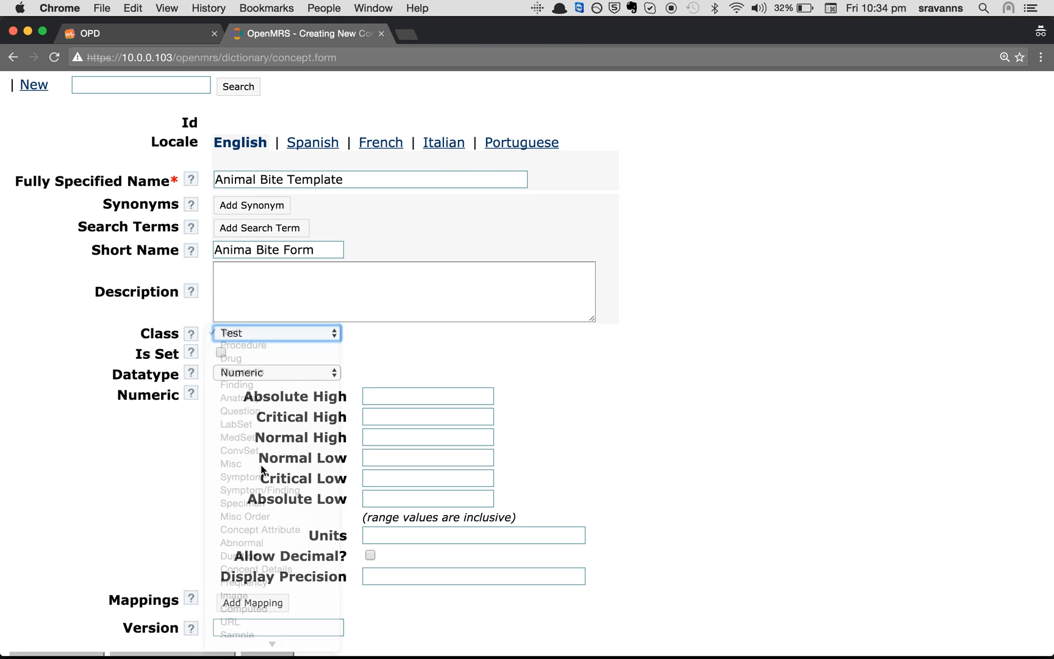
{"action": "left_click", "coordinate": [248, 378]}
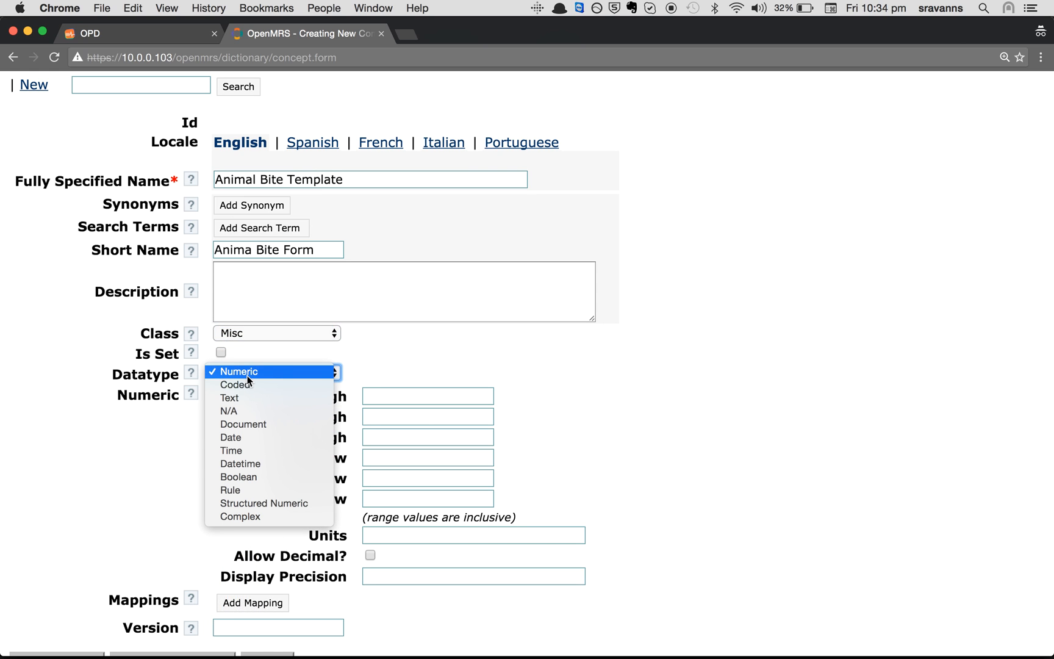
{"action": "left_click", "coordinate": [239, 408]}
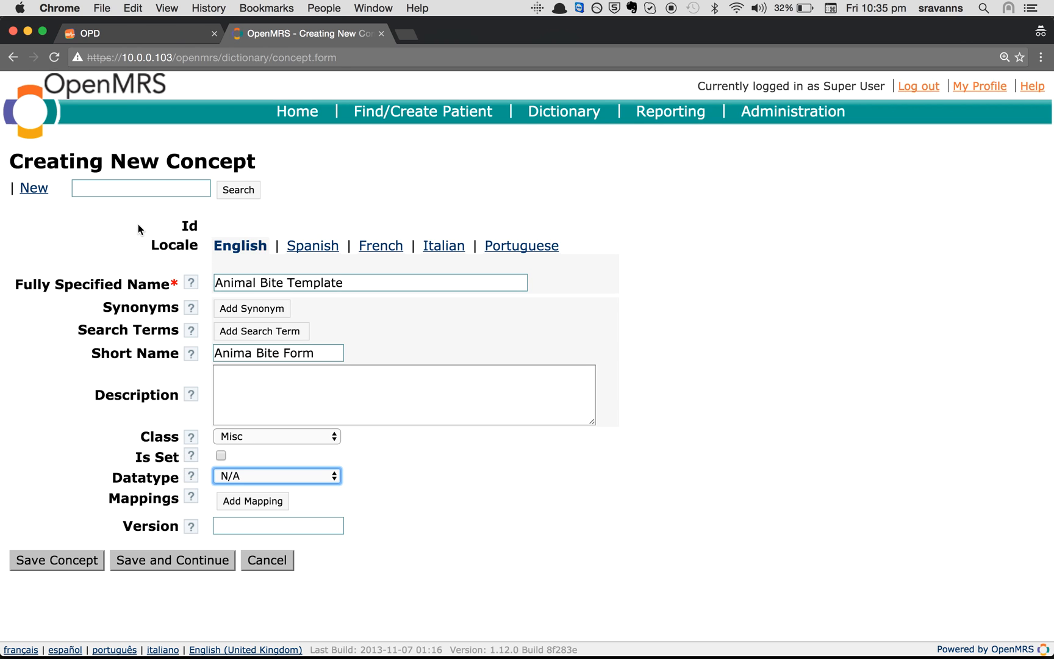
Tick Is Set for Animal Bite Template and save the concept
{"action": "left_click_drag", "start_coordinate": [212, 283], "coordinate": [345, 292]}
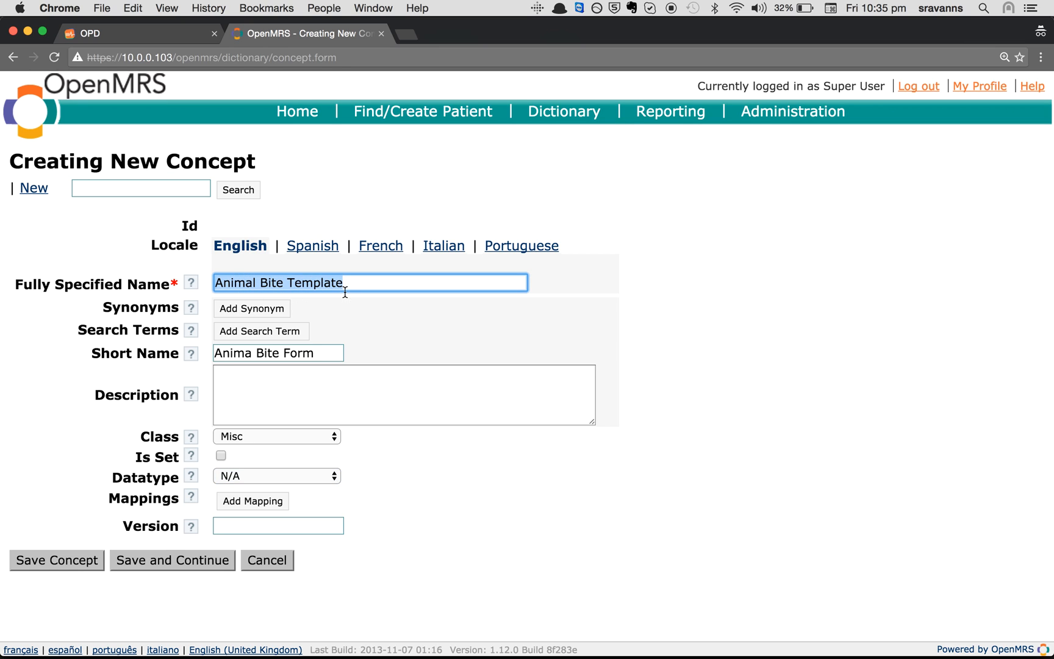
{"action": "left_click_drag", "start_coordinate": [324, 357], "coordinate": [214, 354]}
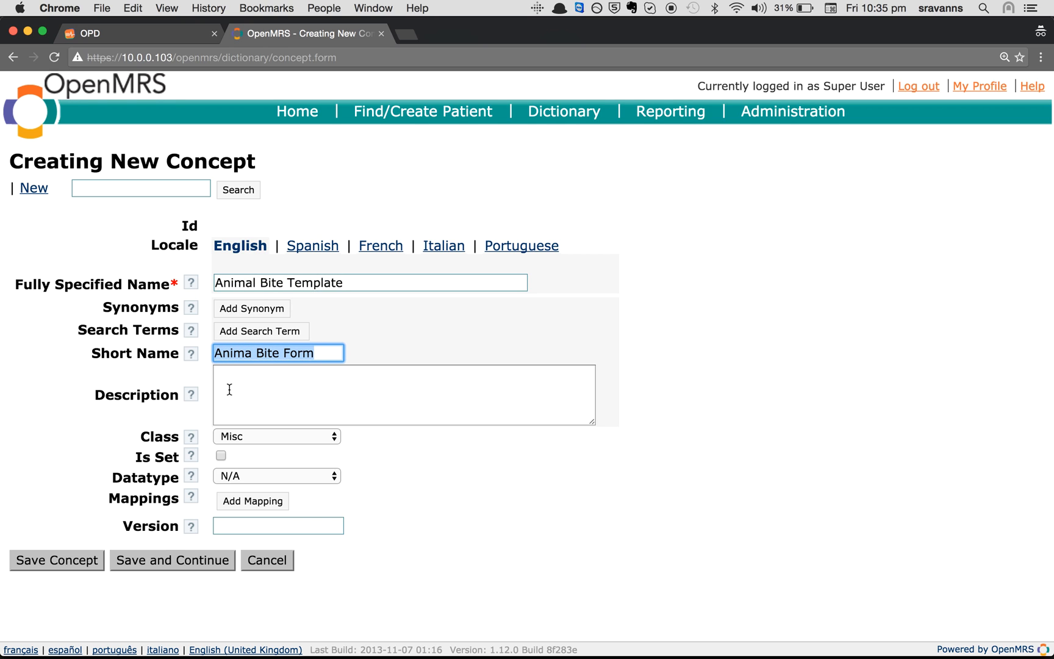
{"action": "left_click", "coordinate": [144, 431]}
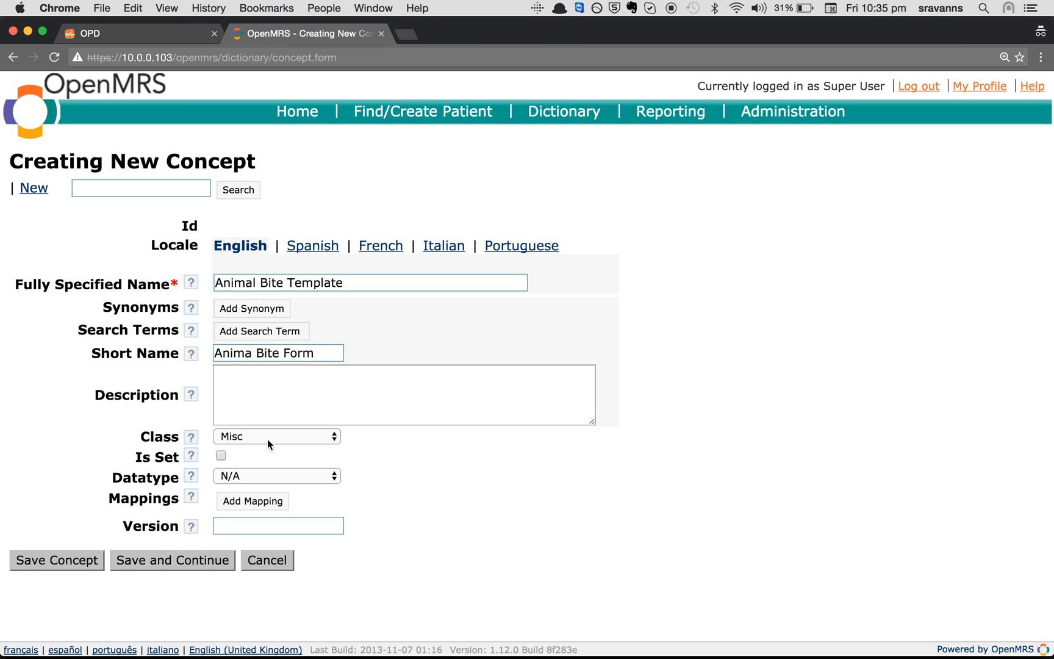
{"action": "left_click", "coordinate": [221, 456]}
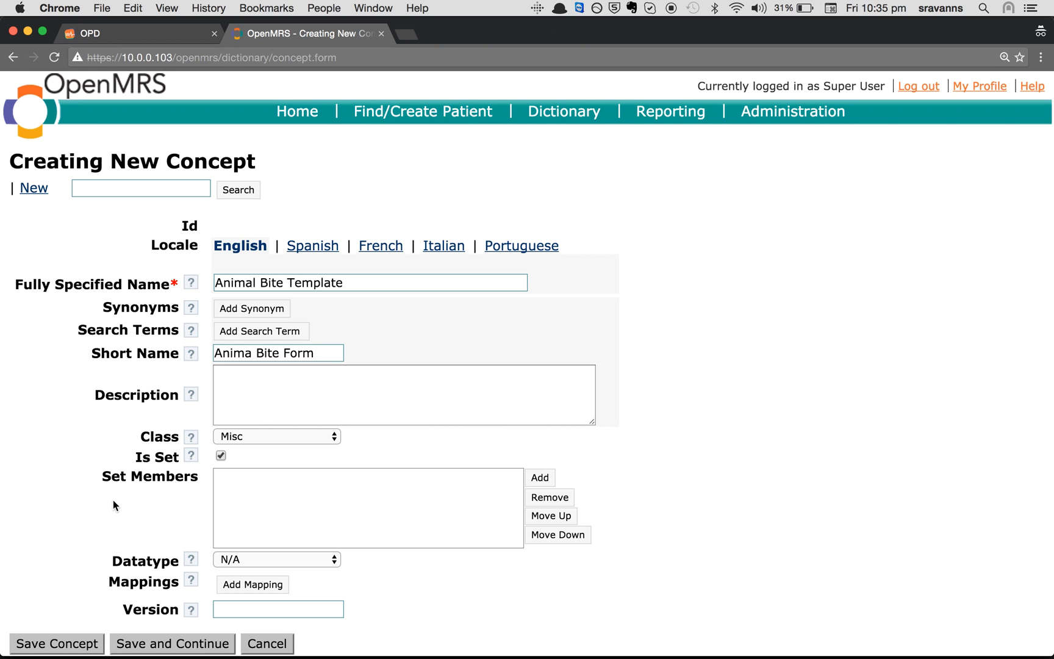
{"action": "scroll", "coordinate": [262, 482], "scroll_direction": "down", "scroll_amount": 2}
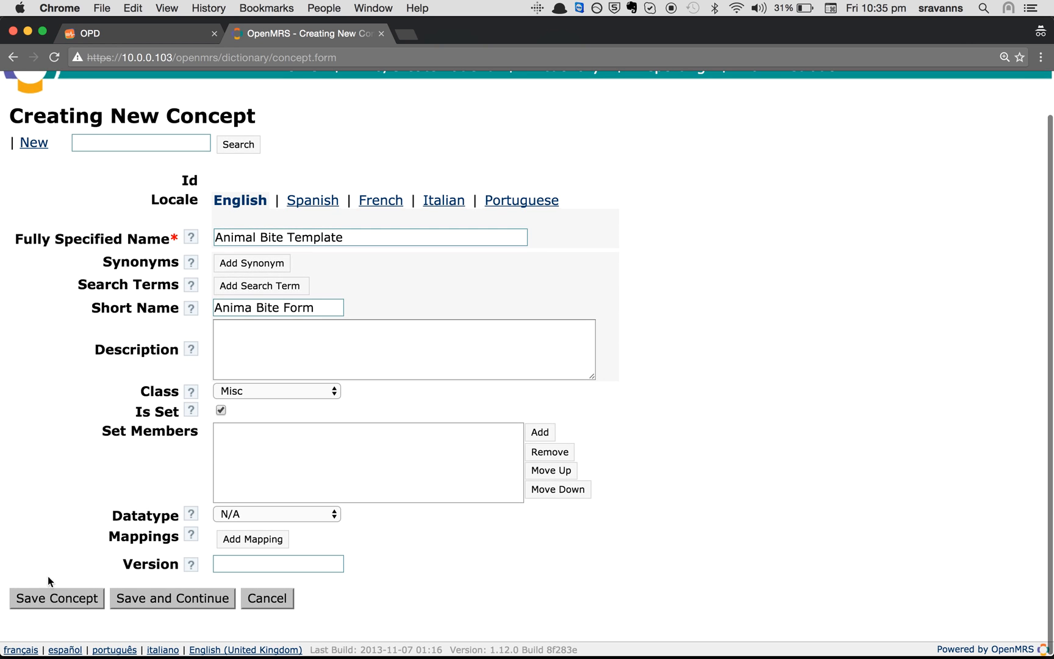
{"action": "left_click", "coordinate": [27, 599]}
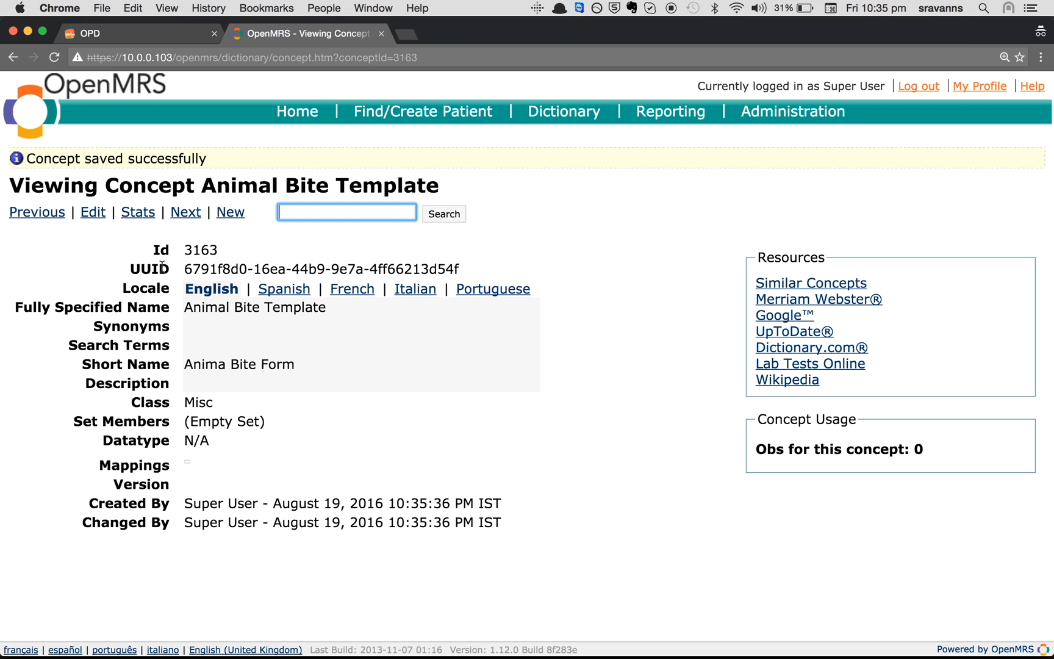
Check the saved concept name Animal Bite Template on its page
{"action": "left_click_drag", "start_coordinate": [184, 308], "coordinate": [327, 303]}
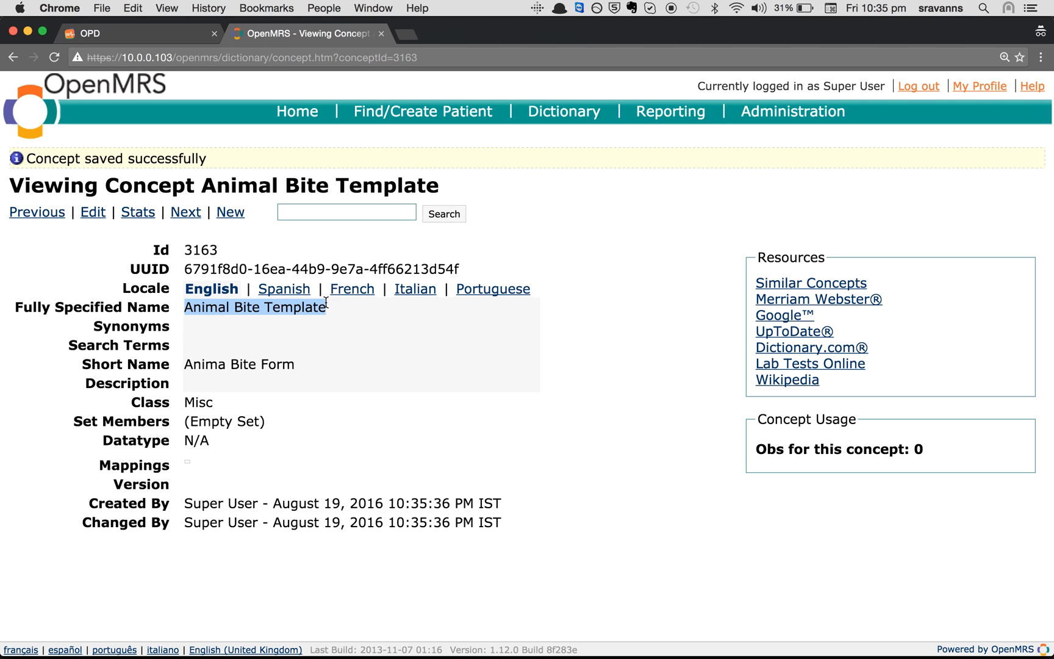
{"action": "left_click", "coordinate": [574, 321]}
{"action": "left_click_drag", "start_coordinate": [185, 307], "coordinate": [324, 306]}
Search 'All observation', open All Observation Templates and switch it to editing
{"action": "left_click", "coordinate": [364, 218]}
{"action": "type", "text": "All observation"}
{"action": "key", "text": "Return"}
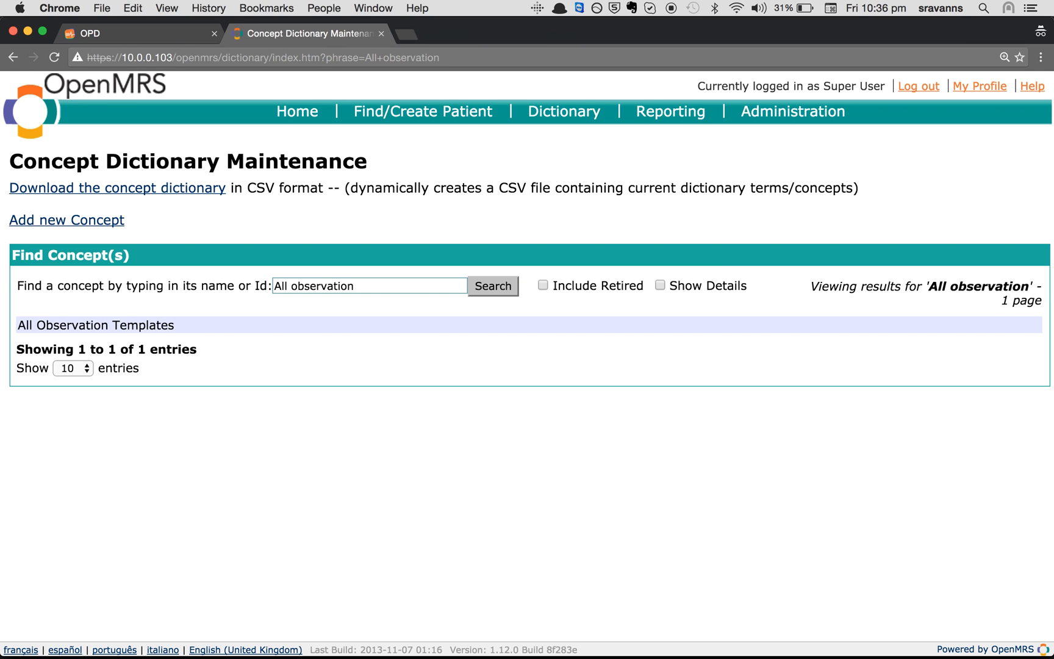
{"action": "left_click", "coordinate": [154, 325]}
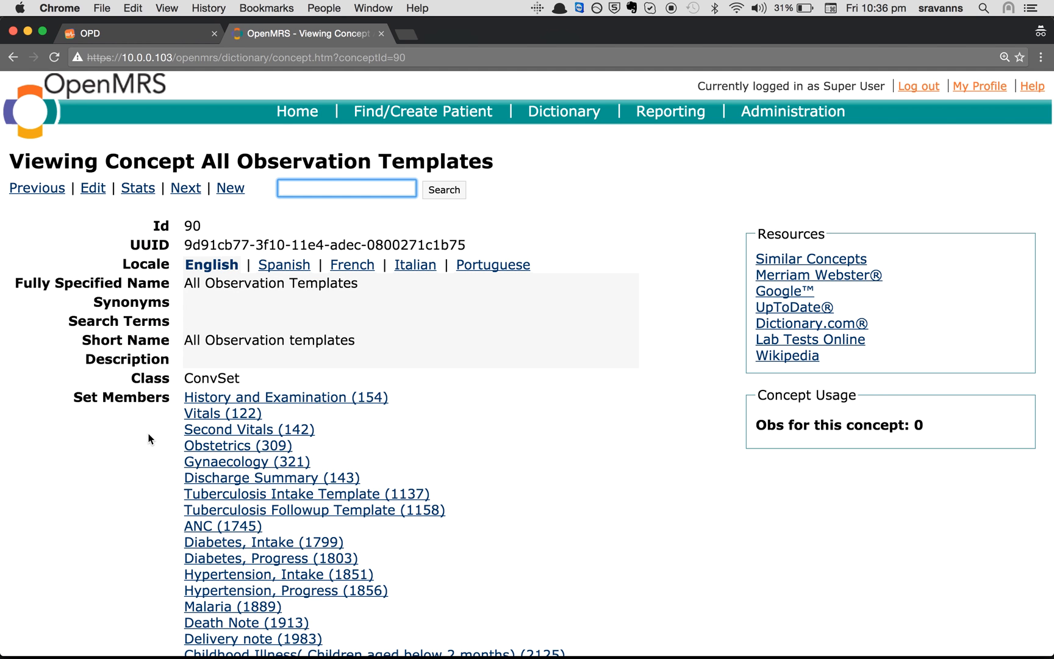
{"action": "scroll", "coordinate": [149, 440], "scroll_direction": "down", "scroll_amount": 2}
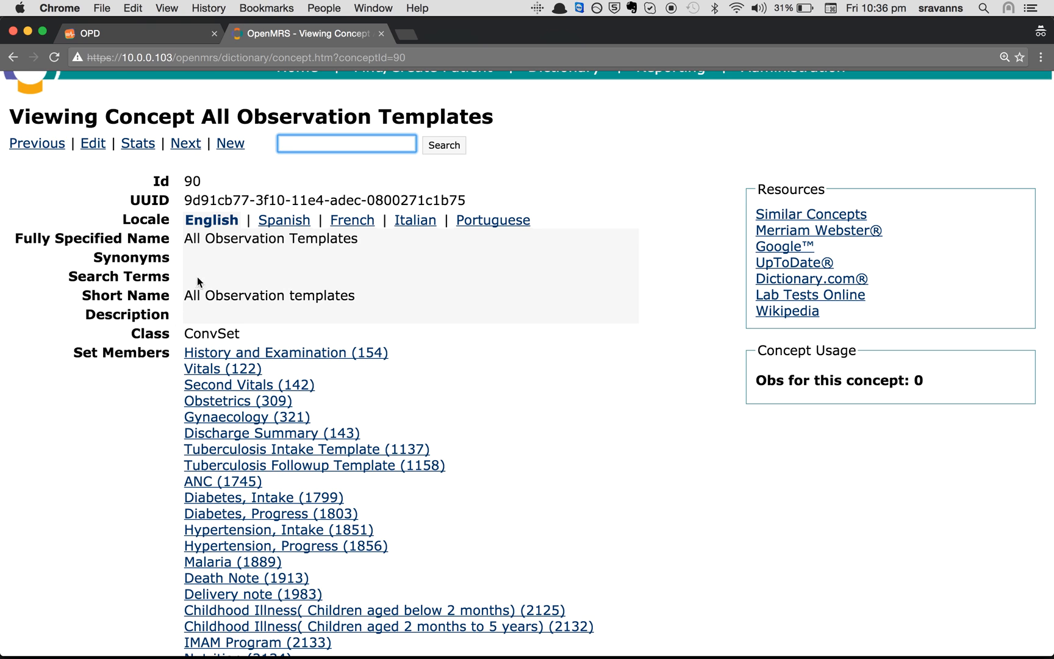
{"action": "scroll", "coordinate": [47, 444], "scroll_direction": "down", "scroll_amount": 2}
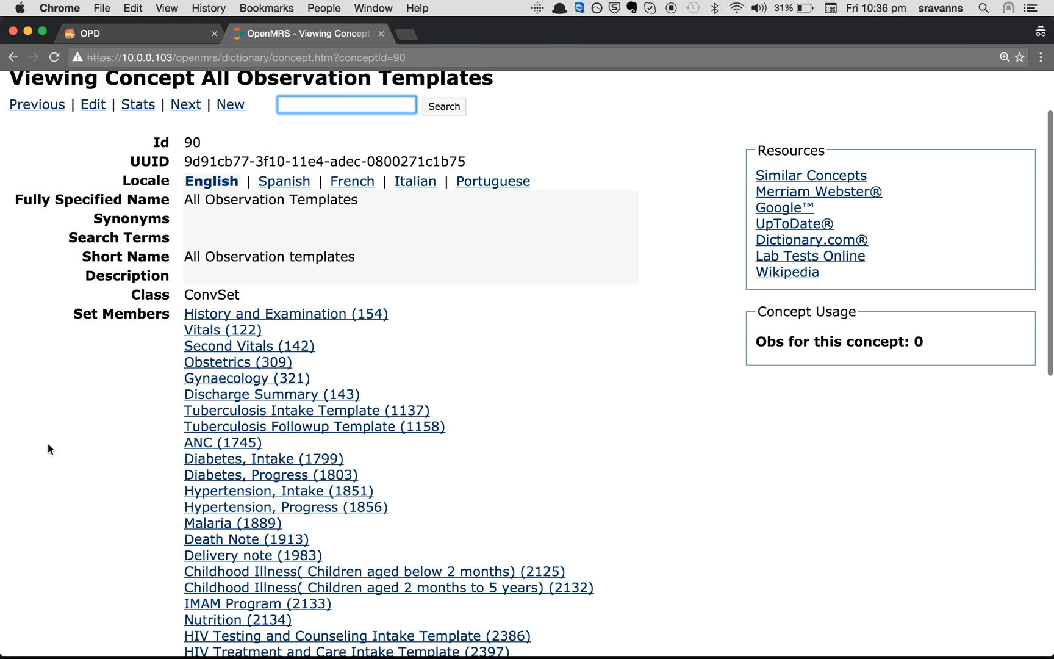
{"action": "left_click", "coordinate": [94, 107]}
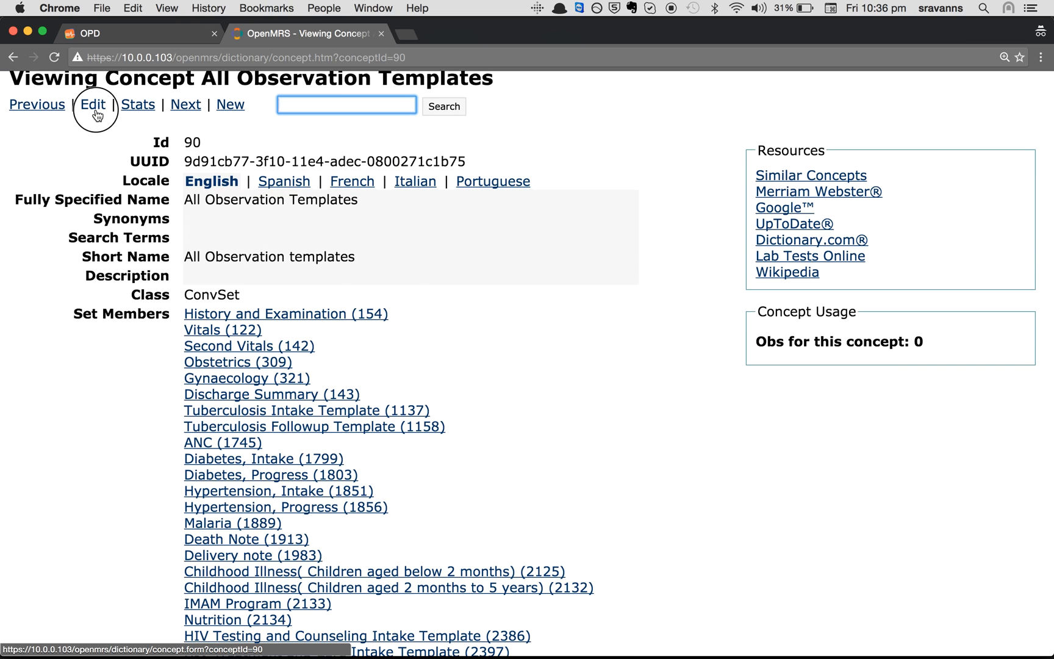
{"action": "scroll", "coordinate": [416, 473], "scroll_direction": "down", "scroll_amount": 4}
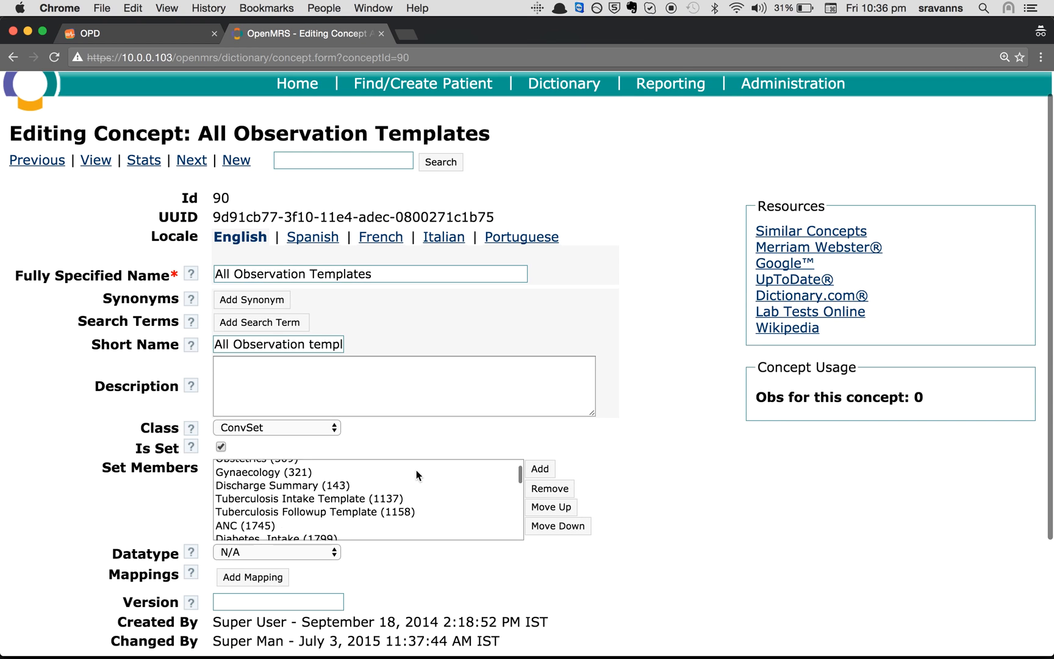
Look up 'Animal' and add Animal Bite Template to the set members
{"action": "scroll", "coordinate": [416, 470], "scroll_direction": "up", "scroll_amount": 5}
{"action": "scroll", "coordinate": [256, 533], "scroll_direction": "down", "scroll_amount": 3}
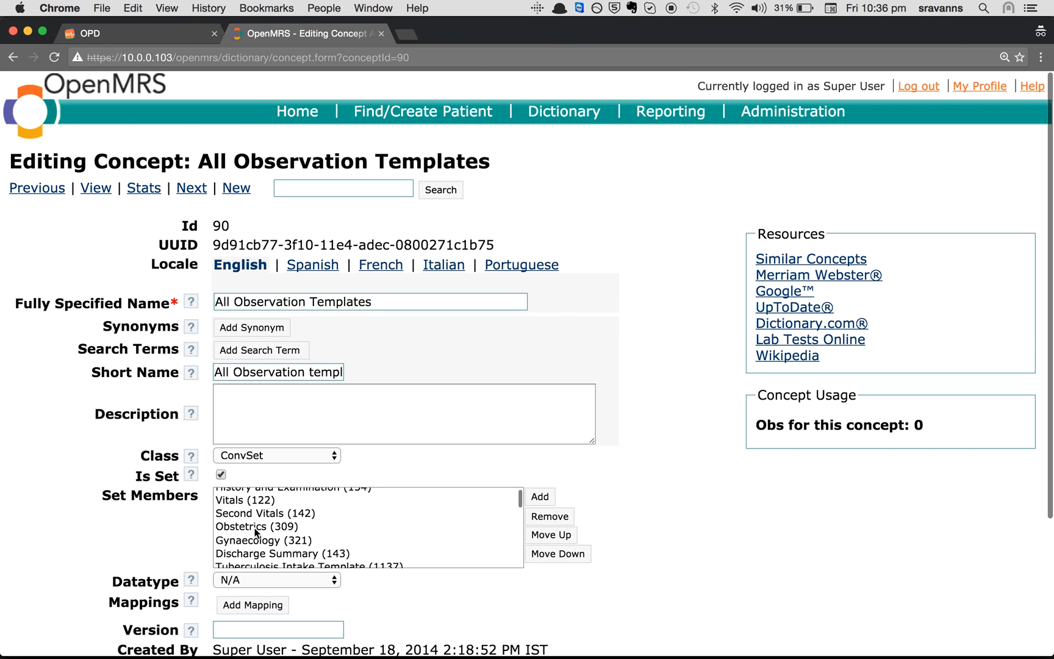
{"action": "scroll", "coordinate": [256, 532], "scroll_direction": "down", "scroll_amount": 5}
{"action": "scroll", "coordinate": [255, 533], "scroll_direction": "down", "scroll_amount": 10}
{"action": "scroll", "coordinate": [255, 533], "scroll_direction": "down", "scroll_amount": 10}
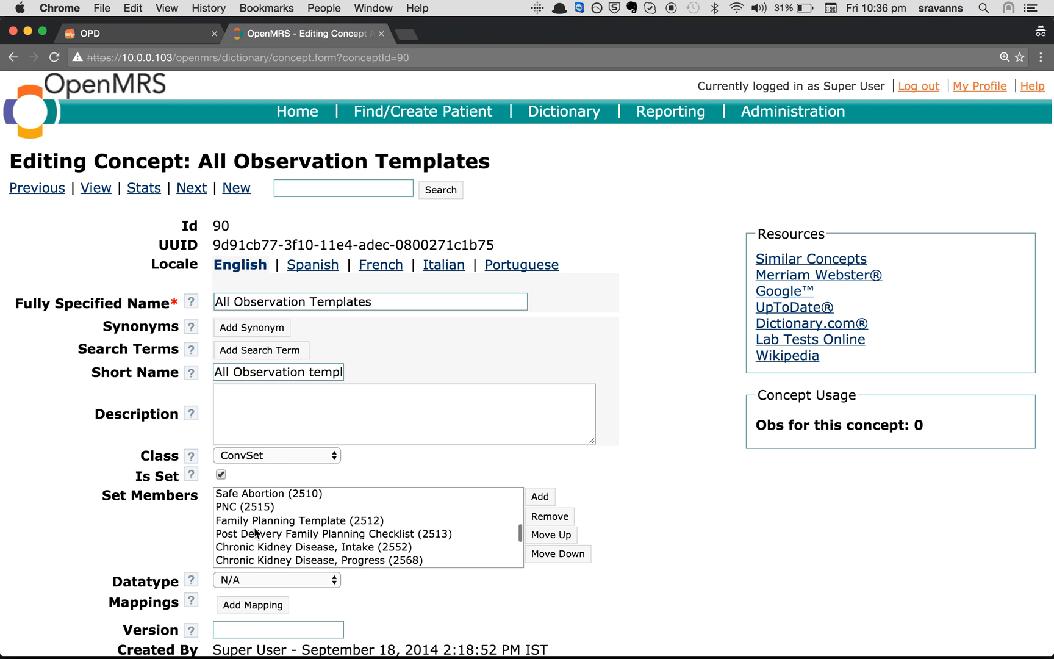
{"action": "left_click", "coordinate": [543, 497]}
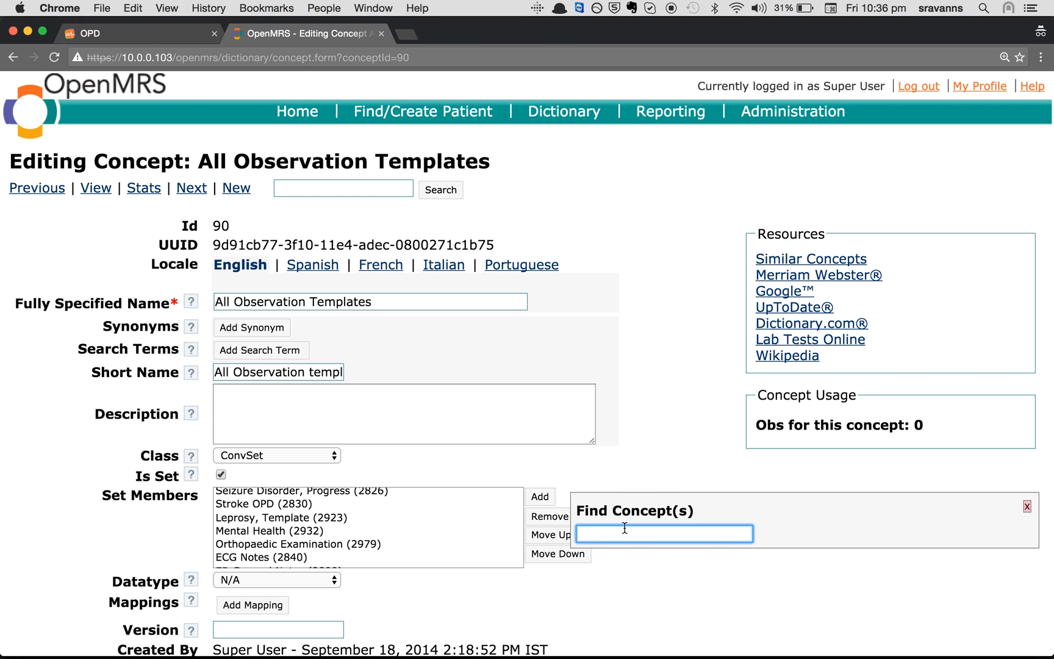
{"action": "type", "text": "Animal"}
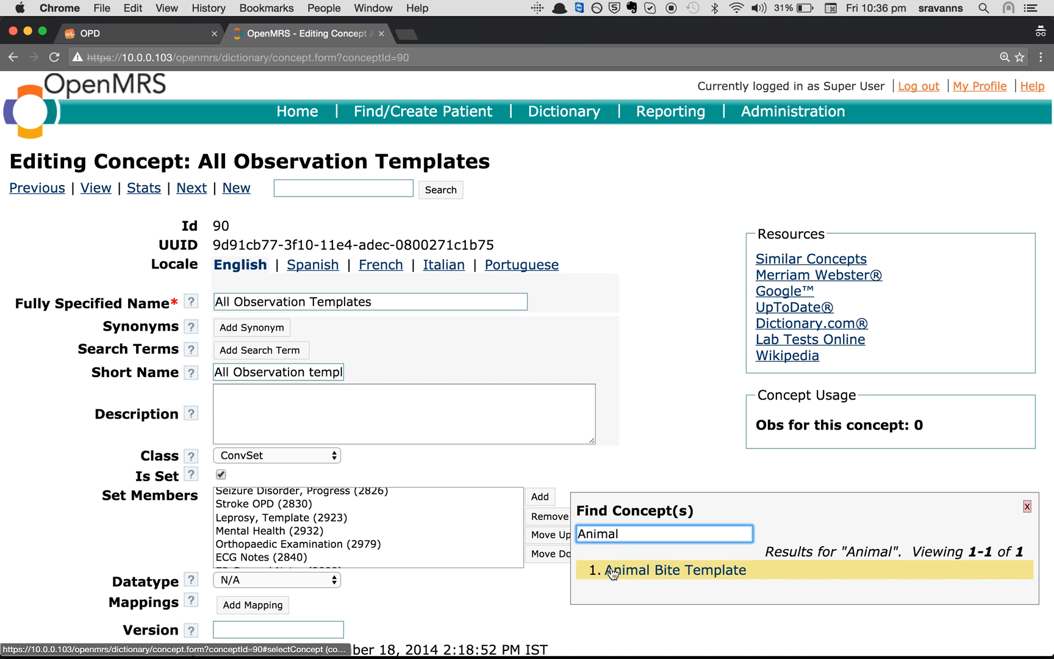
{"action": "left_click", "coordinate": [676, 570]}
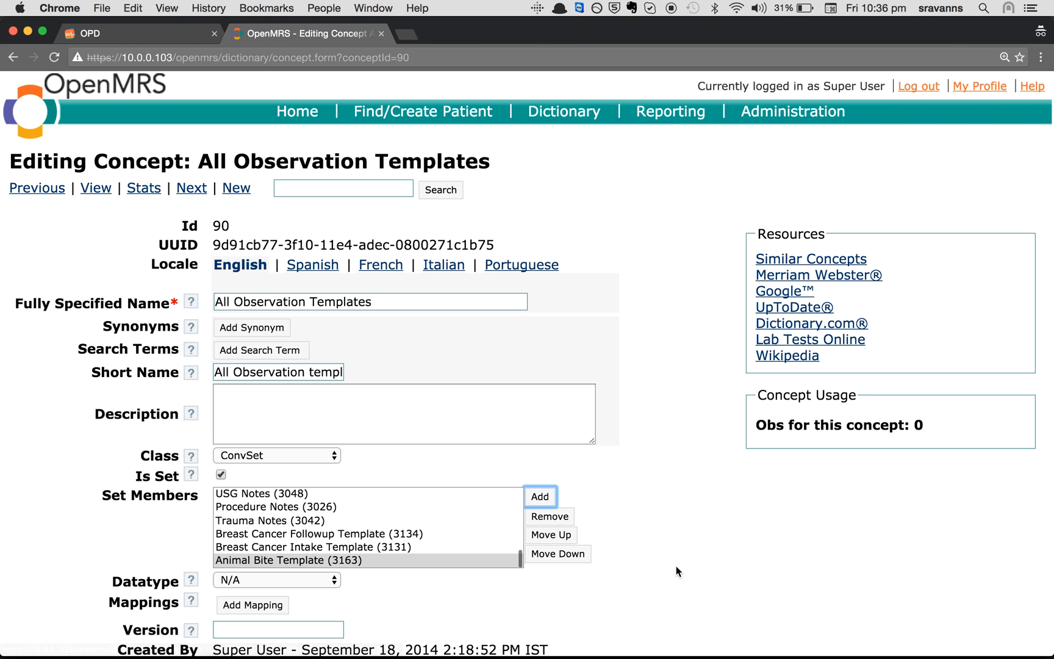
Keep Animal Bite Template as the last member and save All Observation Templates
{"action": "scroll", "coordinate": [373, 550], "scroll_direction": "down", "scroll_amount": 2}
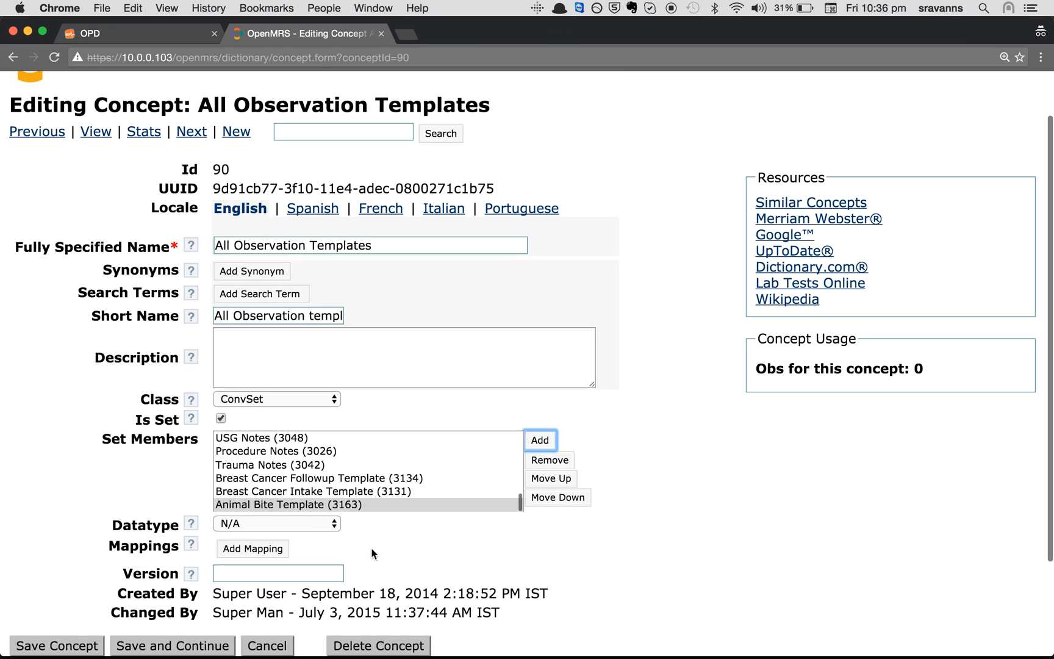
{"action": "left_click", "coordinate": [320, 502]}
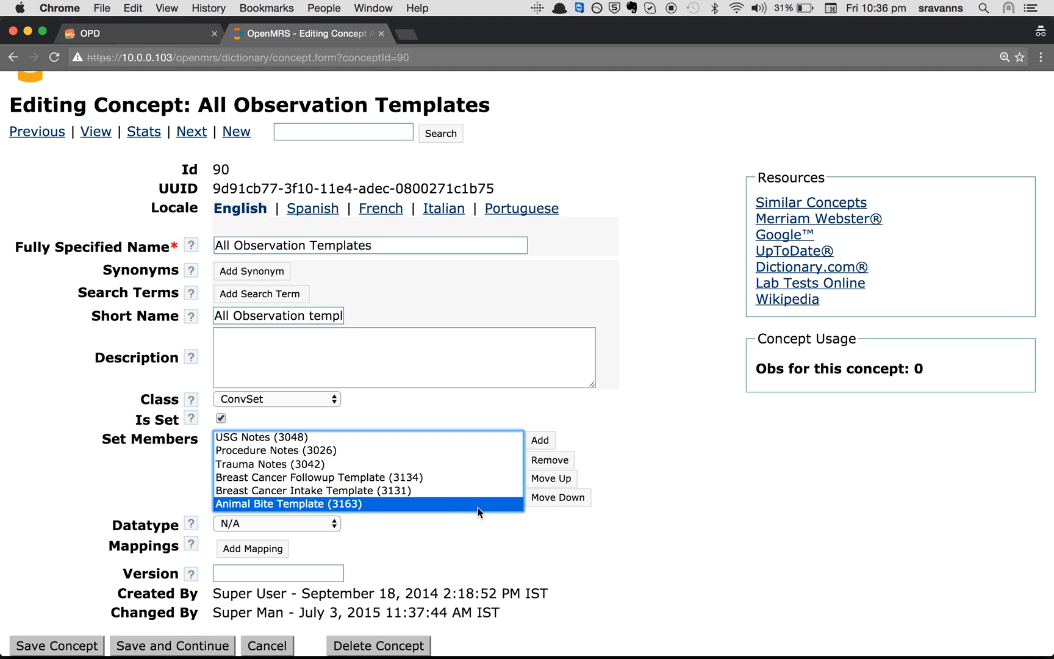
{"action": "left_click", "coordinate": [552, 480]}
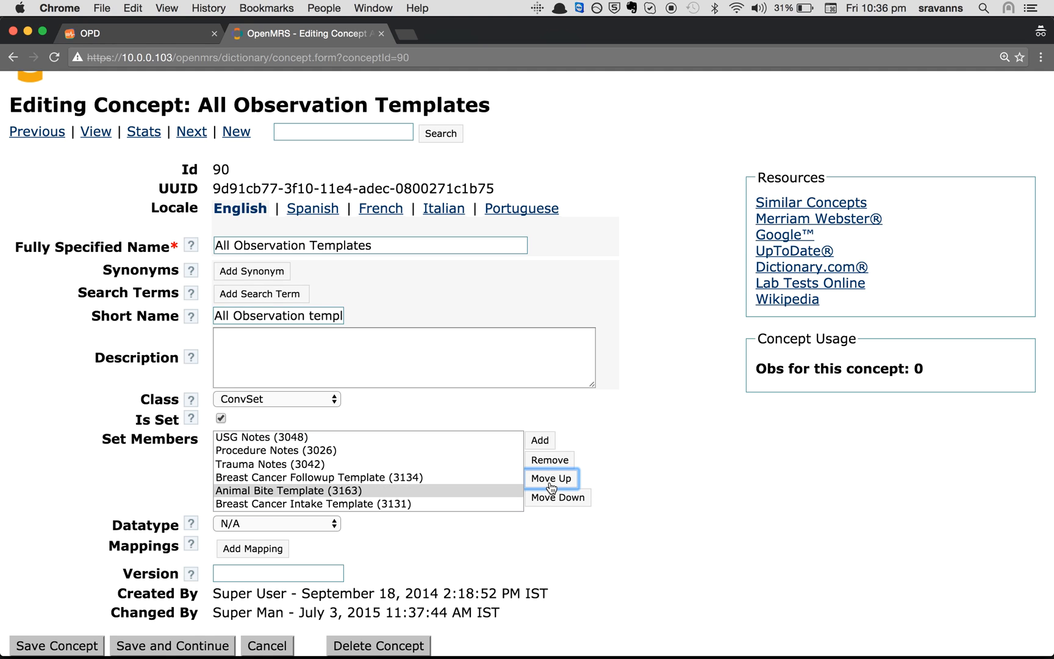
{"action": "left_click", "coordinate": [557, 497]}
{"action": "scroll", "coordinate": [482, 535], "scroll_direction": "down", "scroll_amount": 2}
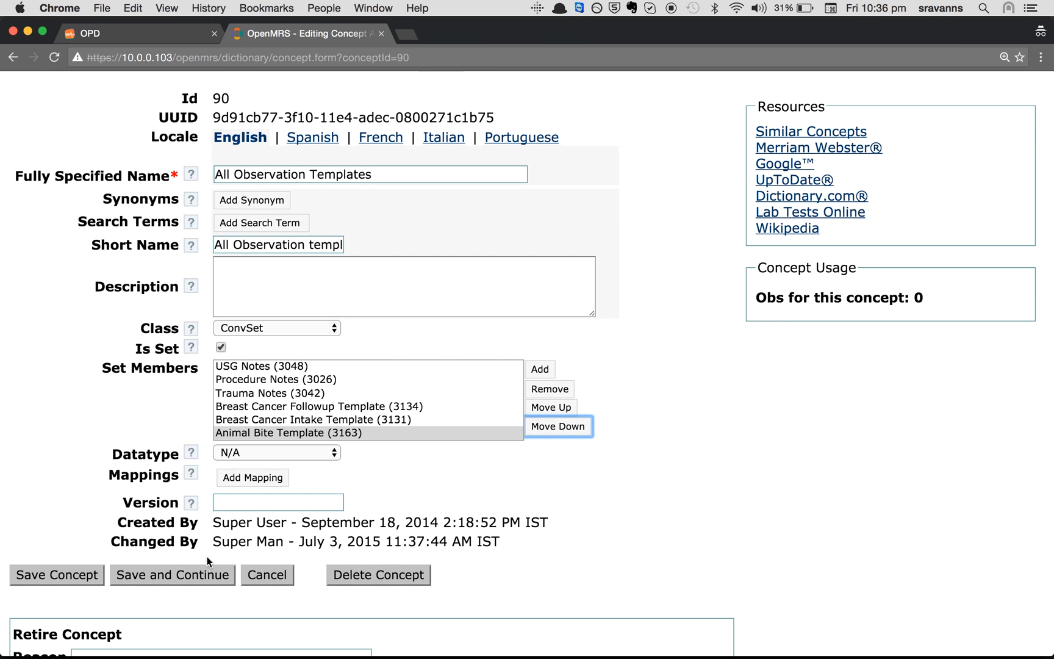
{"action": "left_click", "coordinate": [41, 576]}
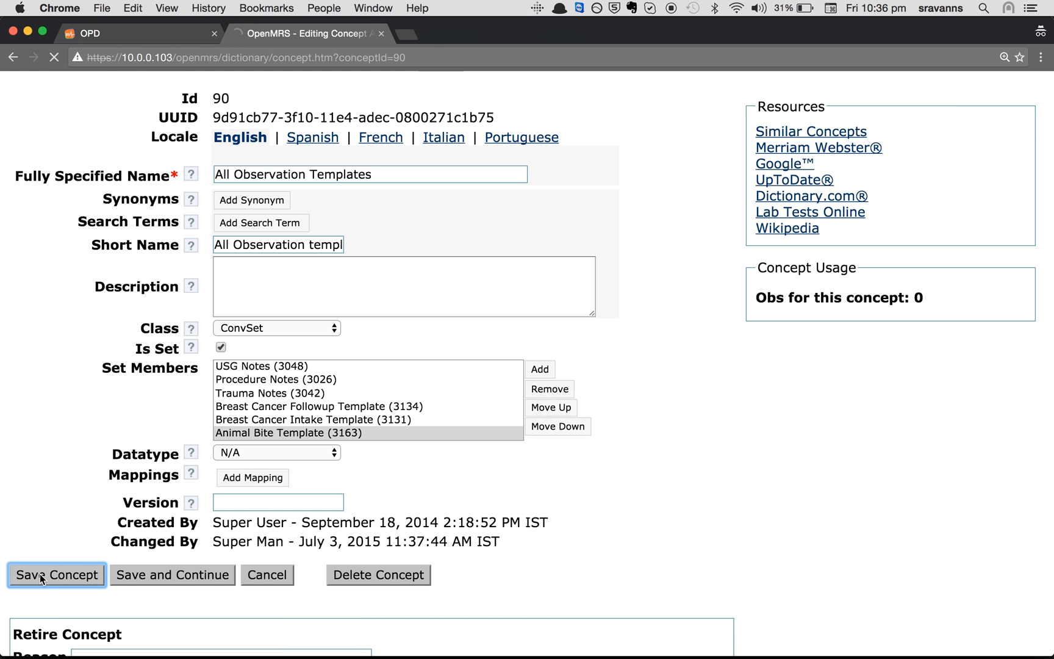
{"action": "scroll", "coordinate": [455, 506], "scroll_direction": "down", "scroll_amount": 5}
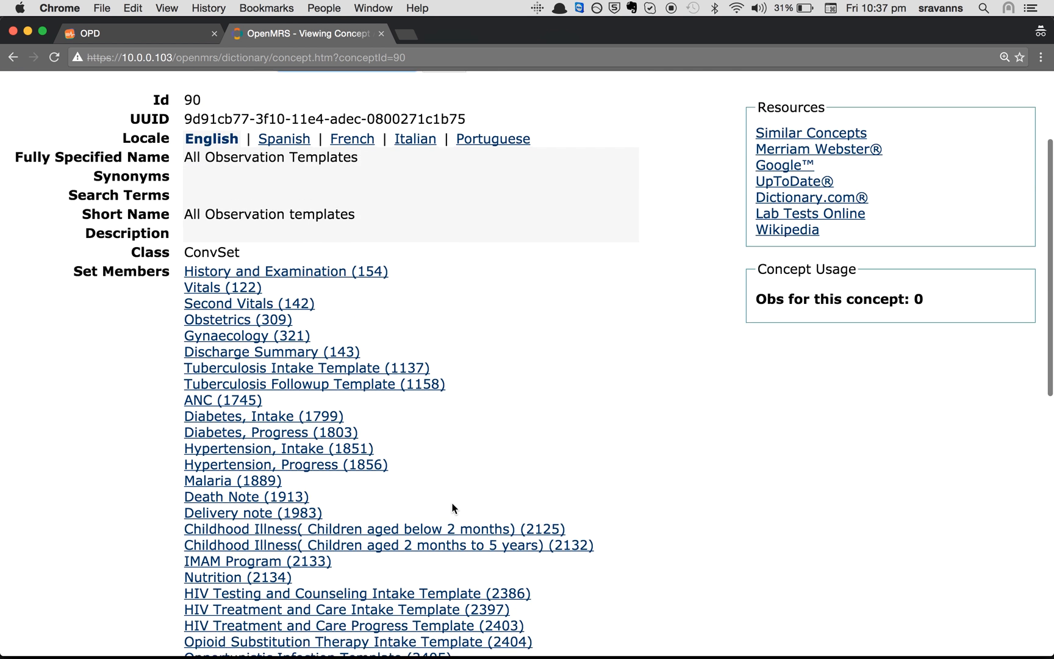
{"action": "scroll", "coordinate": [455, 508], "scroll_direction": "up", "scroll_amount": 1}
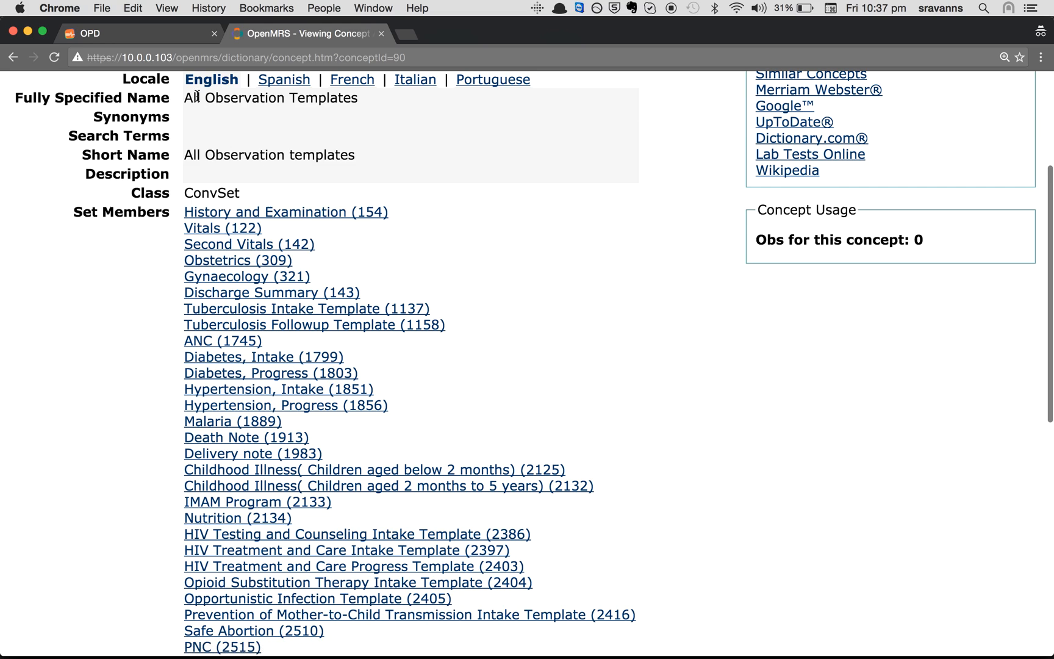
{"action": "left_click_drag", "start_coordinate": [184, 98], "coordinate": [471, 96]}
{"action": "scroll", "coordinate": [484, 330], "scroll_direction": "down", "scroll_amount": 10}
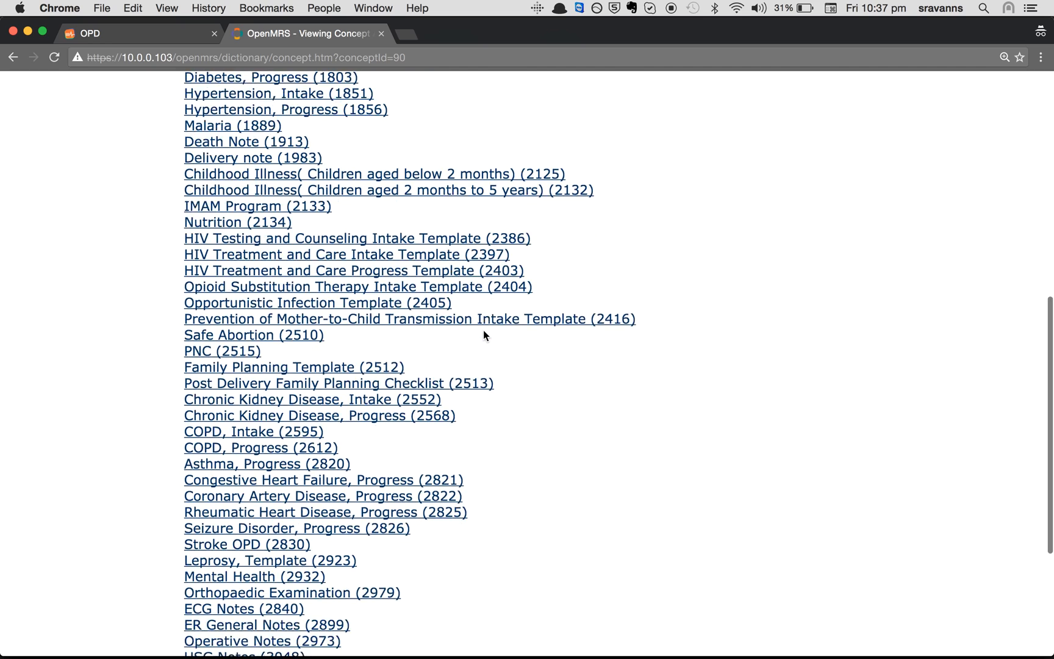
{"action": "mouse_move", "coordinate": [175, 505]}
{"action": "left_mouse_down"}
{"action": "mouse_move", "coordinate": [414, 519]}
{"action": "mouse_move", "coordinate": [177, 514]}
{"action": "left_mouse_up"}
{"action": "left_click", "coordinate": [415, 518]}
{"action": "left_click", "coordinate": [586, 555]}
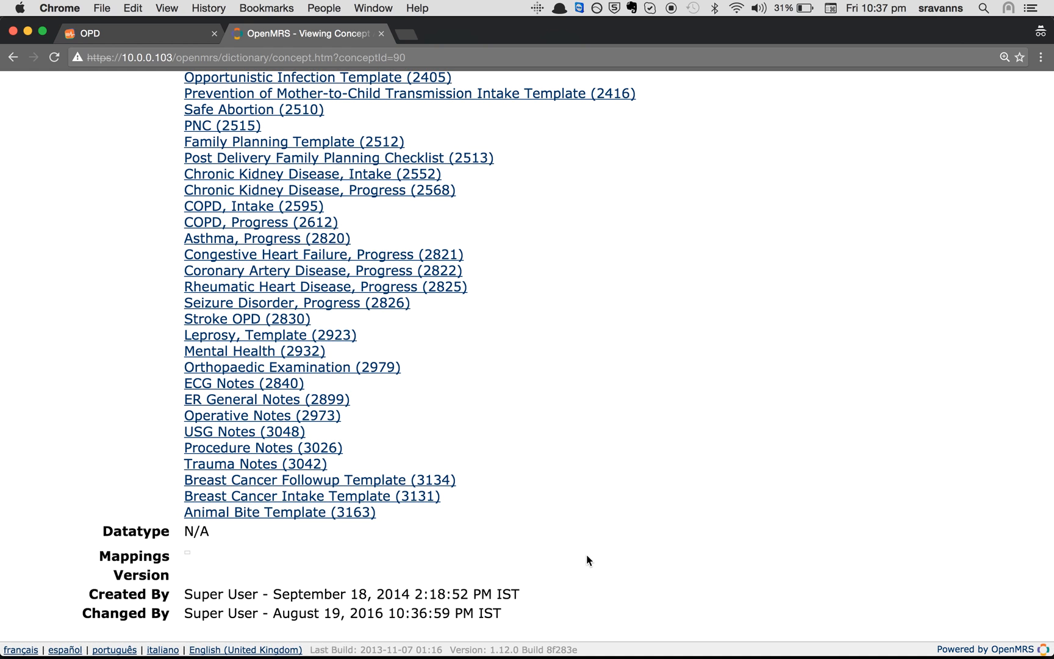
{"action": "scroll", "coordinate": [587, 555], "scroll_direction": "up", "scroll_amount": 5}
Reload the Bahmni OPD observations page and add the Anima Bite Form template section
{"action": "left_click", "coordinate": [161, 34]}
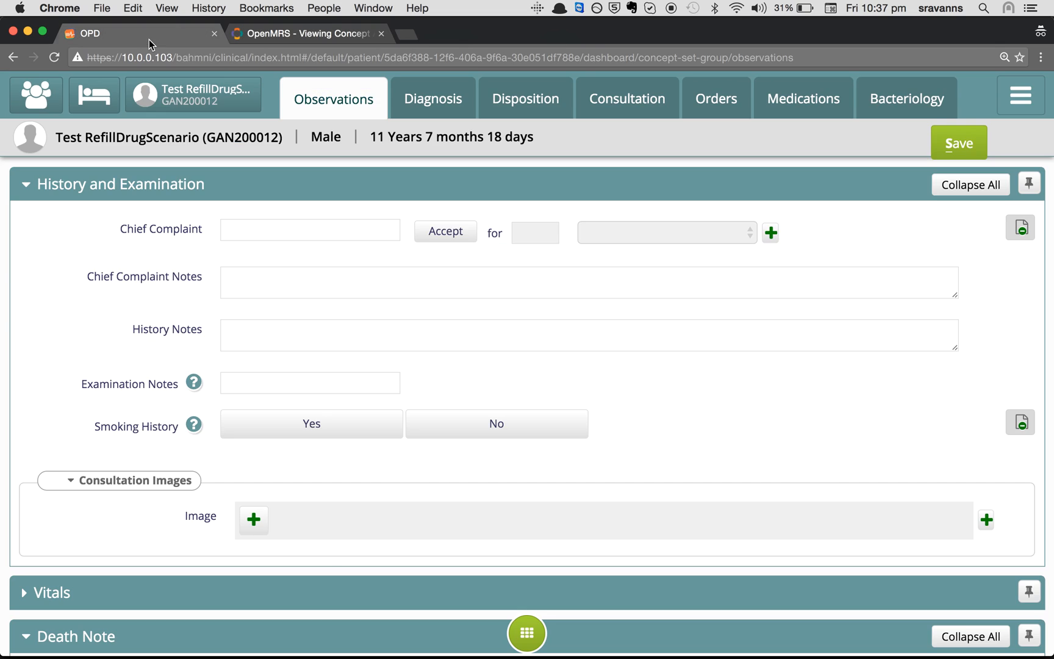
{"action": "key", "text": "super+r"}
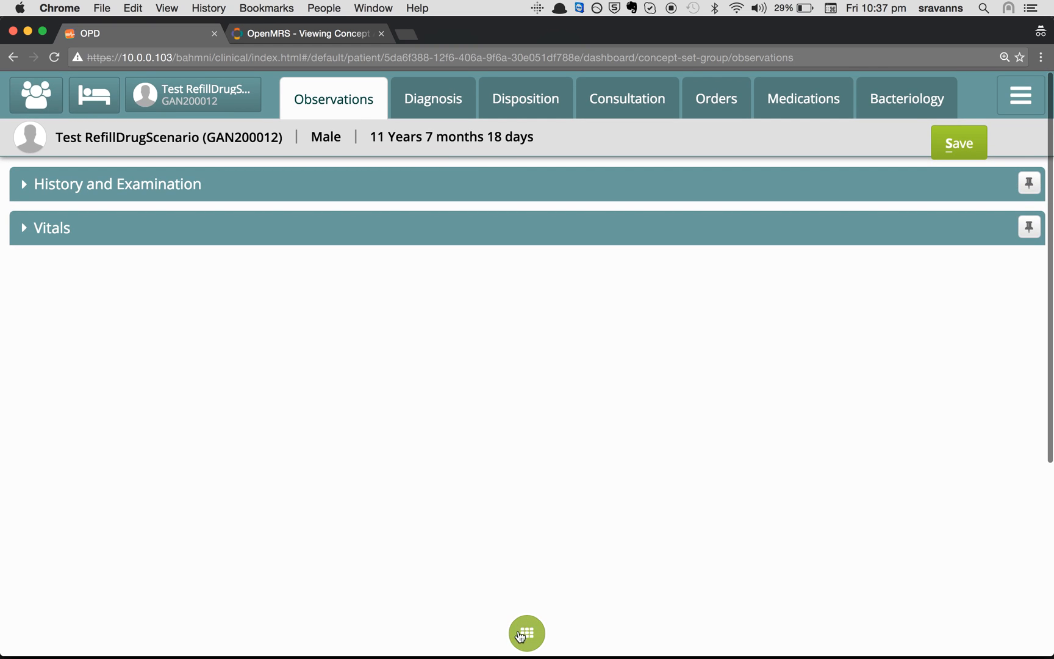
{"action": "left_click", "coordinate": [538, 646]}
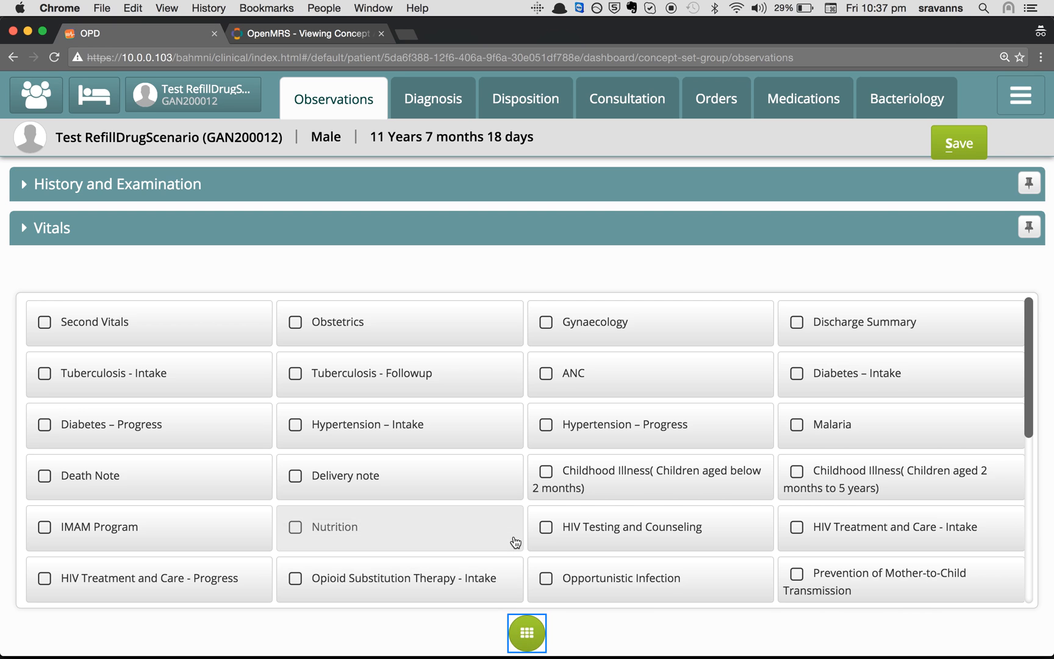
{"action": "scroll", "coordinate": [516, 542], "scroll_direction": "down", "scroll_amount": 5}
{"action": "scroll", "coordinate": [516, 542], "scroll_direction": "down", "scroll_amount": 2}
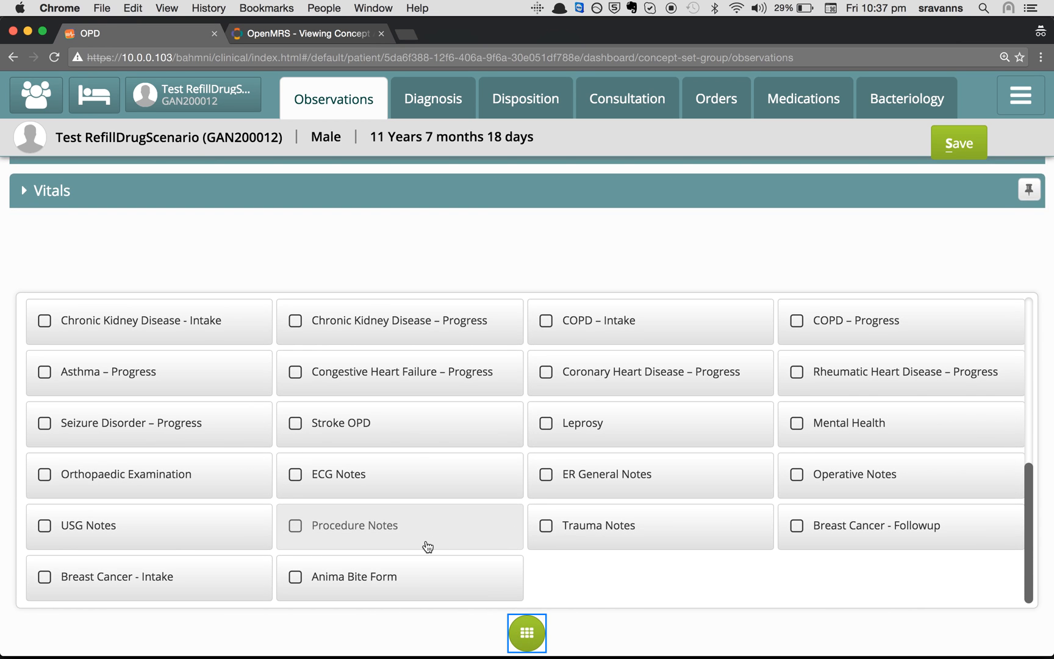
{"action": "left_click", "coordinate": [334, 575]}
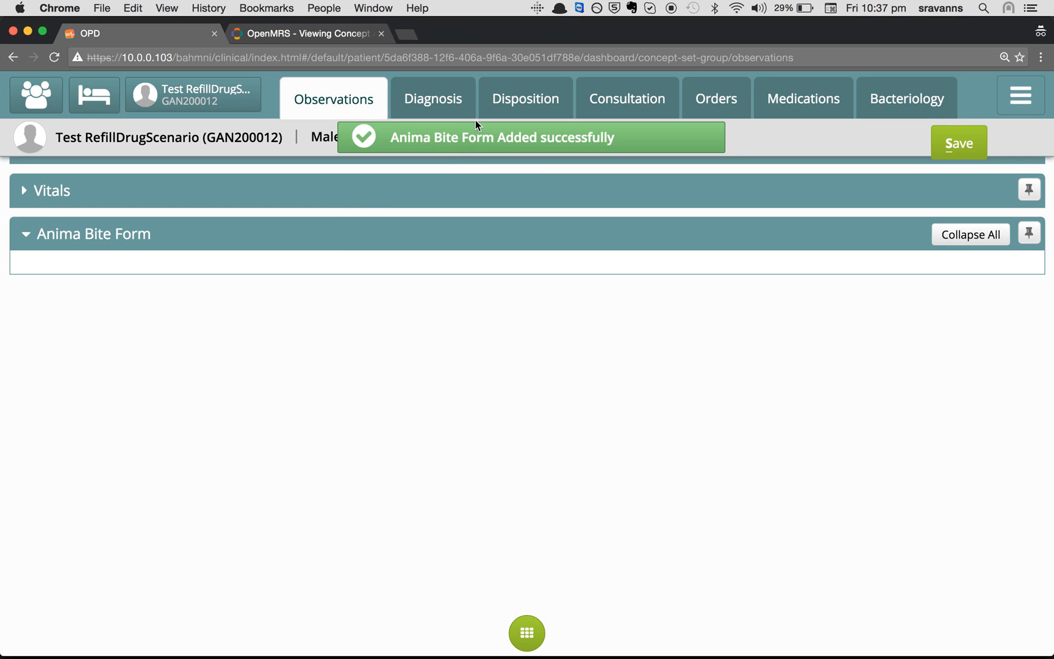
{"action": "left_click", "coordinate": [137, 243]}
{"action": "left_click", "coordinate": [94, 244]}
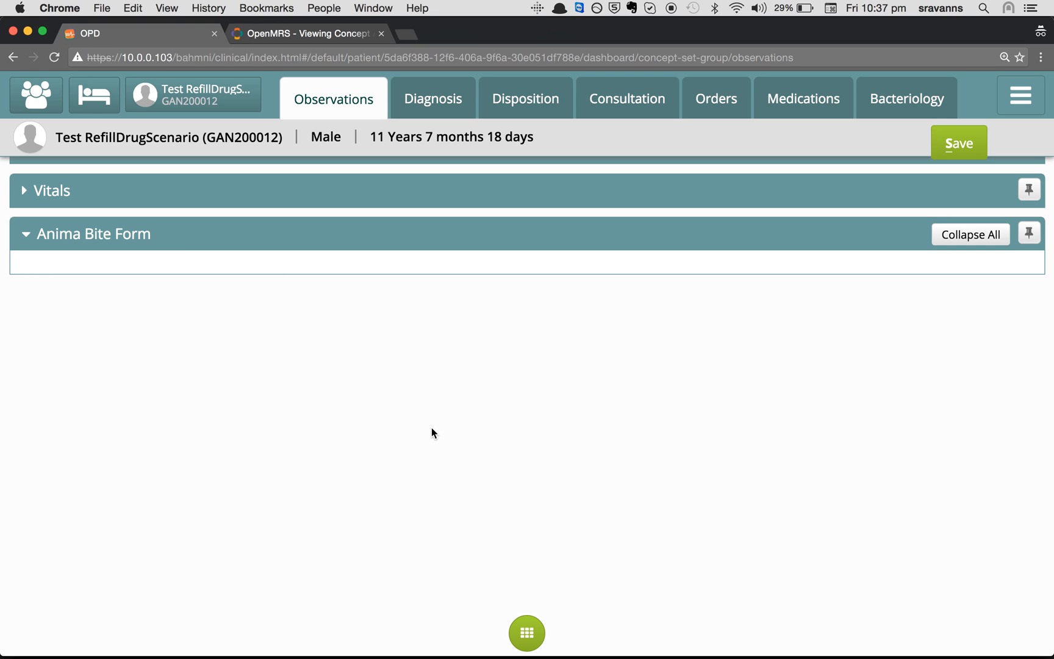
{"action": "left_click", "coordinate": [669, 642]}
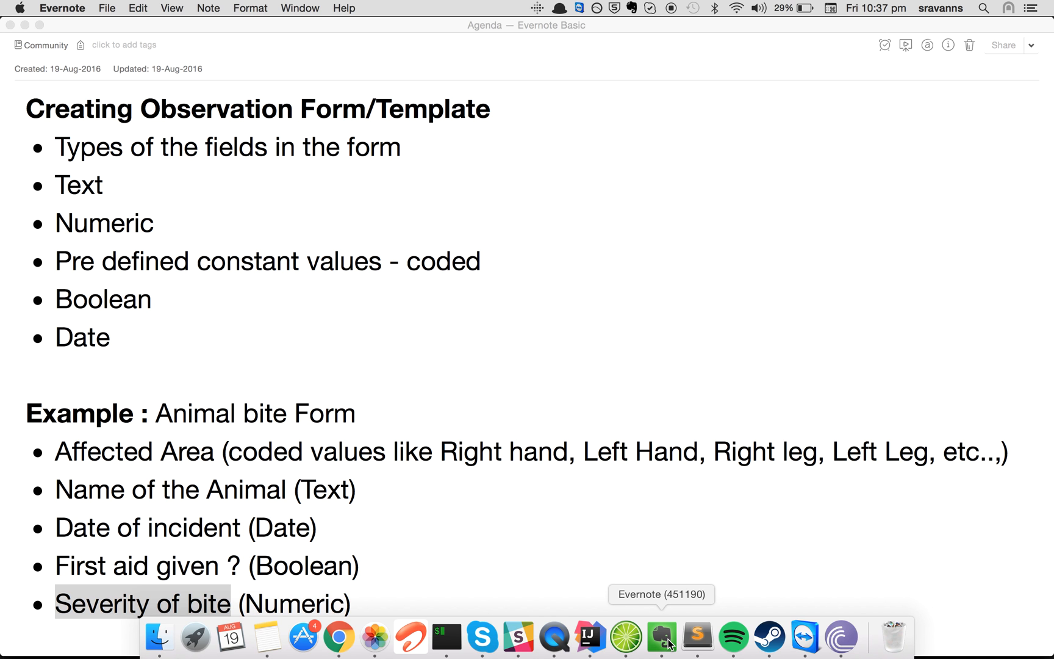
{"action": "left_click", "coordinate": [487, 539]}
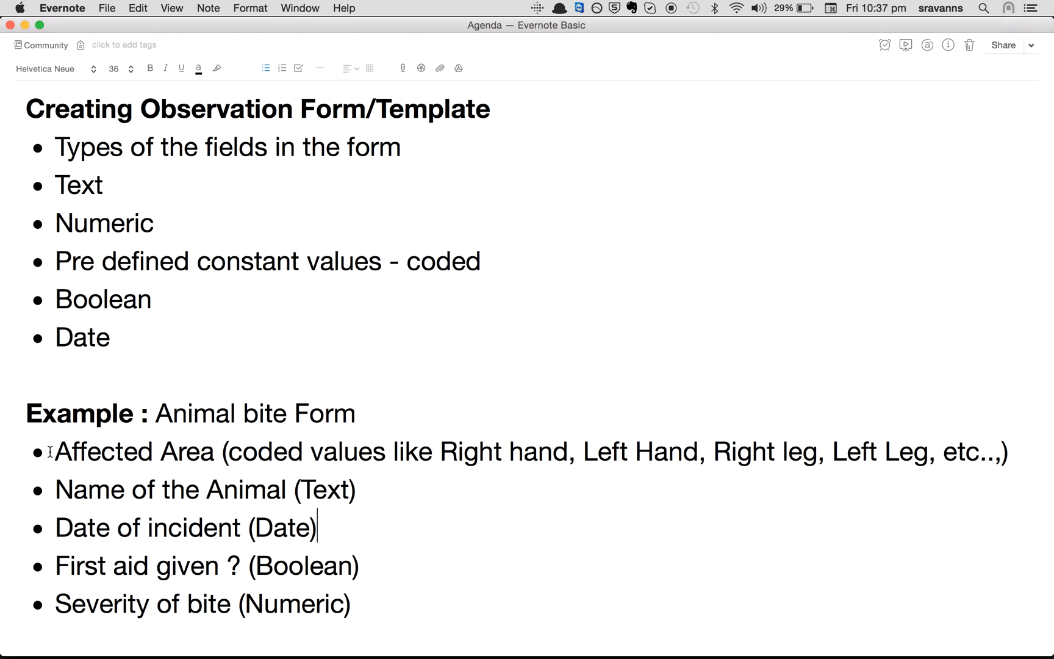
{"action": "left_click_drag", "start_coordinate": [49, 452], "coordinate": [214, 452]}
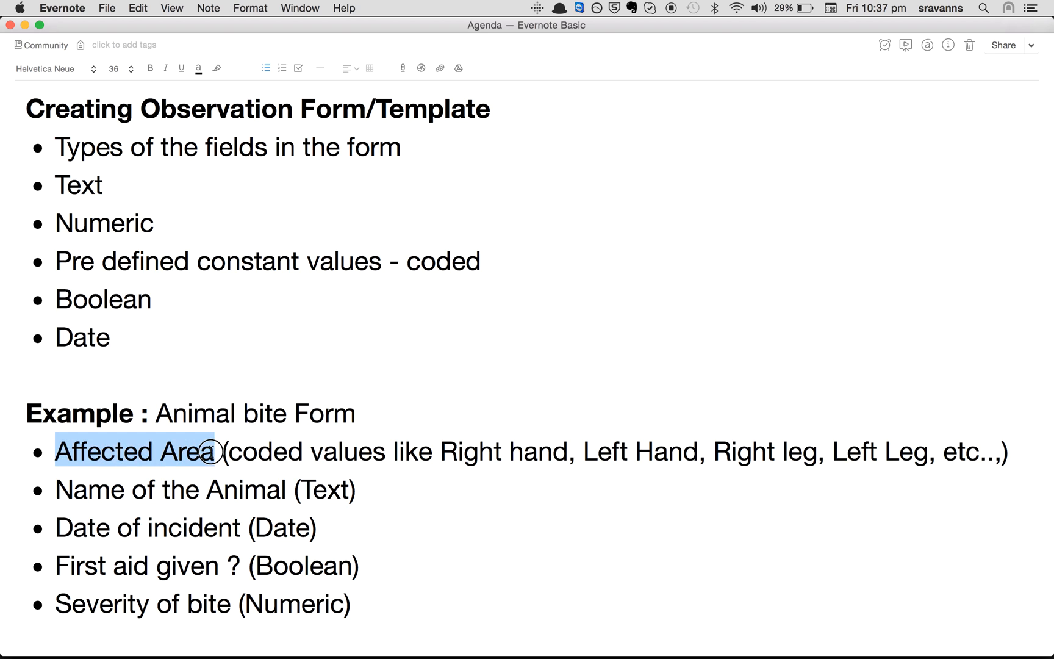
{"action": "left_click", "coordinate": [452, 511]}
{"action": "left_click_drag", "start_coordinate": [229, 452], "coordinate": [304, 451]}
{"action": "left_click_drag", "start_coordinate": [440, 452], "coordinate": [554, 451]}
{"action": "left_click", "coordinate": [552, 517]}
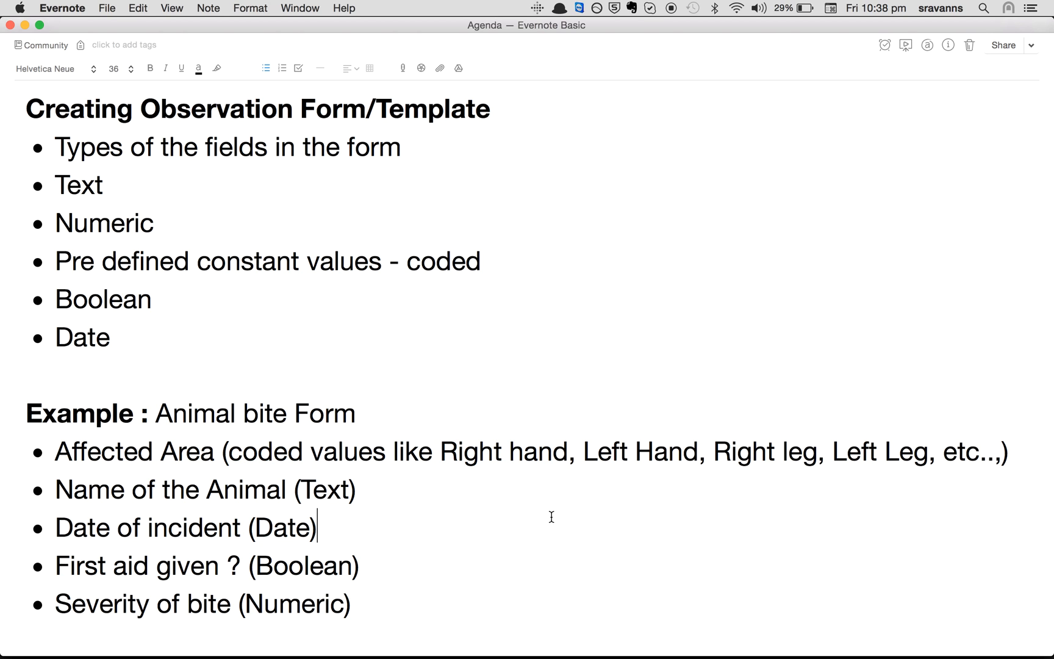
{"action": "key", "text": "super+Tab"}
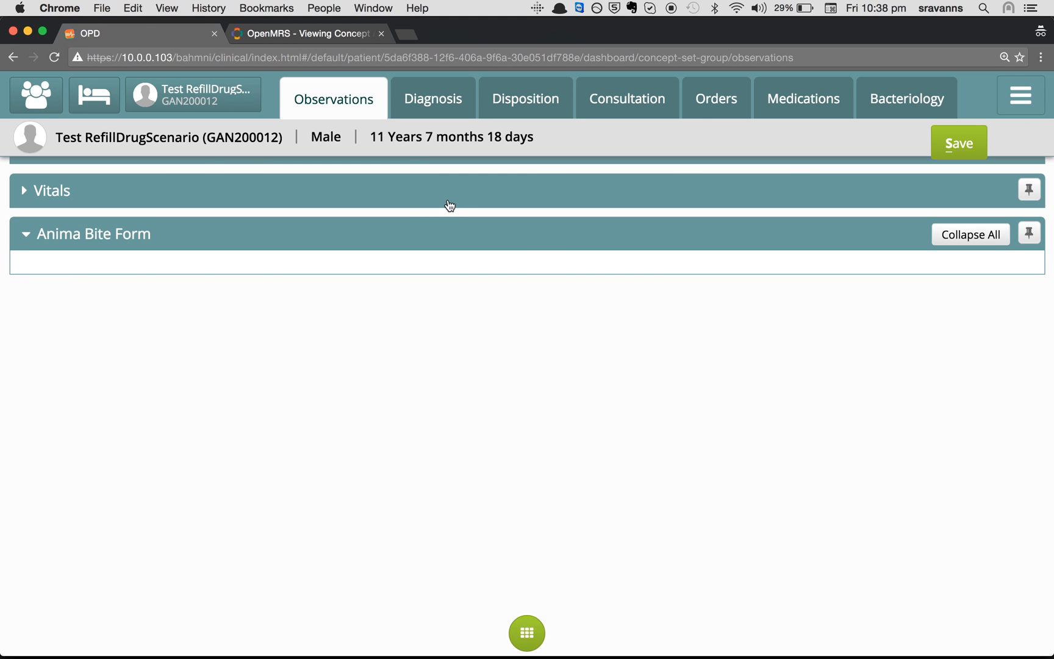
Create and save the concept 'Affected Area' with class Misc and datatype Coded (Id 3164)
{"action": "left_click", "coordinate": [351, 36]}
{"action": "scroll", "coordinate": [562, 349], "scroll_direction": "up", "scroll_amount": 10}
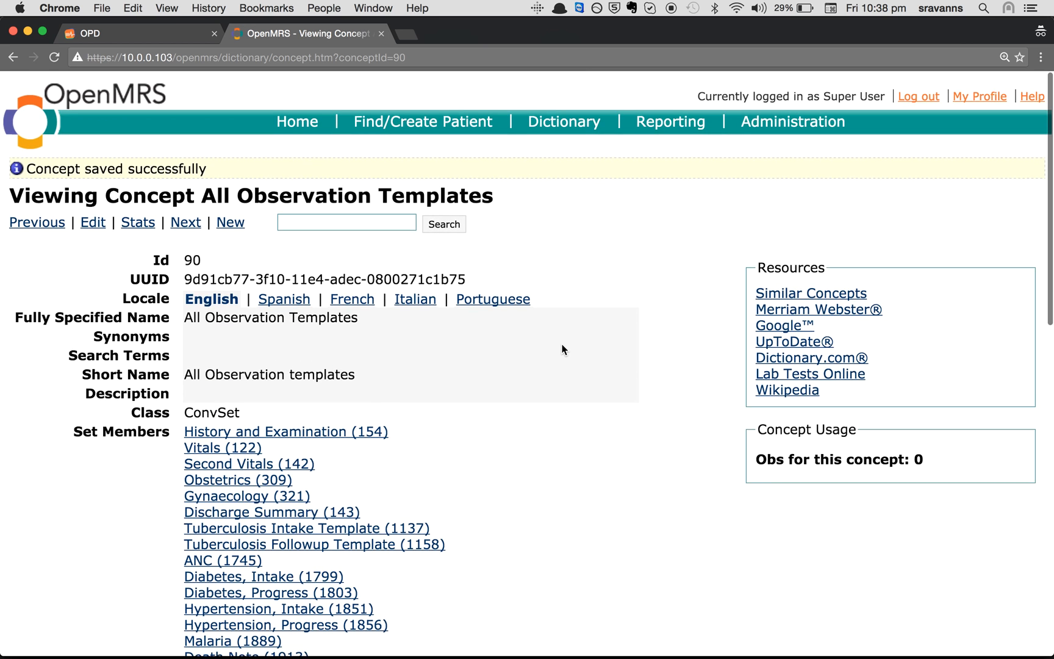
{"action": "left_click", "coordinate": [559, 112]}
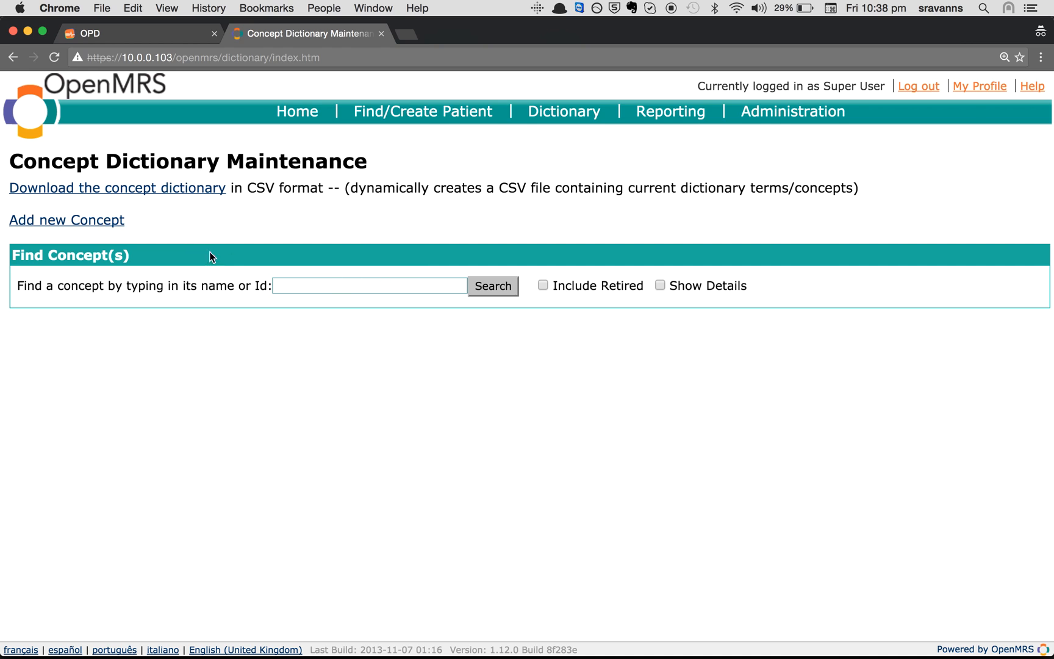
{"action": "left_click", "coordinate": [100, 220]}
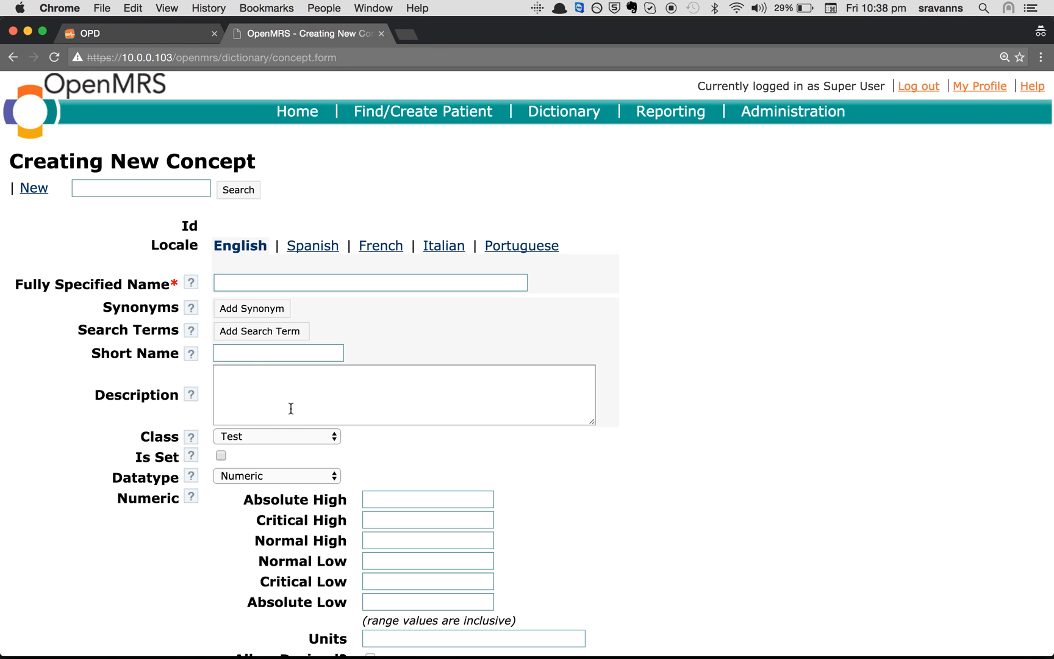
{"action": "left_click", "coordinate": [284, 279]}
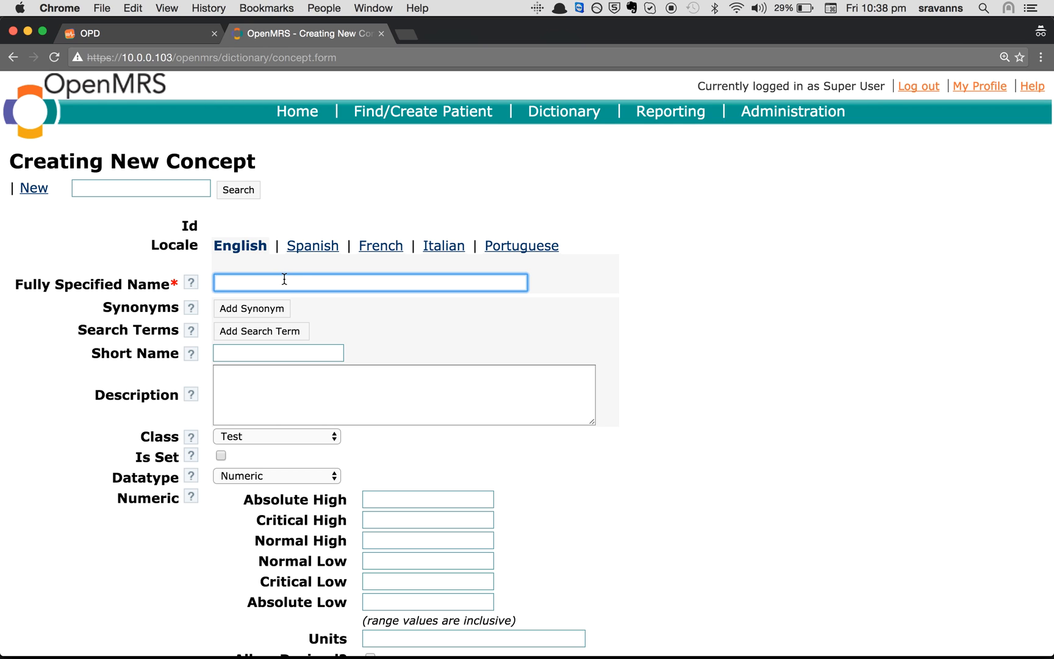
{"action": "type", "text": "Affected Area"}
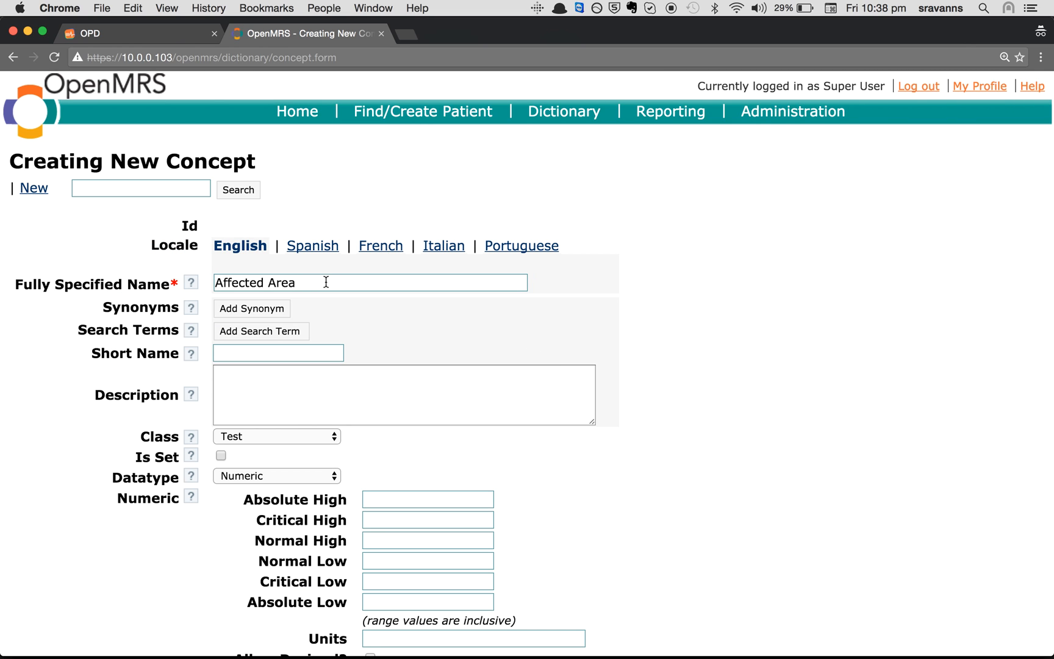
{"action": "left_click", "coordinate": [280, 437]}
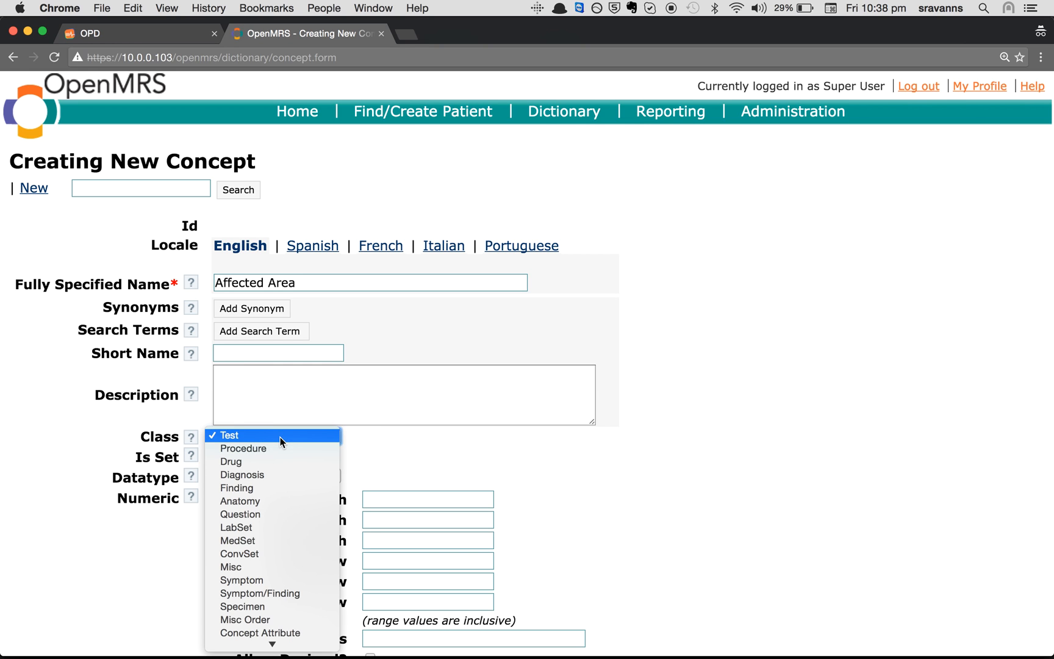
{"action": "left_click", "coordinate": [266, 567]}
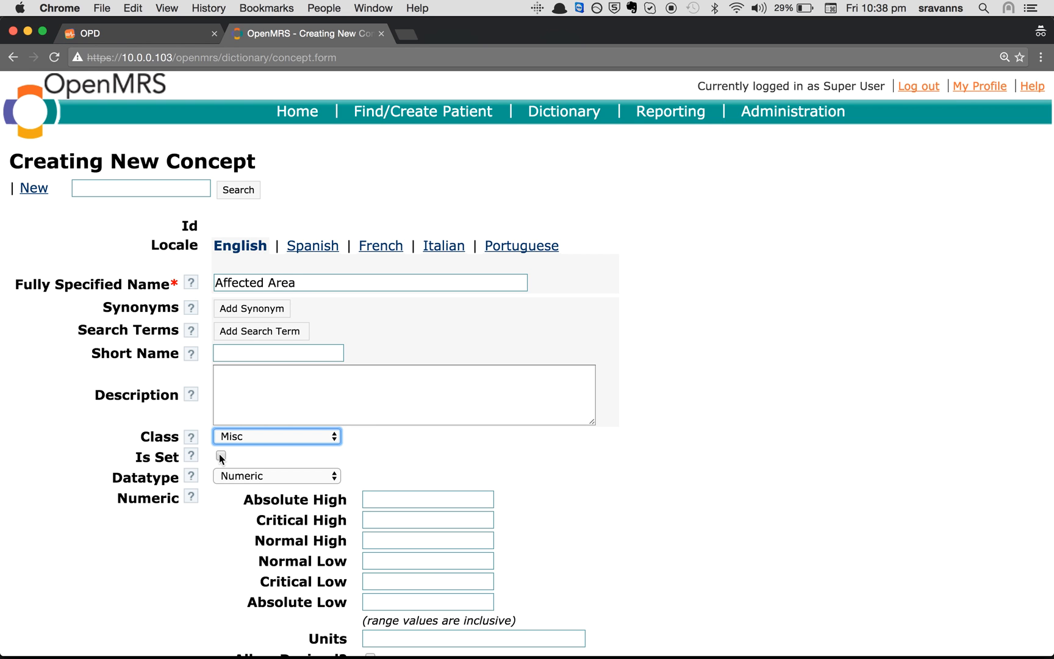
{"action": "scroll", "coordinate": [208, 492], "scroll_direction": "down", "scroll_amount": 2}
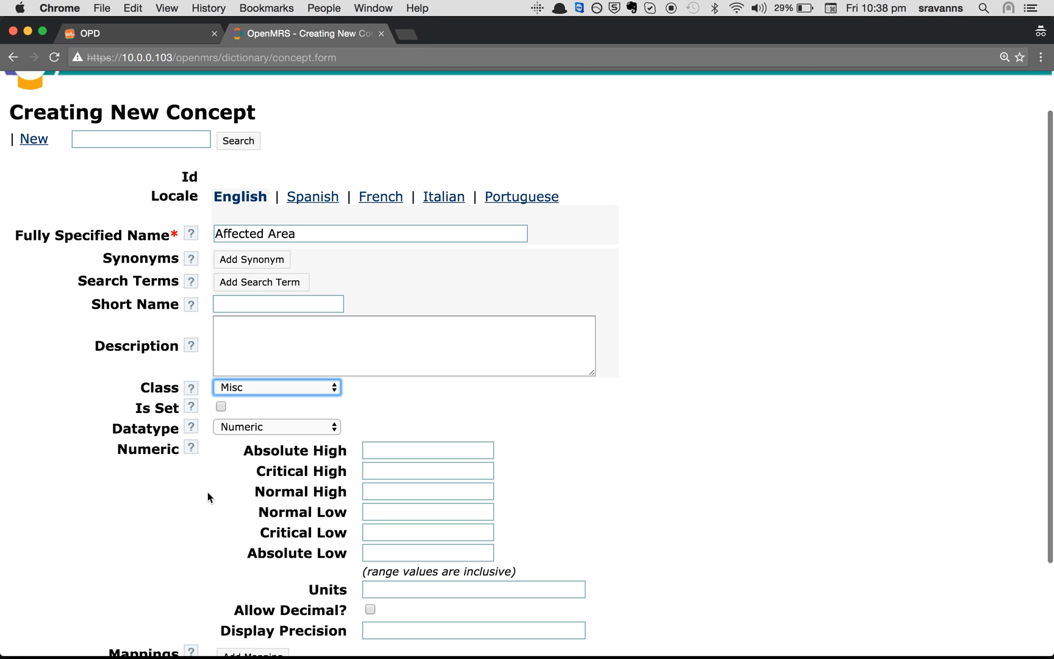
{"action": "left_click", "coordinate": [238, 427]}
{"action": "left_click", "coordinate": [240, 443]}
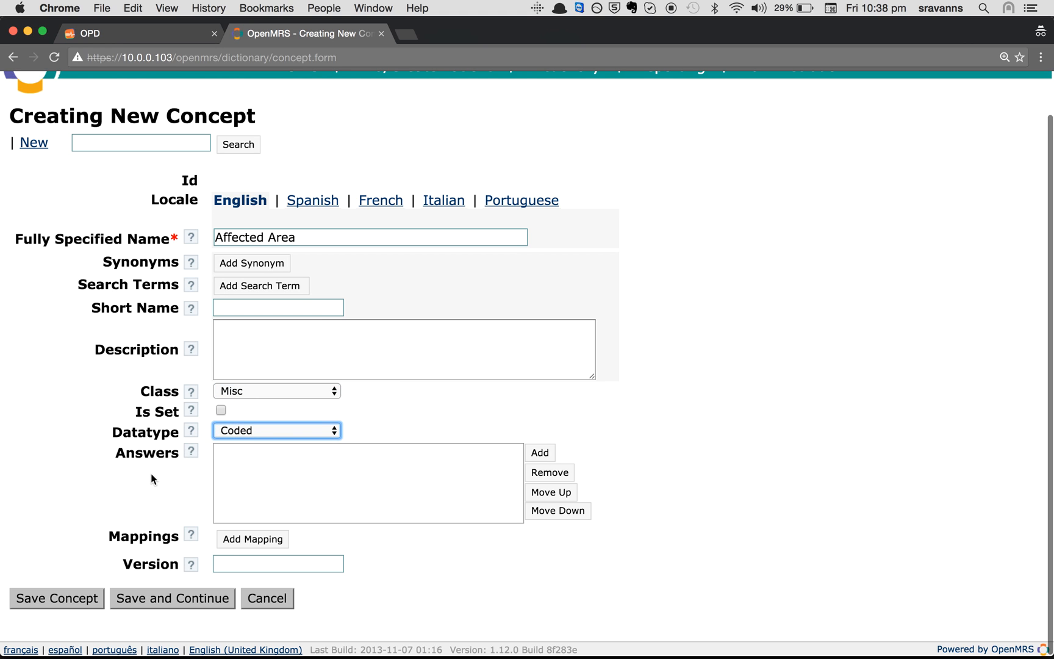
{"action": "left_click", "coordinate": [59, 606]}
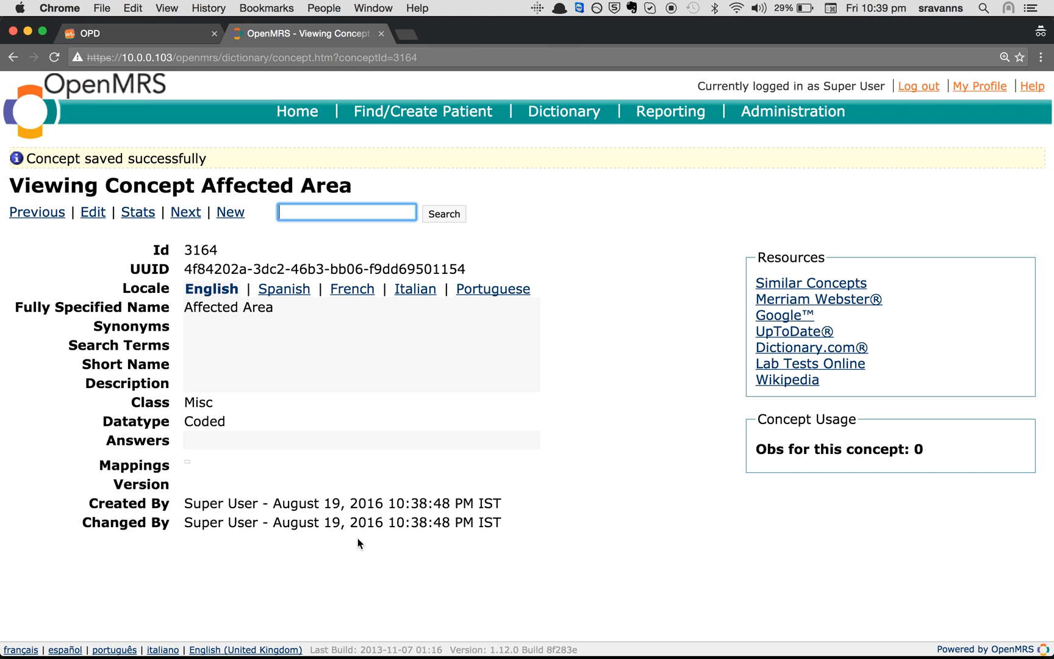
Start a new concept named 'Right Hand' with class Misc and datatype N/A
{"action": "left_click", "coordinate": [229, 213]}
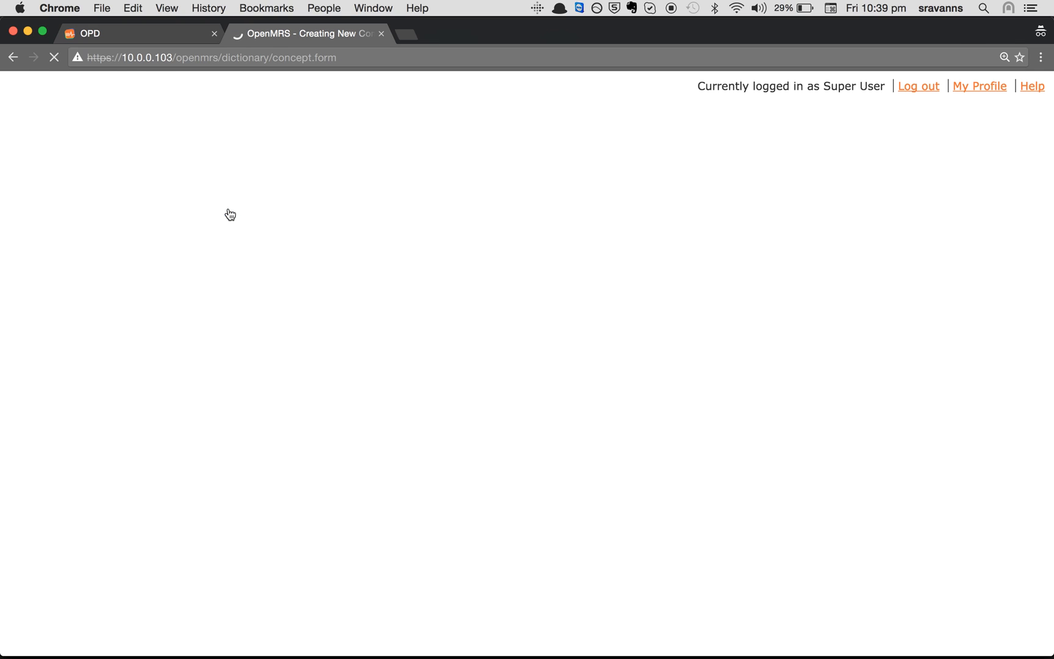
{"action": "left_click", "coordinate": [247, 282]}
{"action": "type", "text": "Right Hand"}
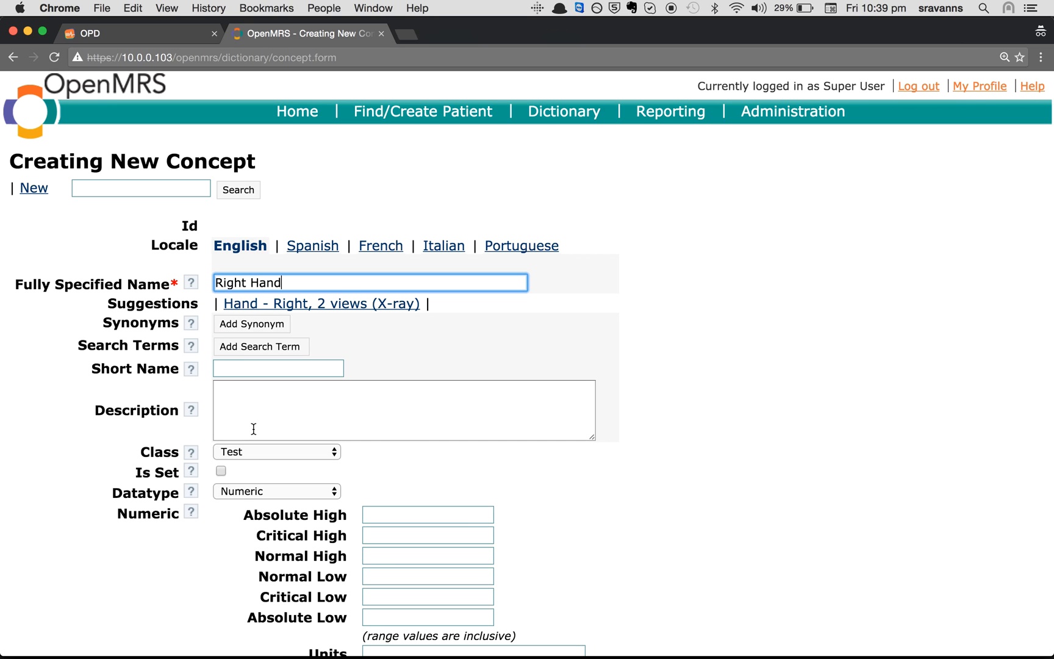
{"action": "left_click", "coordinate": [256, 451]}
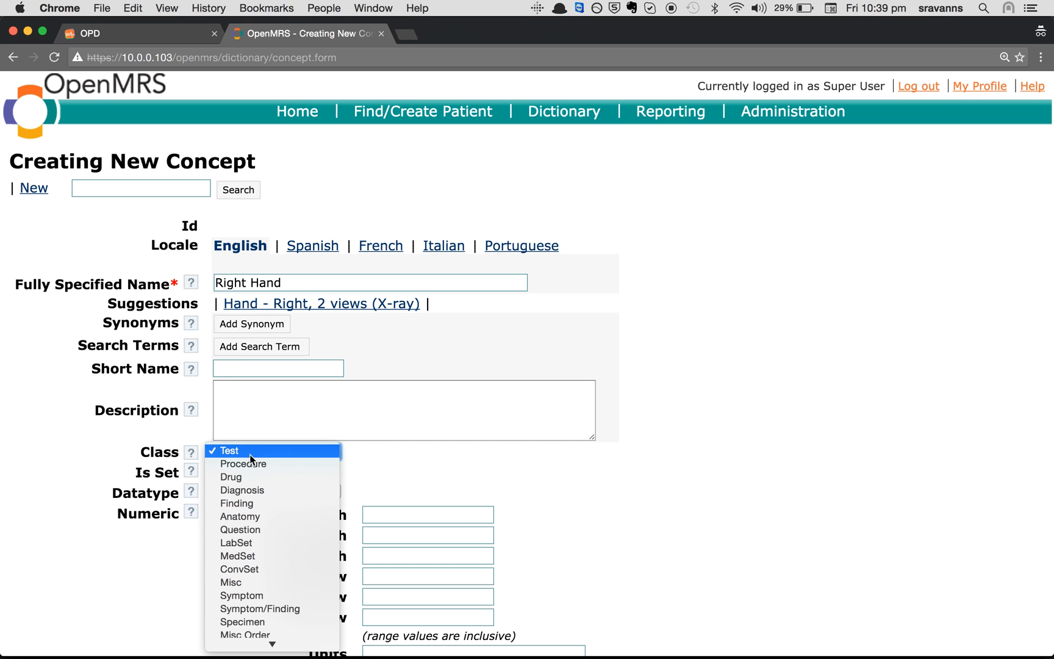
{"action": "left_click", "coordinate": [240, 583]}
{"action": "left_click", "coordinate": [238, 492]}
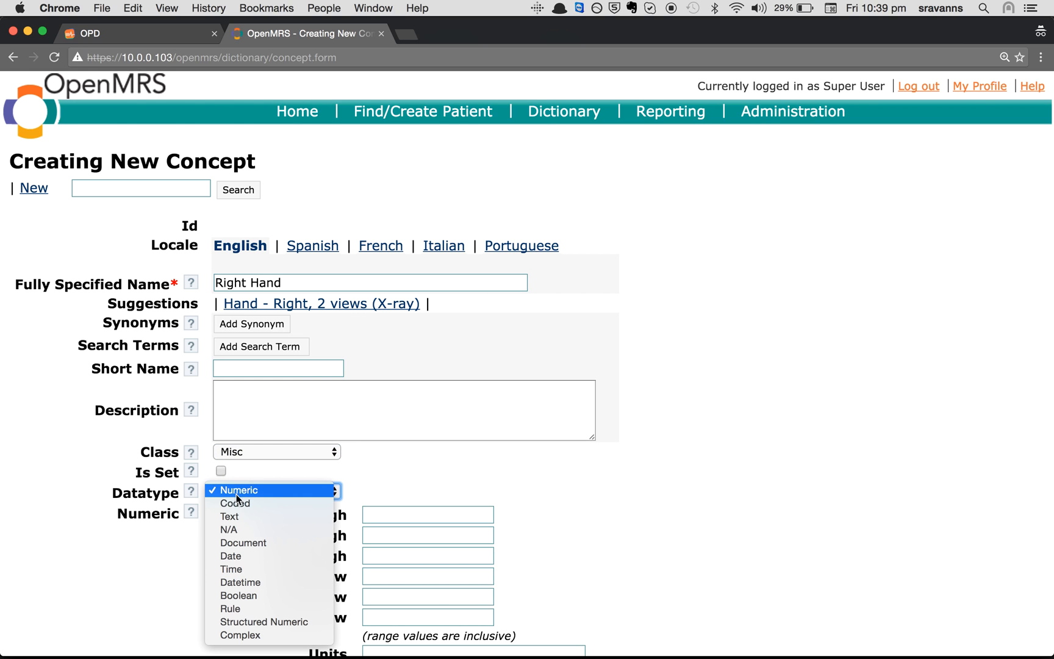
{"action": "left_click", "coordinate": [238, 529]}
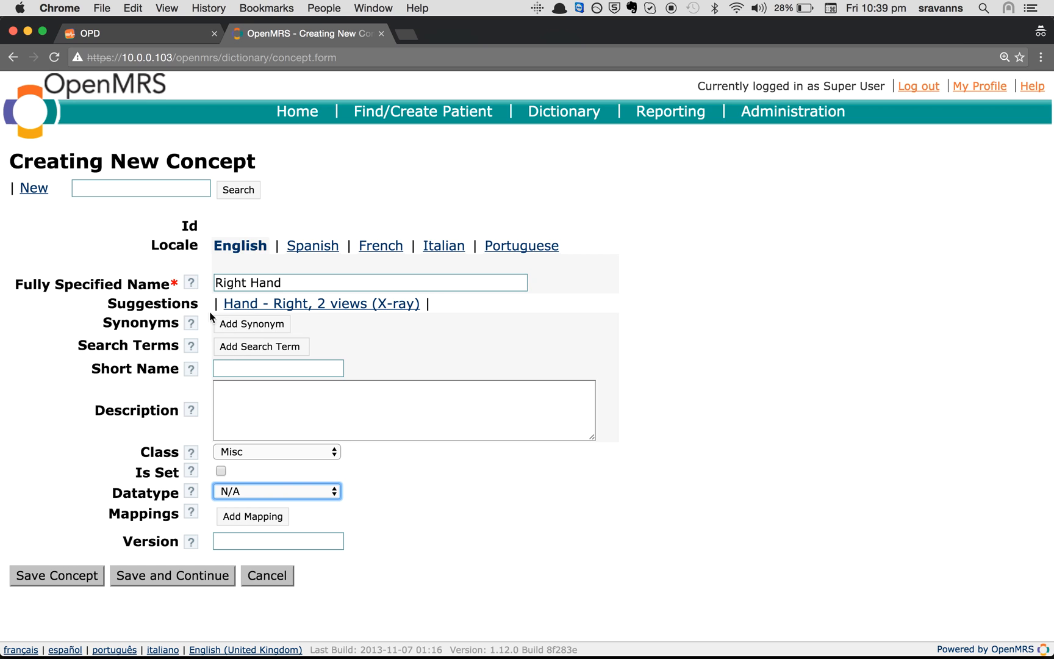
Check the Right Hand name and save the concept as Id 3165
{"action": "left_click_drag", "start_coordinate": [107, 304], "coordinate": [219, 301]}
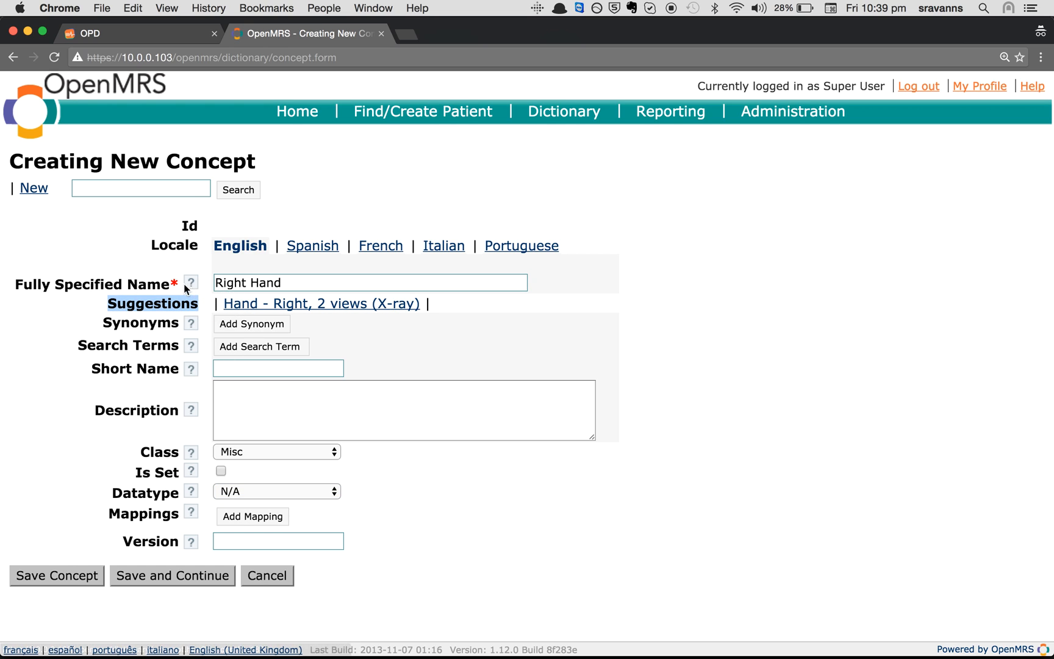
{"action": "left_click", "coordinate": [454, 306]}
{"action": "left_click", "coordinate": [298, 282]}
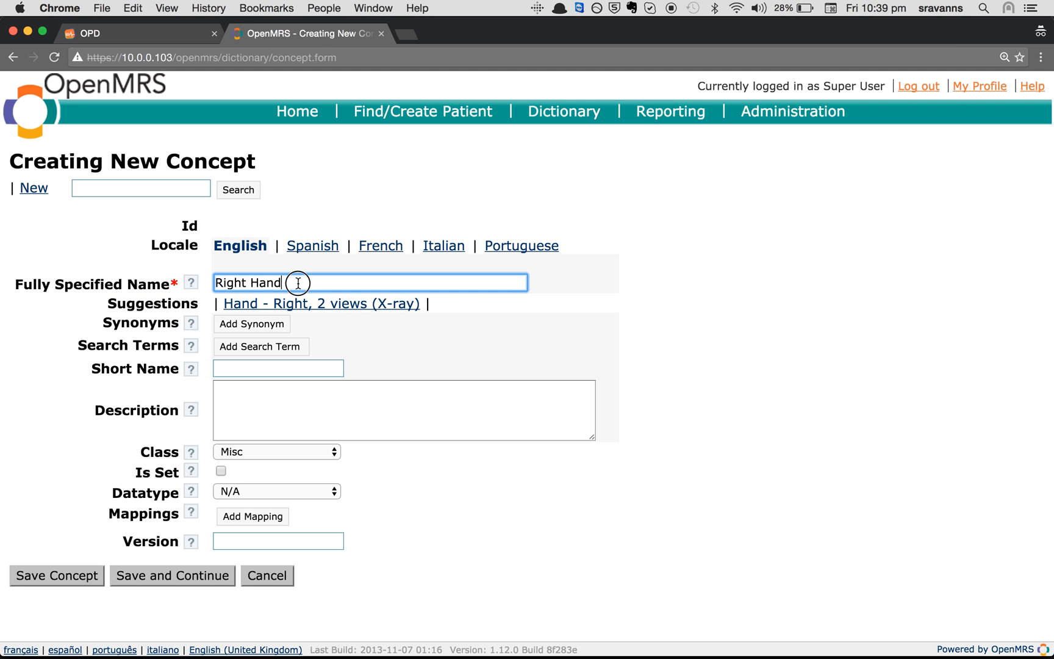
{"action": "left_click_drag", "start_coordinate": [299, 283], "coordinate": [219, 273]}
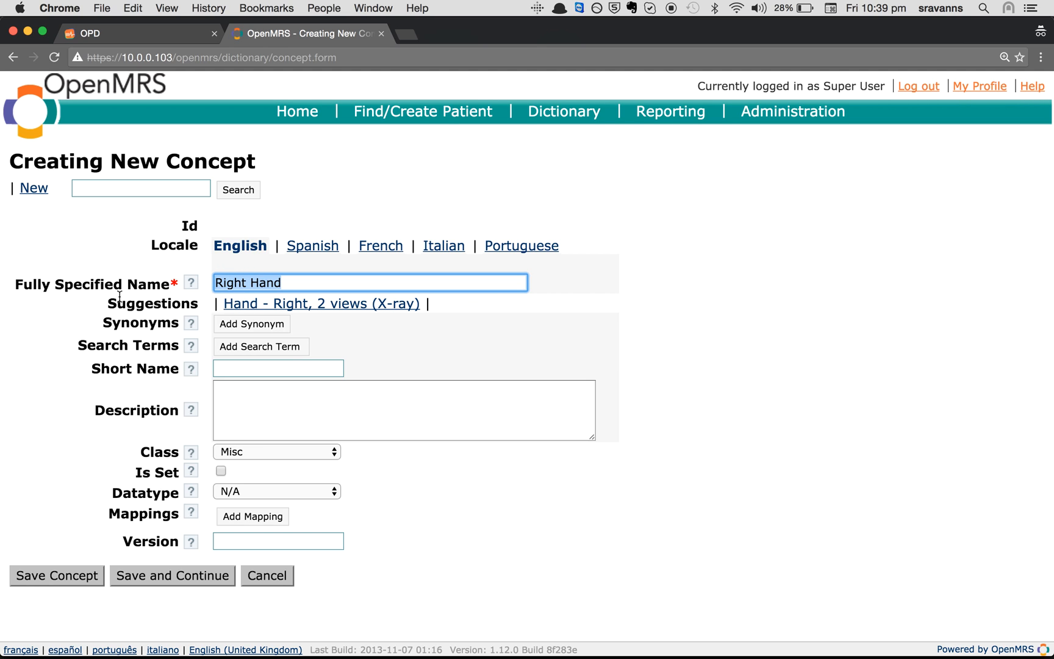
{"action": "left_click_drag", "start_coordinate": [109, 303], "coordinate": [148, 314]}
{"action": "left_click", "coordinate": [32, 437]}
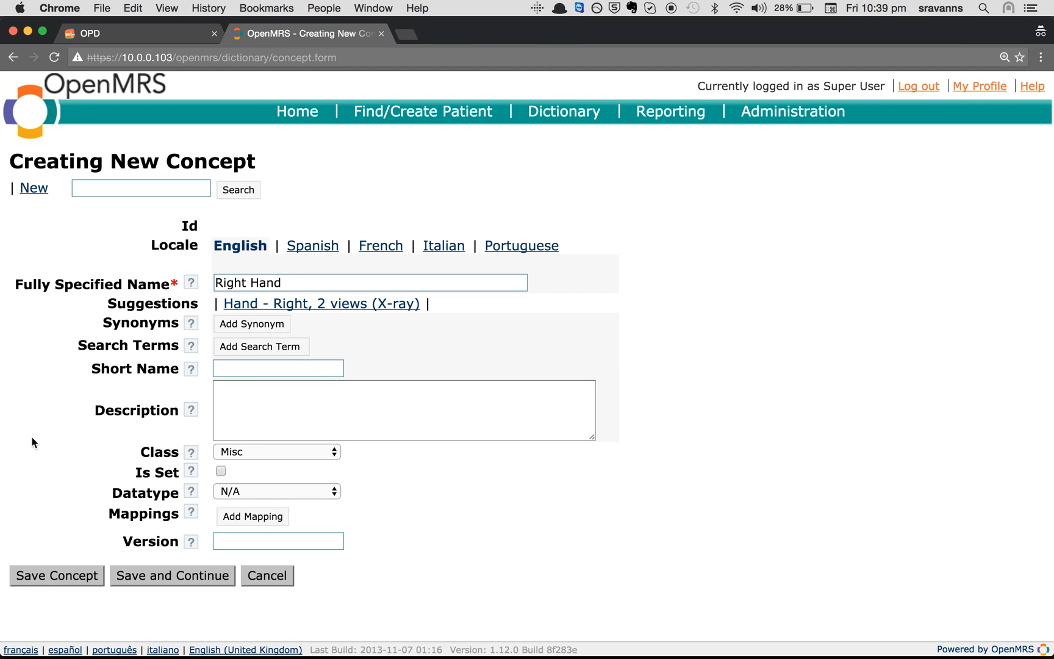
{"action": "left_click", "coordinate": [73, 580]}
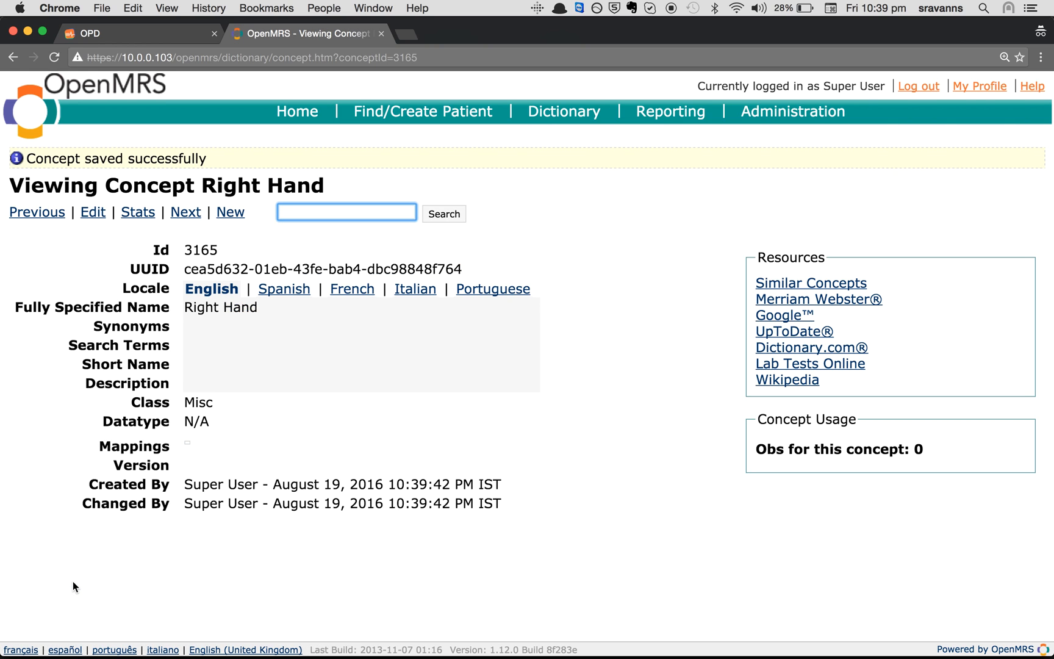
{"action": "left_click", "coordinate": [237, 212]}
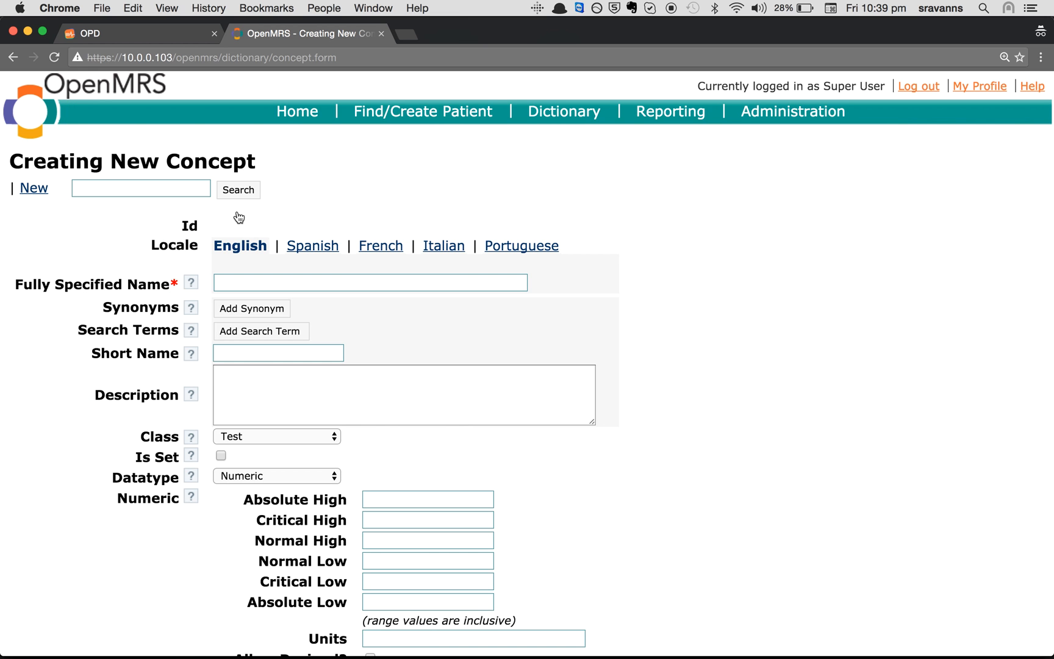
Name the new concept 'Right Leg', set class Misc and datatype N/A, and save it (Id 3166)
{"action": "left_click", "coordinate": [237, 284]}
{"action": "type", "text": "Right Leg"}
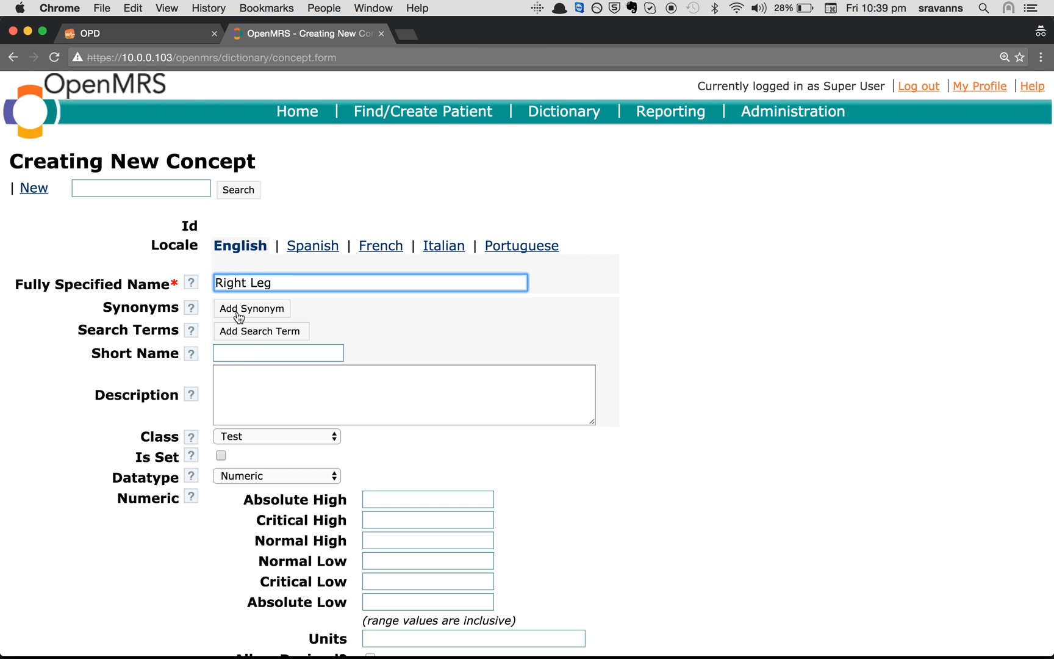
{"action": "left_click", "coordinate": [227, 452]}
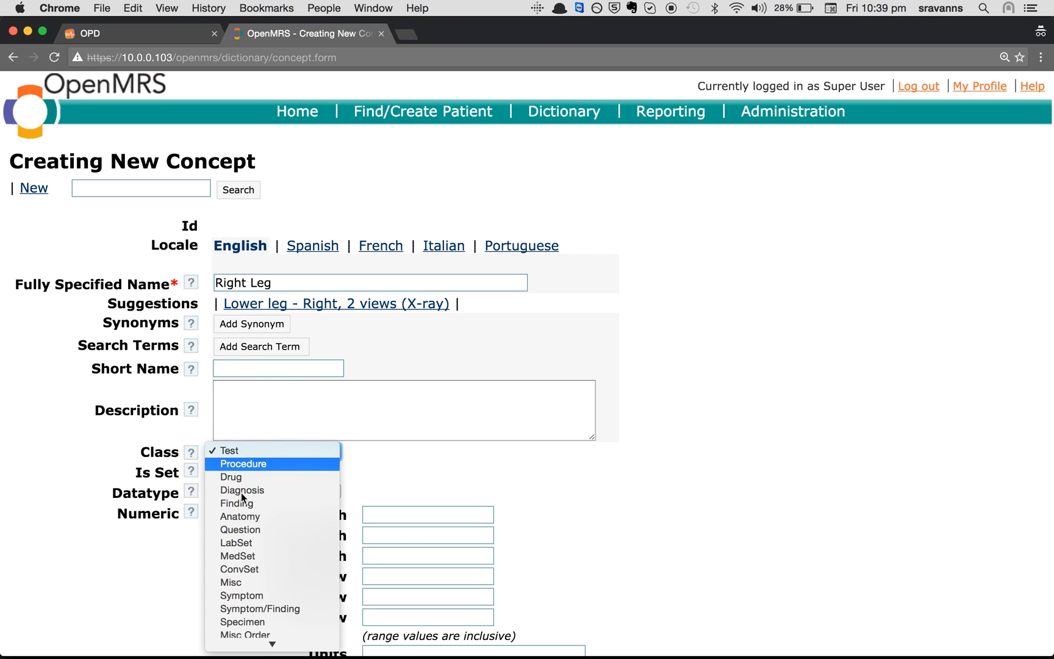
{"action": "left_click", "coordinate": [230, 584]}
{"action": "left_click", "coordinate": [239, 492]}
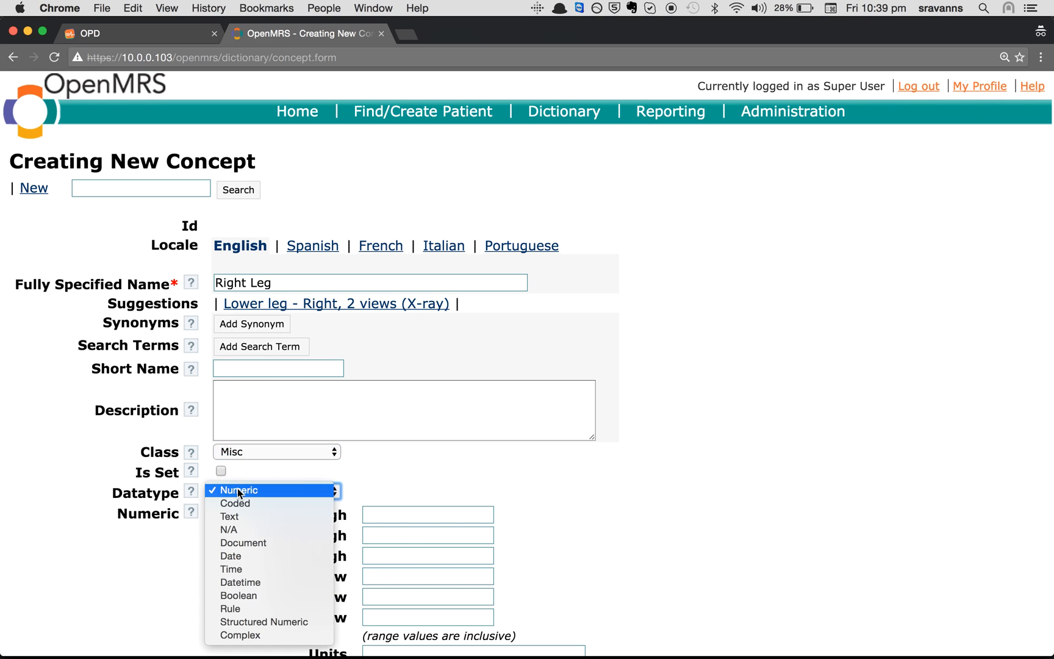
{"action": "left_click", "coordinate": [239, 530]}
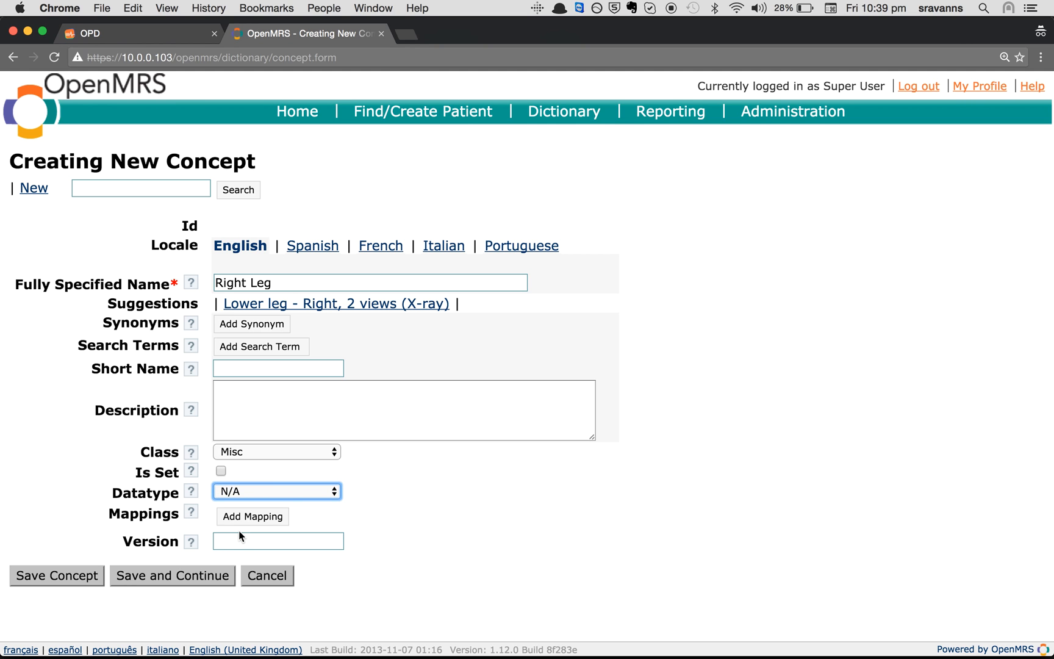
{"action": "left_click", "coordinate": [75, 577]}
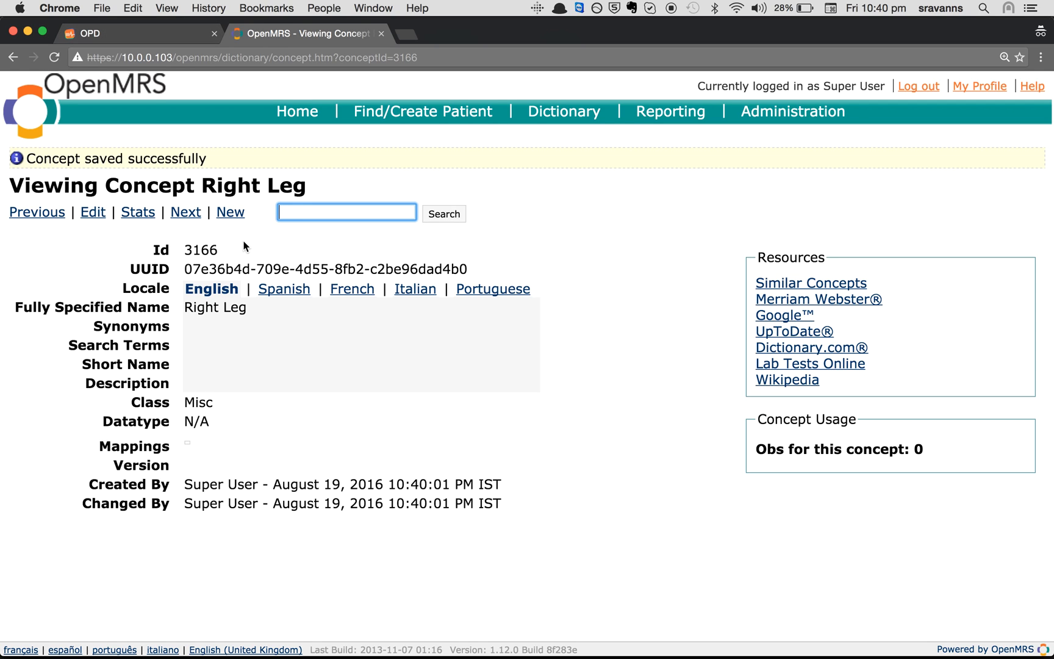
Search 'Animal bite', edit Animal Bite Template, add Affected Area as a set member, and save
{"action": "type", "text": "Animal bite"}
{"action": "key", "text": "Return"}
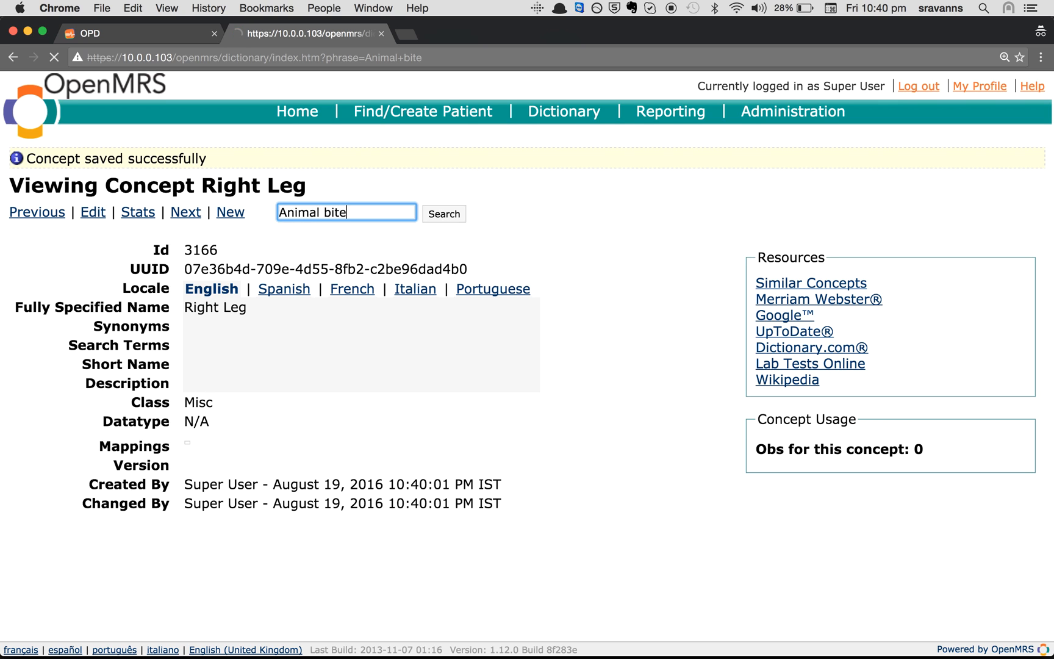
{"action": "left_click", "coordinate": [133, 323]}
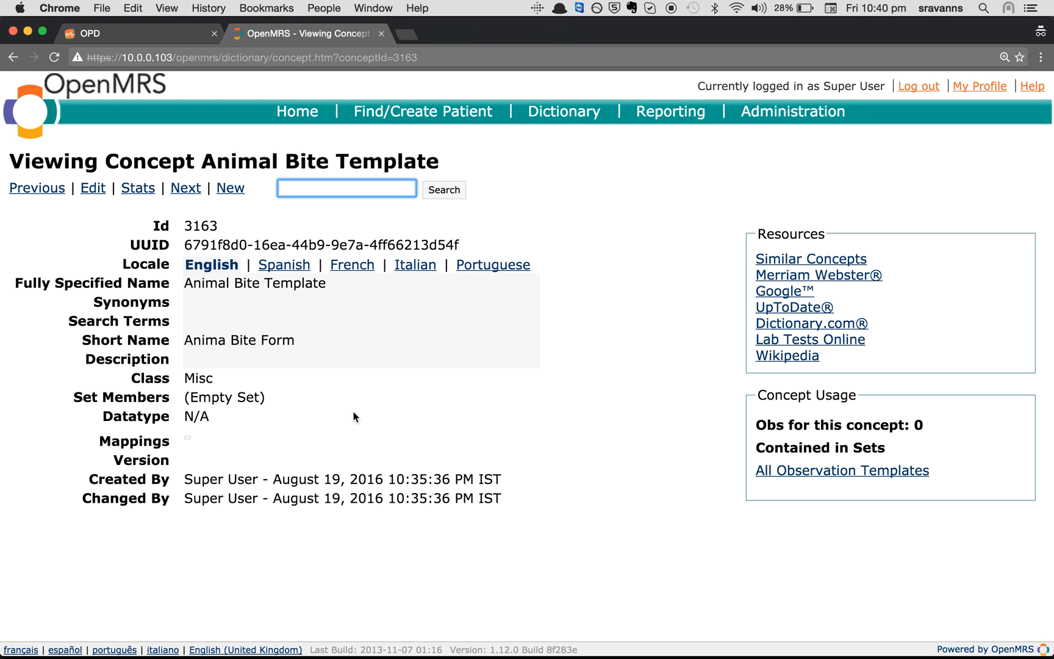
{"action": "left_click", "coordinate": [94, 188]}
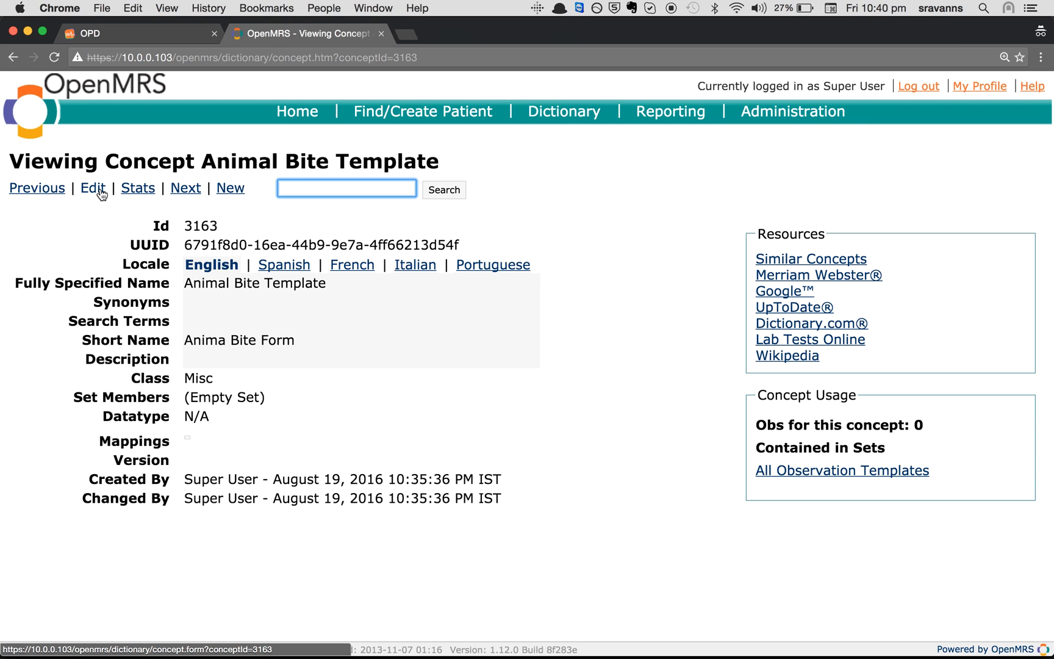
{"action": "scroll", "coordinate": [327, 485], "scroll_direction": "down", "scroll_amount": 2}
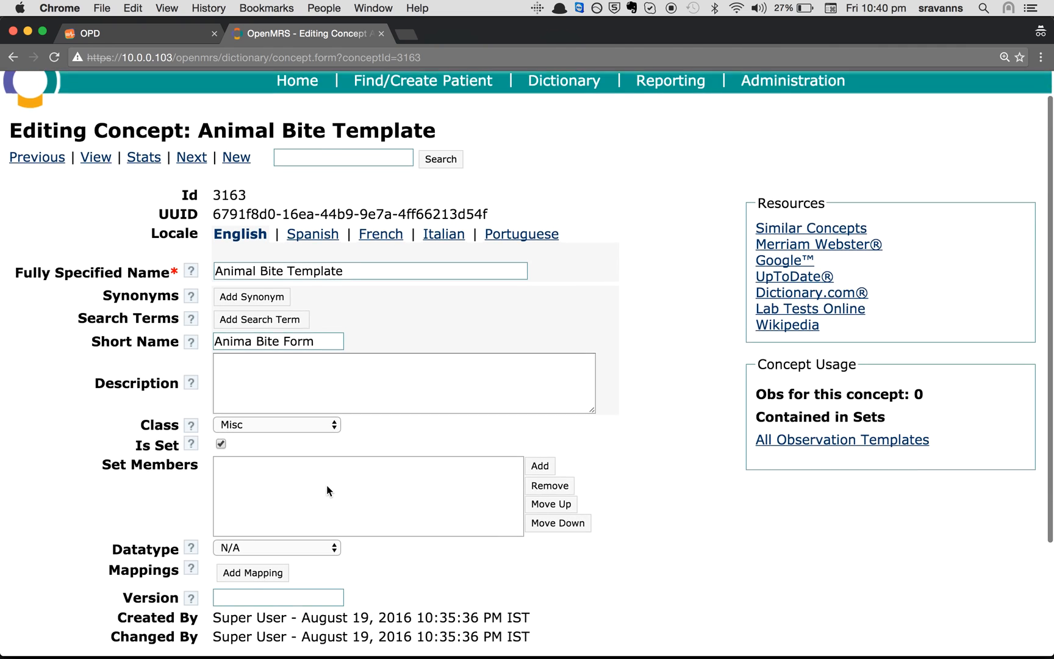
{"action": "left_click", "coordinate": [537, 433]}
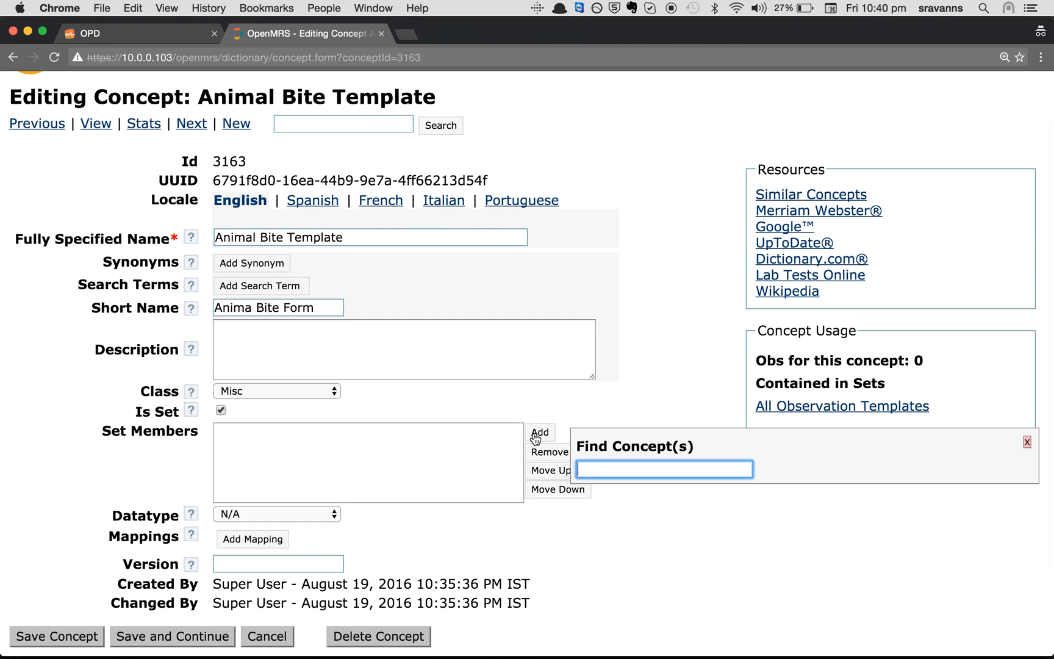
{"action": "type", "text": "Affe"}
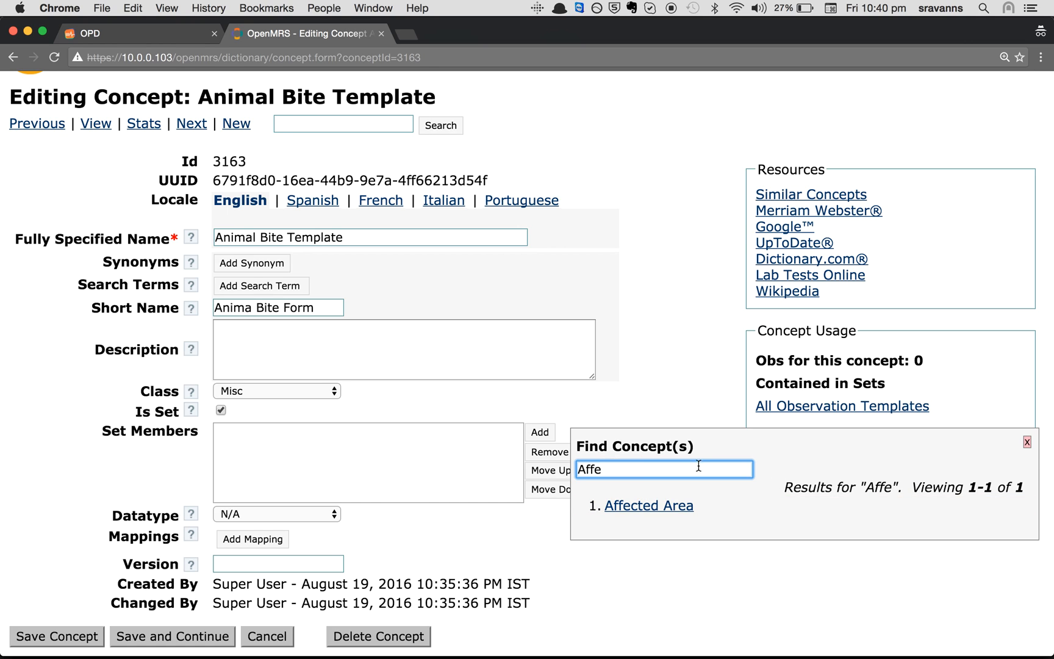
{"action": "left_click", "coordinate": [646, 511]}
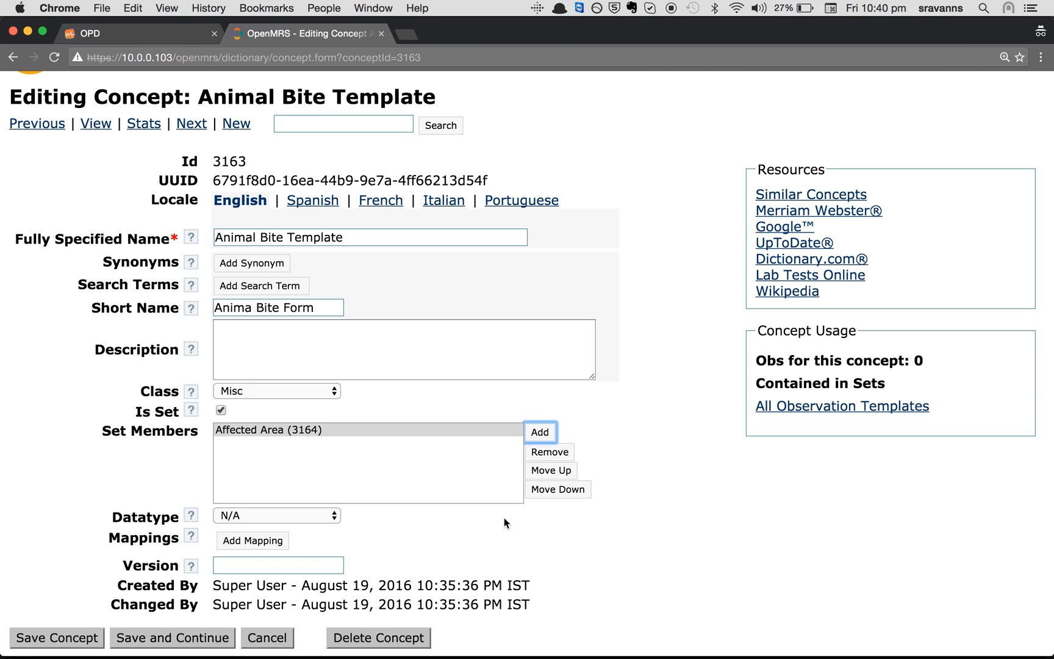
{"action": "scroll", "coordinate": [501, 518], "scroll_direction": "down", "scroll_amount": 2}
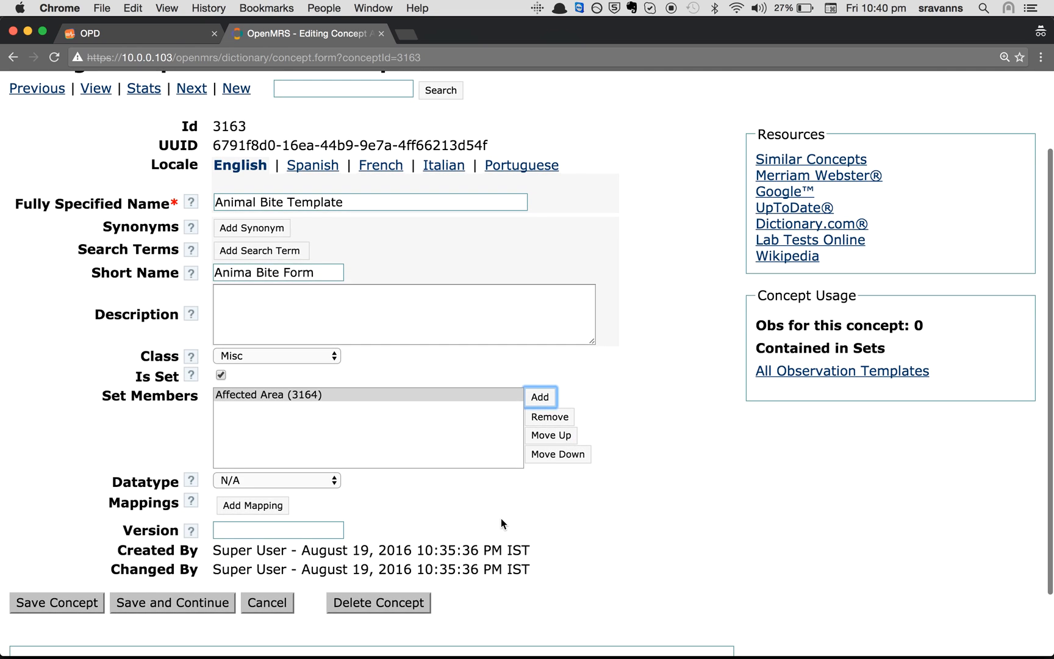
{"action": "left_click", "coordinate": [91, 604]}
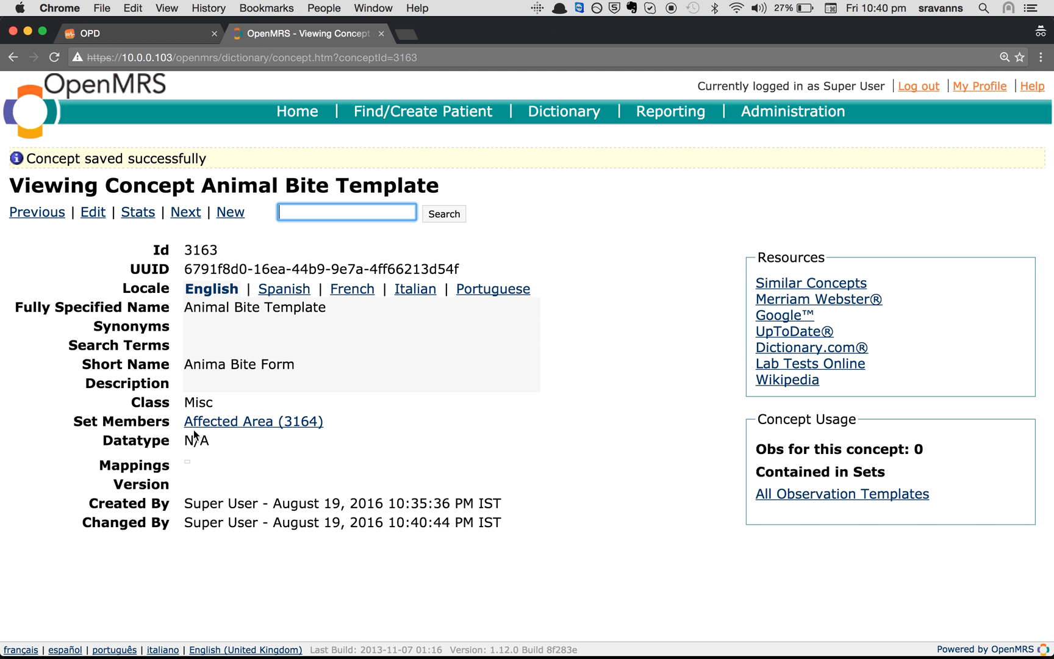
Open the Affected Area concept from the template's member link
{"action": "left_click_drag", "start_coordinate": [182, 421], "coordinate": [346, 424]}
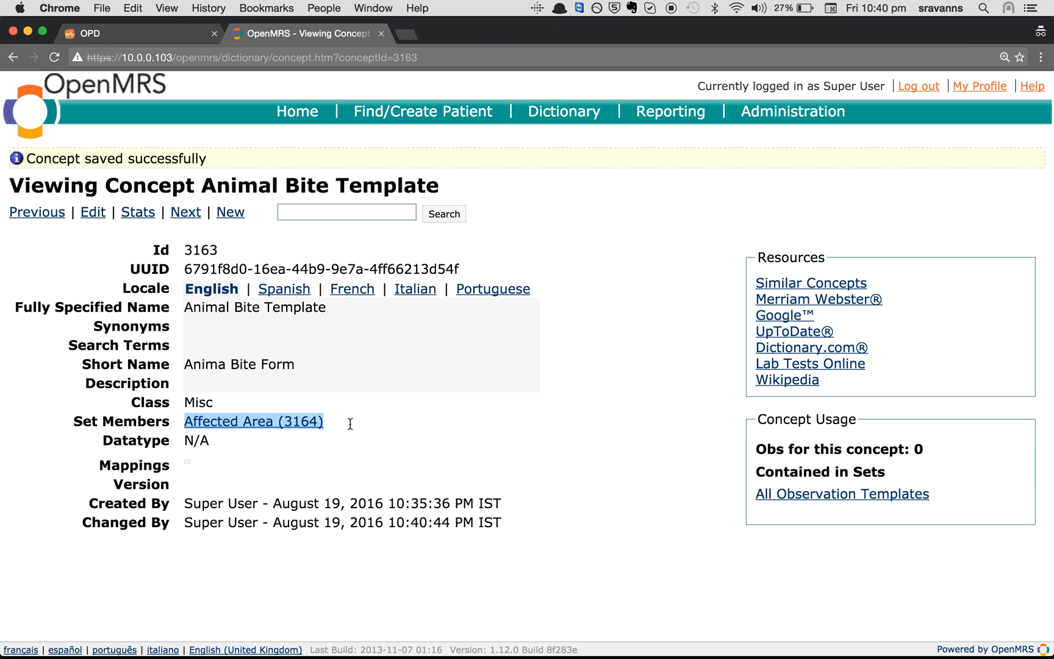
{"action": "left_click", "coordinate": [351, 424]}
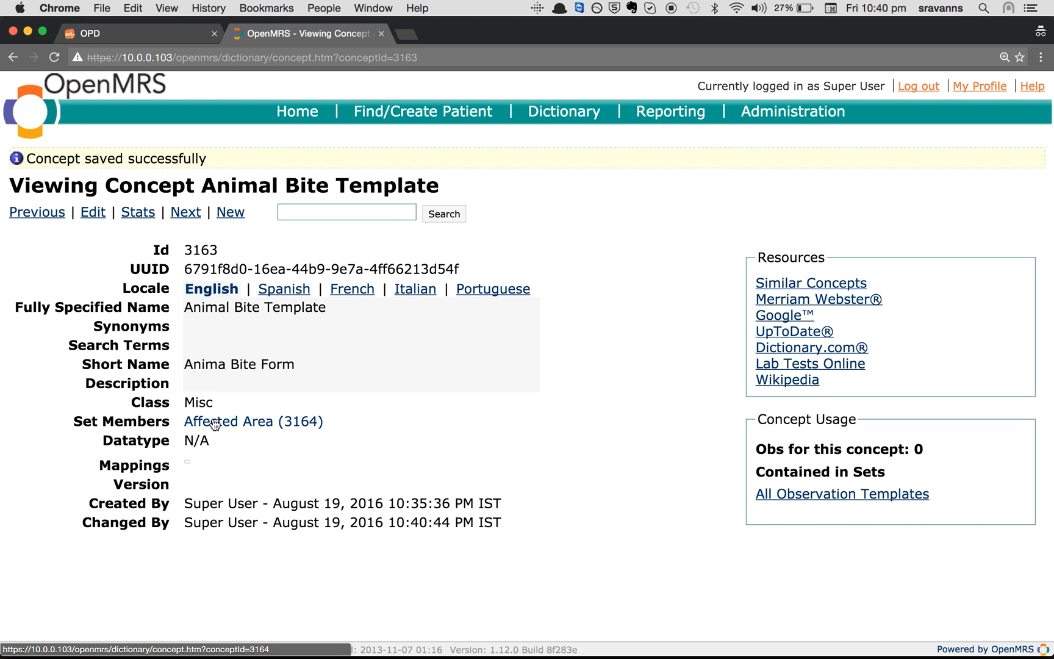
{"action": "left_click_drag", "start_coordinate": [182, 419], "coordinate": [333, 418]}
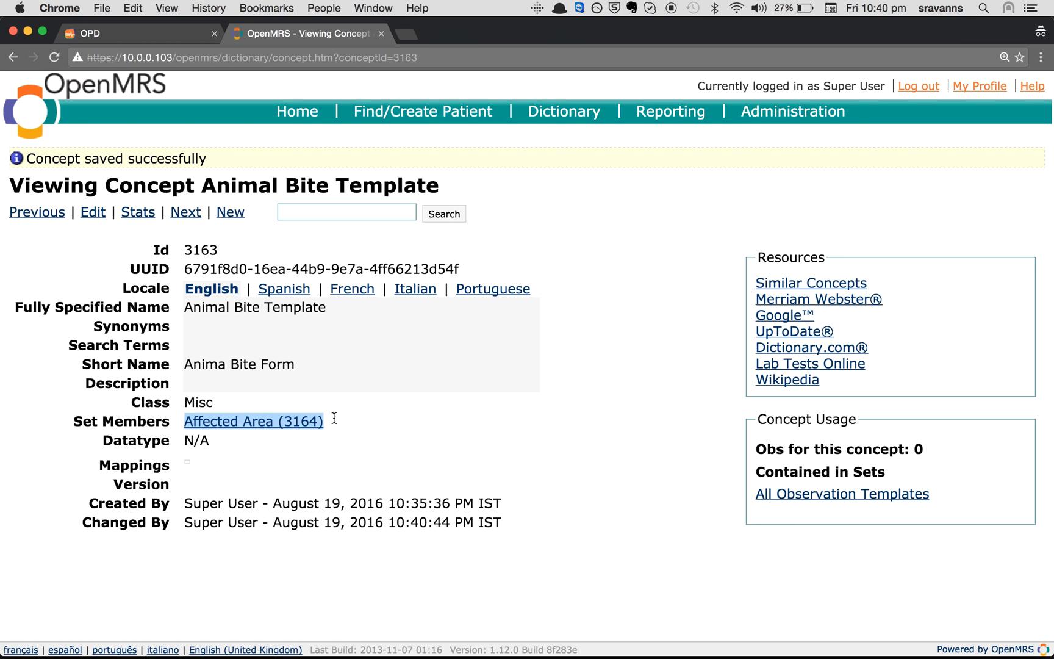
{"action": "left_click", "coordinate": [268, 420]}
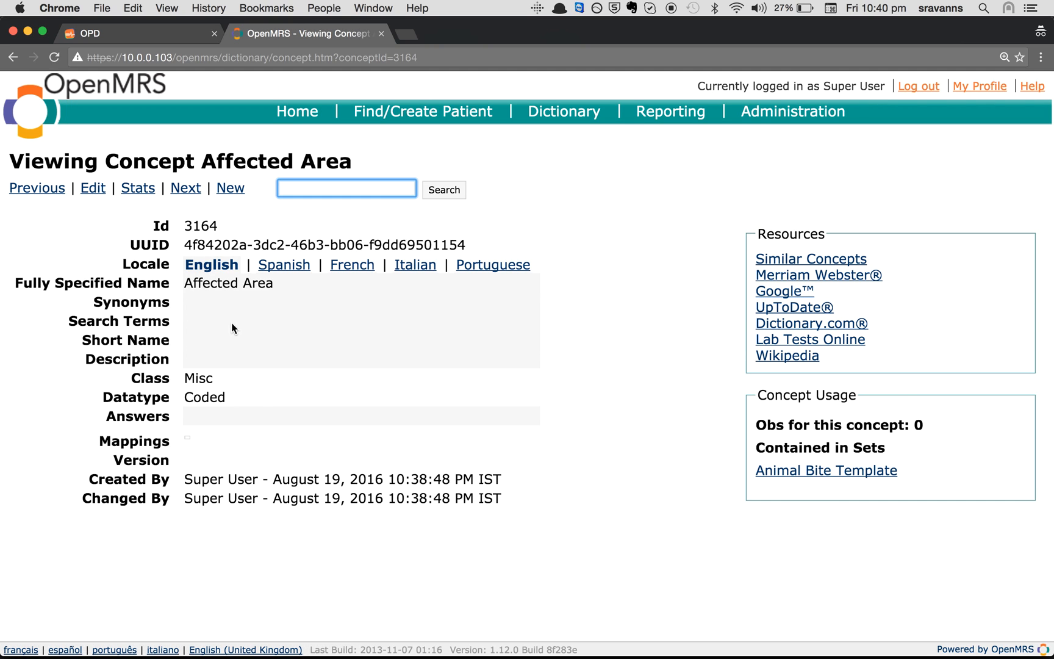
Add Right Hand and Right Leg as coded answers of Affected Area
{"action": "left_click", "coordinate": [95, 190]}
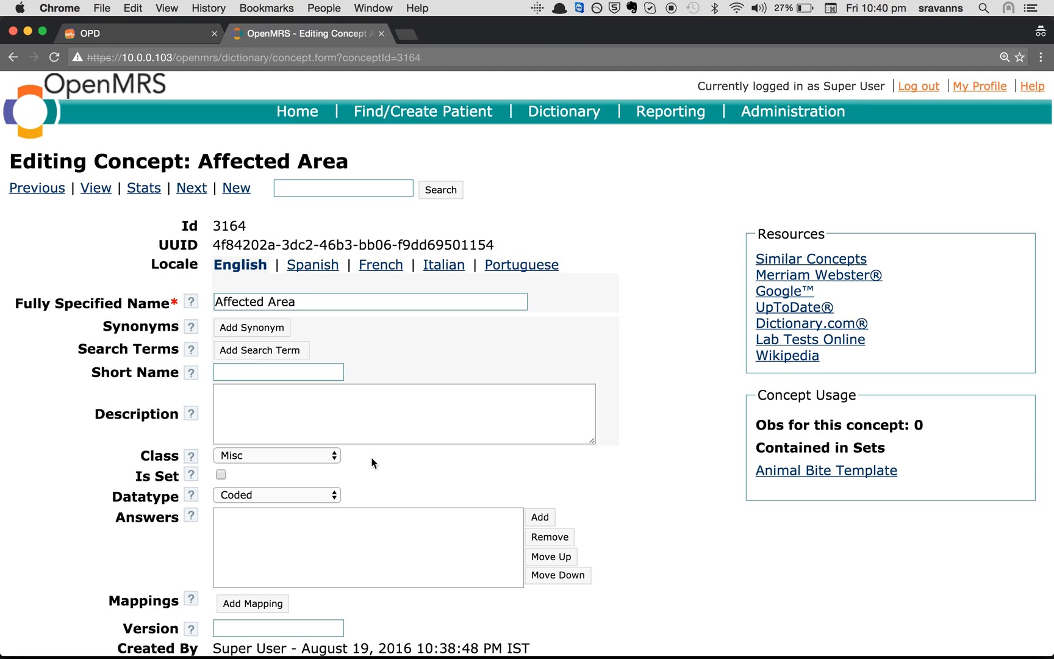
{"action": "left_click", "coordinate": [540, 517]}
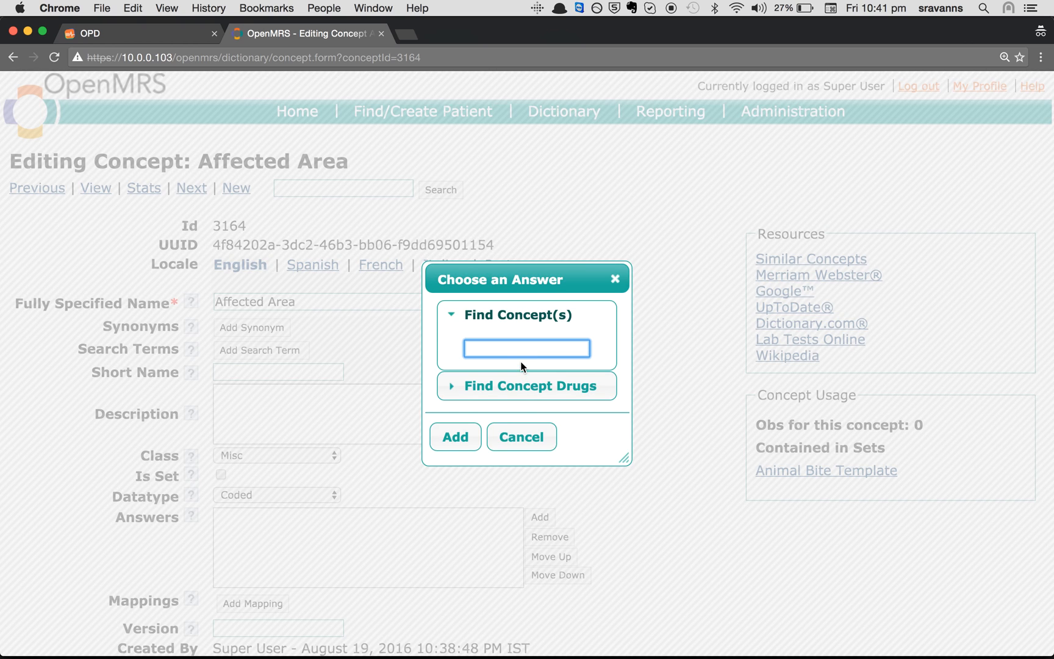
{"action": "type", "text": "Right Hand"}
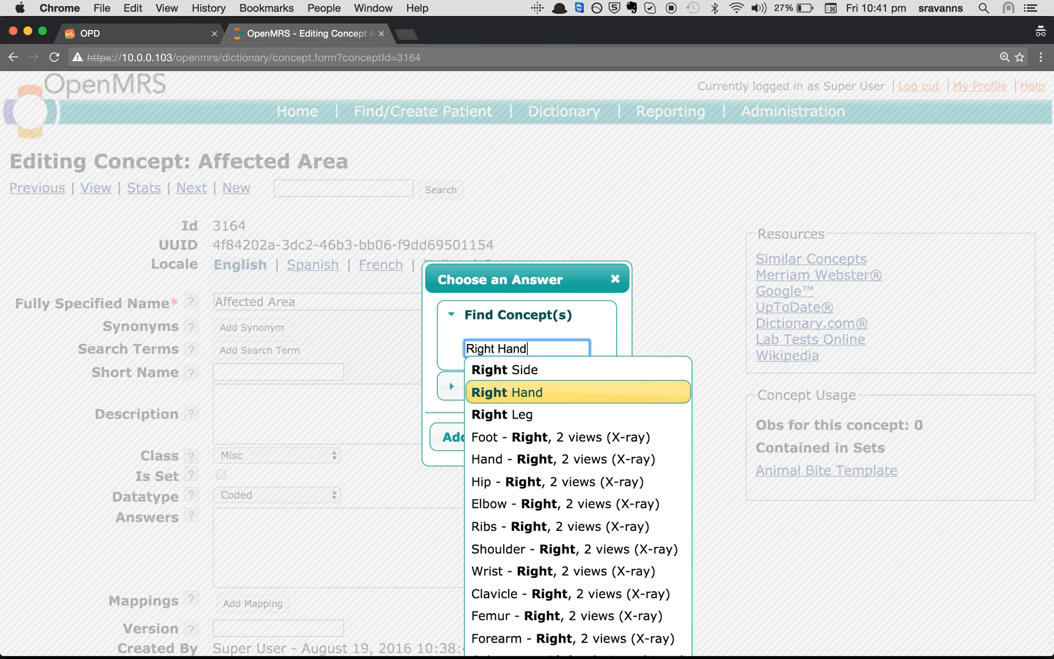
{"action": "key", "text": "Down"}
{"action": "key", "text": "Return"}
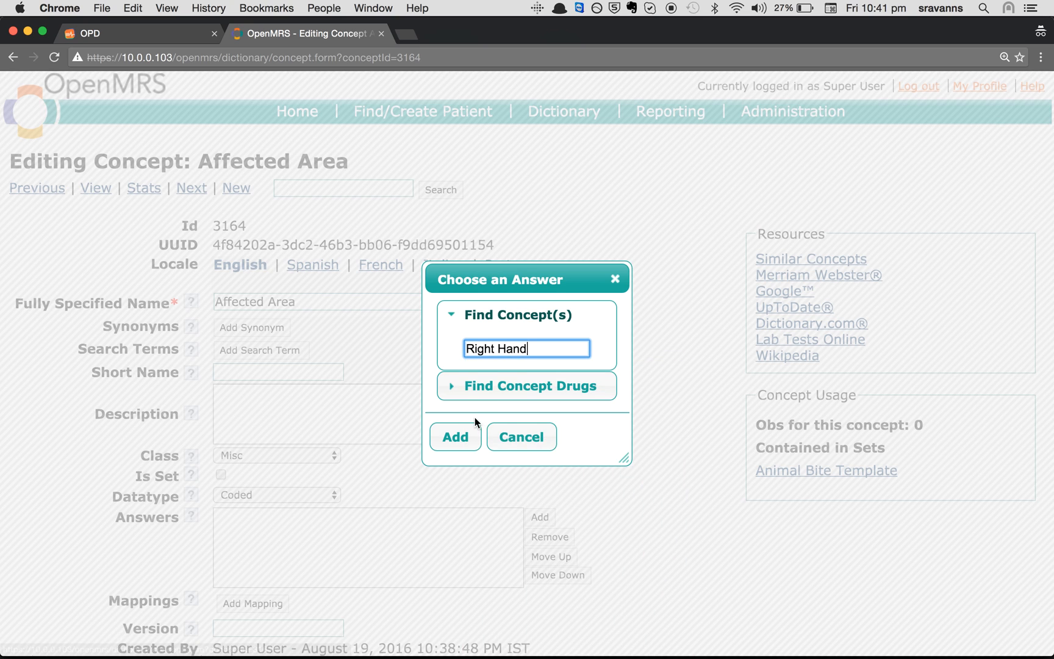
{"action": "left_click", "coordinate": [455, 437]}
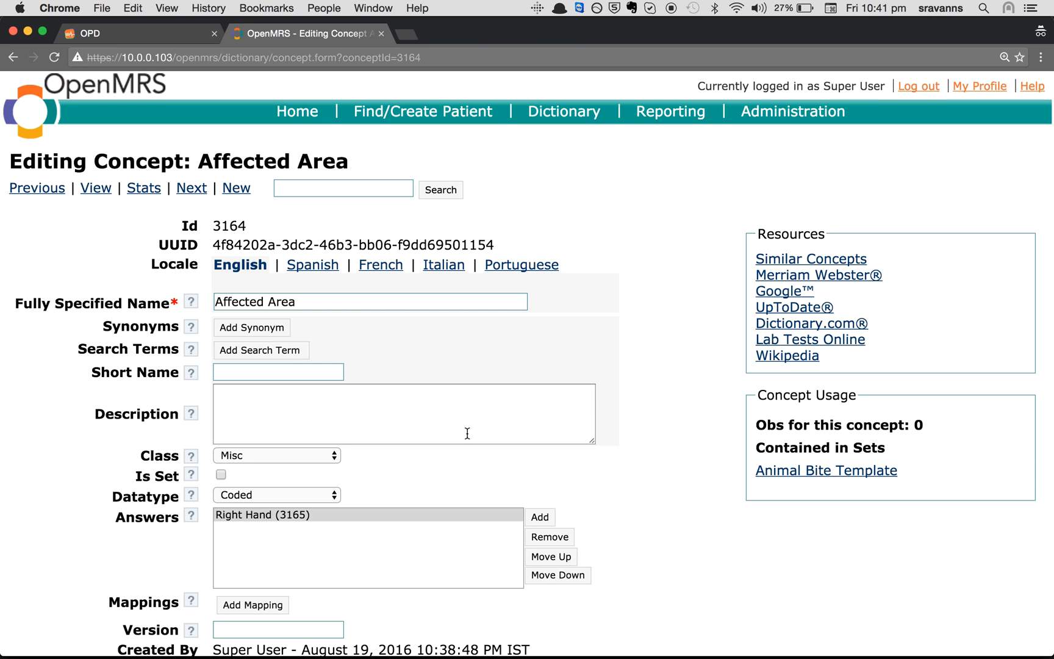
{"action": "left_click", "coordinate": [540, 518]}
{"action": "type", "text": "R"}
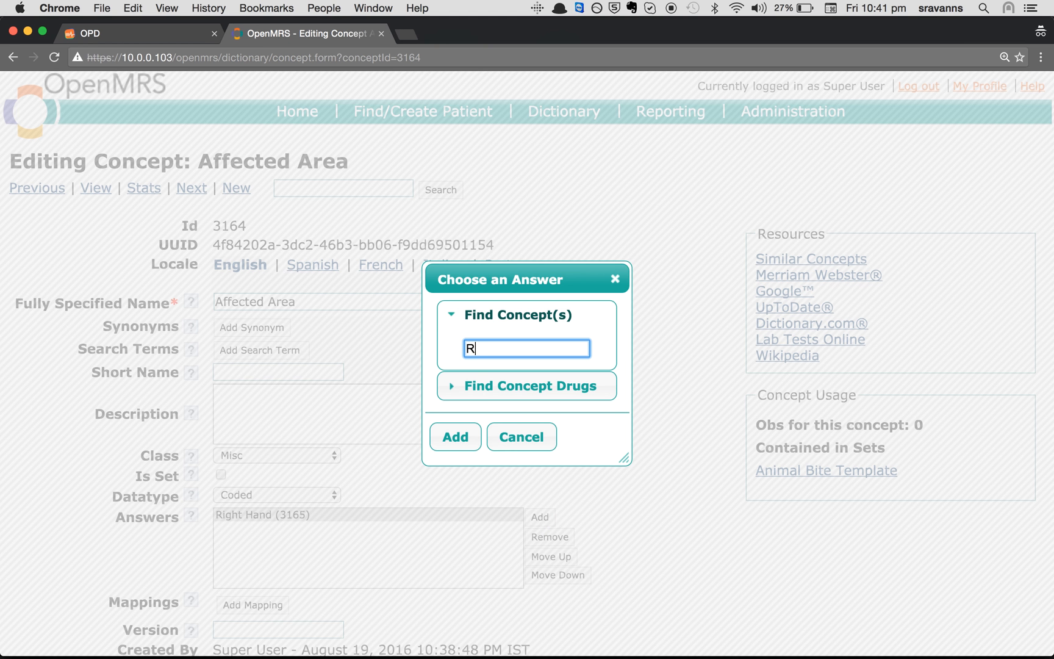
{"action": "type", "text": "ight L"}
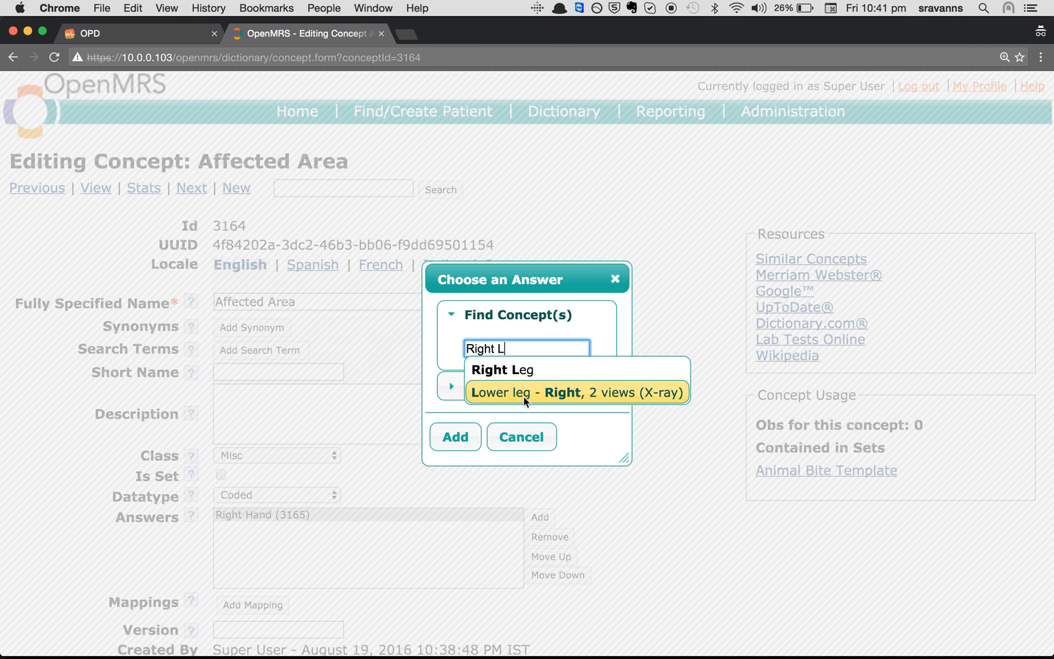
{"action": "left_click", "coordinate": [490, 370]}
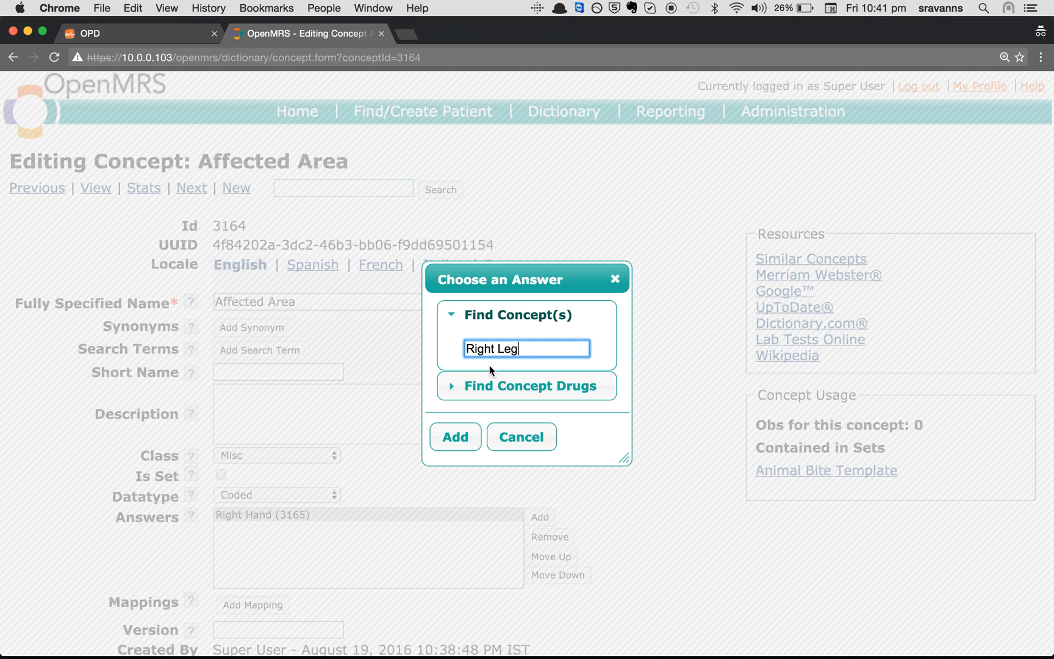
{"action": "left_click", "coordinate": [468, 447]}
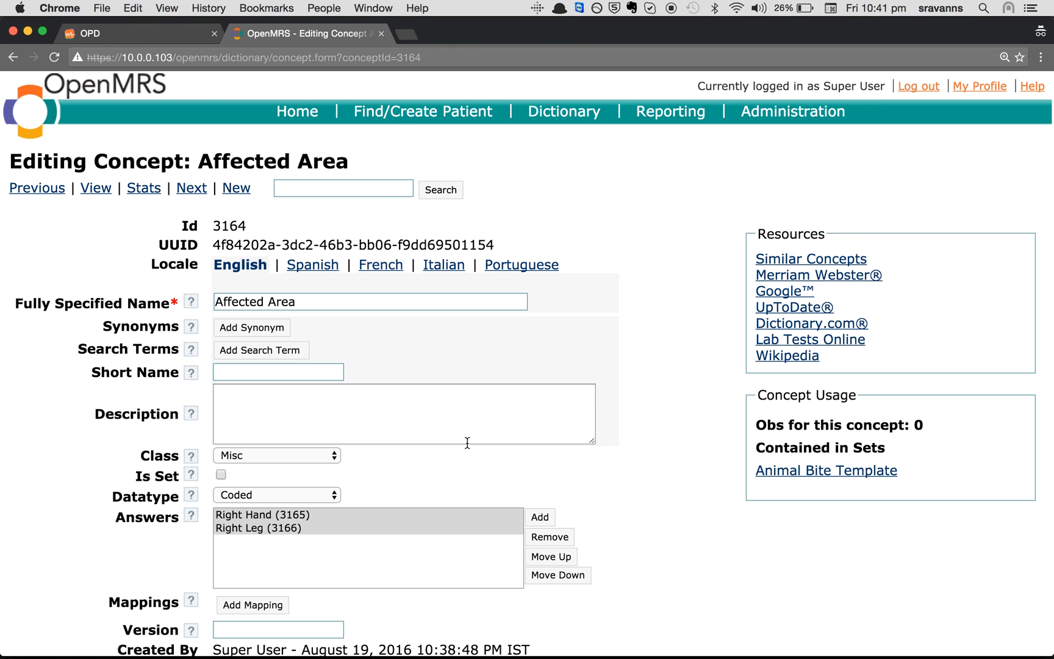
Reorder the answers so Right Hand stays listed above Right Leg
{"action": "scroll", "coordinate": [453, 451], "scroll_direction": "down", "scroll_amount": 4}
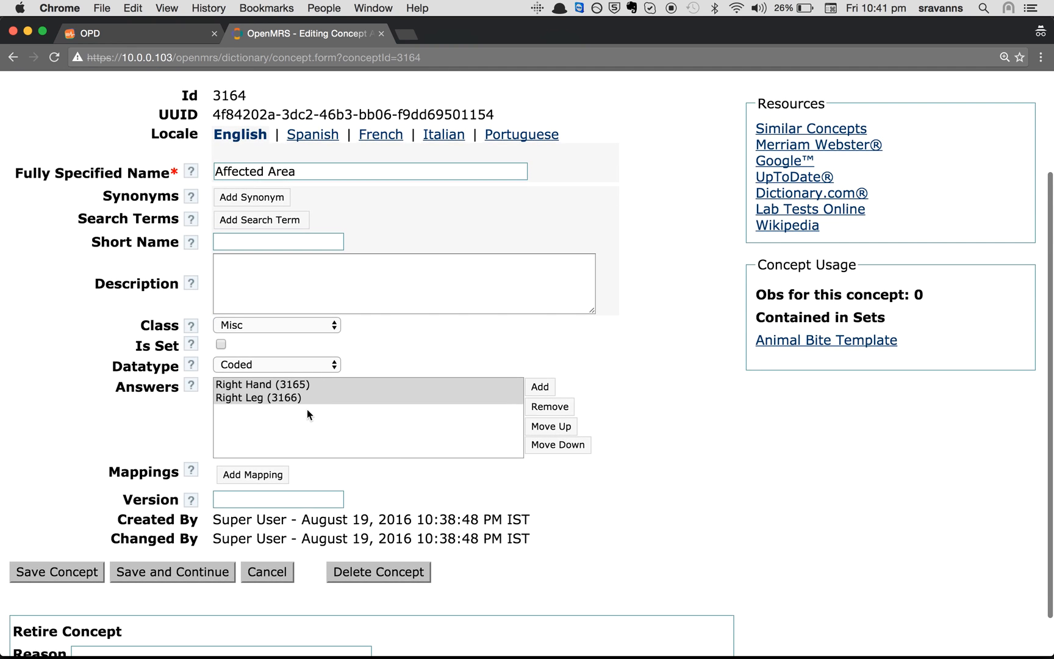
{"action": "scroll", "coordinate": [424, 330], "scroll_direction": "up", "scroll_amount": 2}
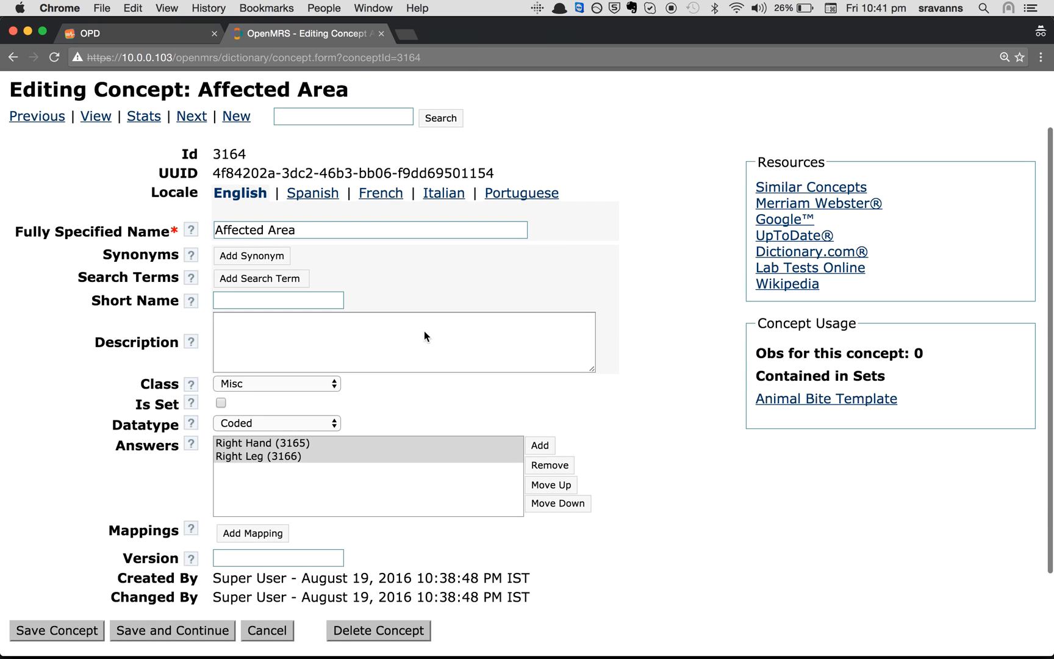
{"action": "left_click", "coordinate": [253, 452]}
{"action": "left_click", "coordinate": [269, 442]}
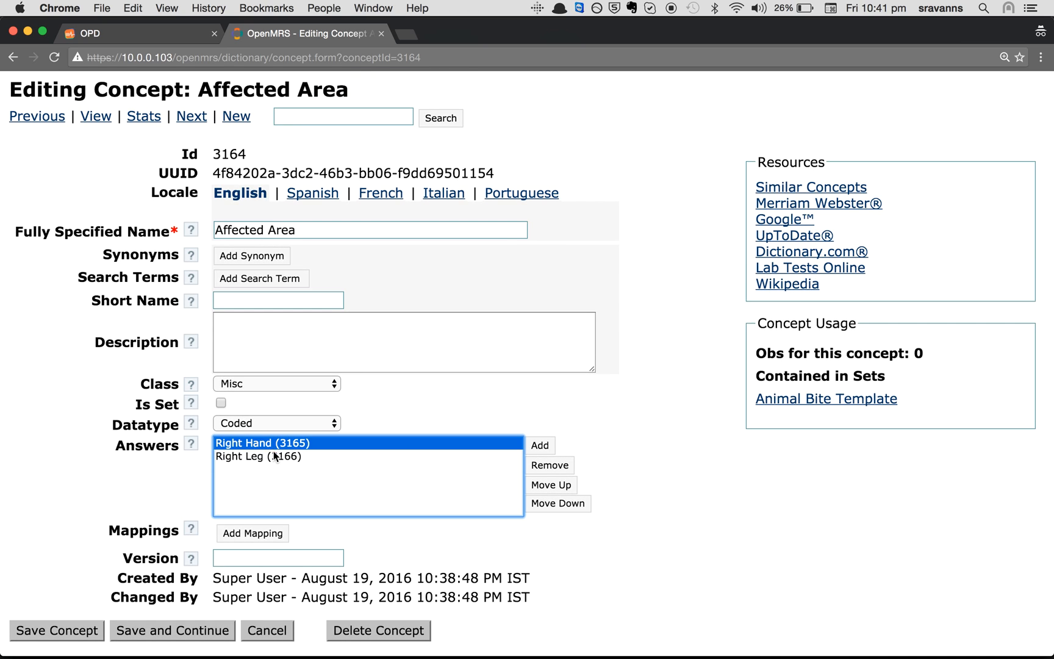
{"action": "left_click", "coordinate": [275, 456]}
{"action": "left_click", "coordinate": [275, 443]}
{"action": "left_click", "coordinate": [268, 458]}
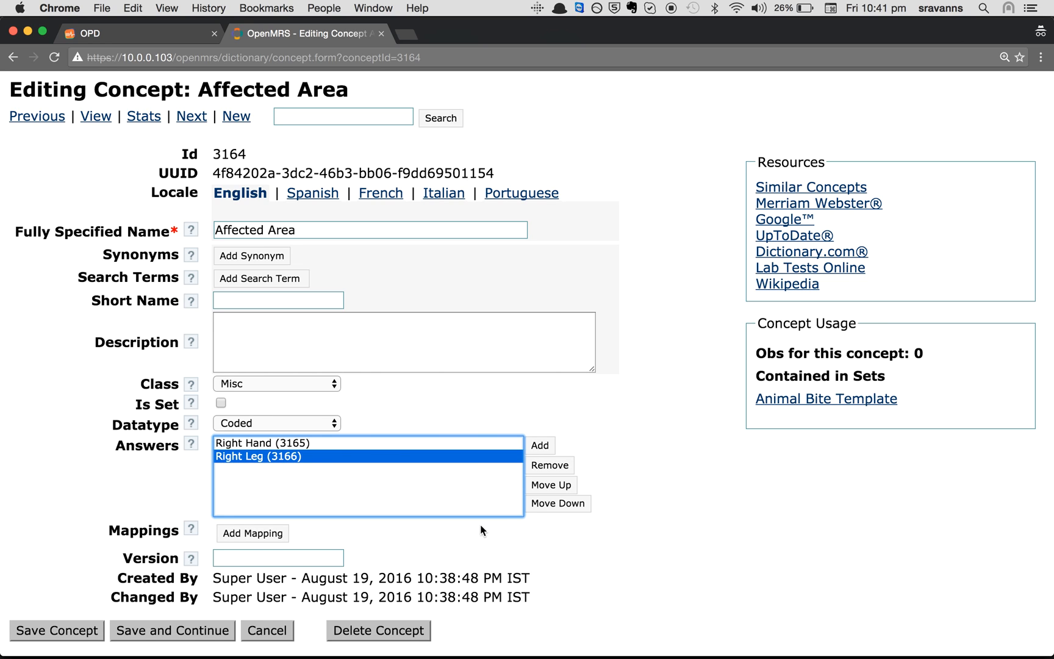
{"action": "left_click", "coordinate": [551, 487]}
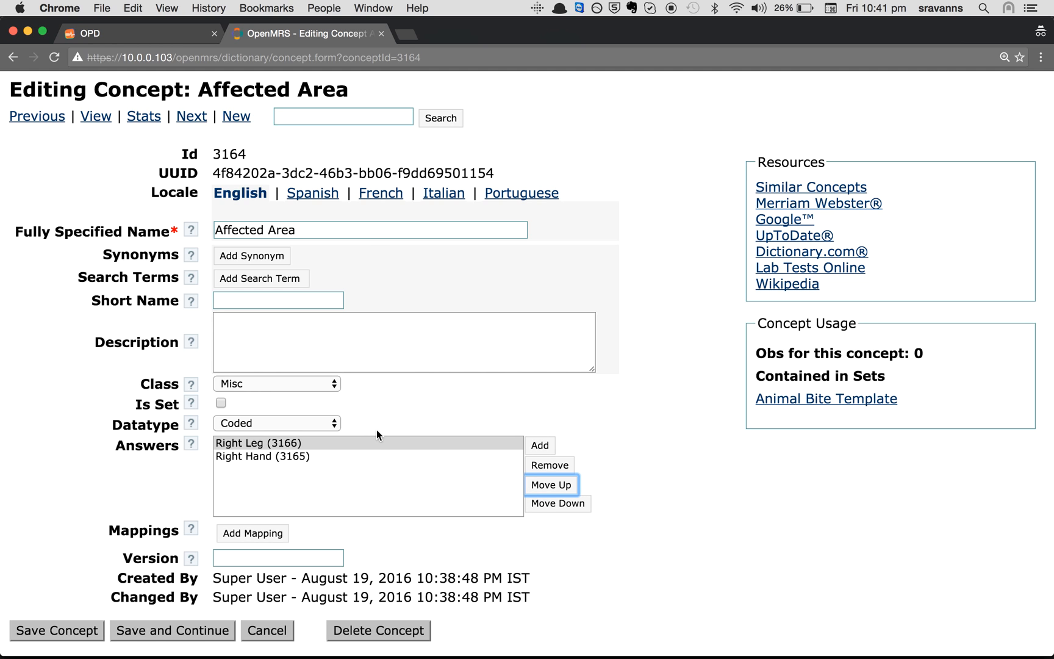
{"action": "left_click", "coordinate": [563, 515]}
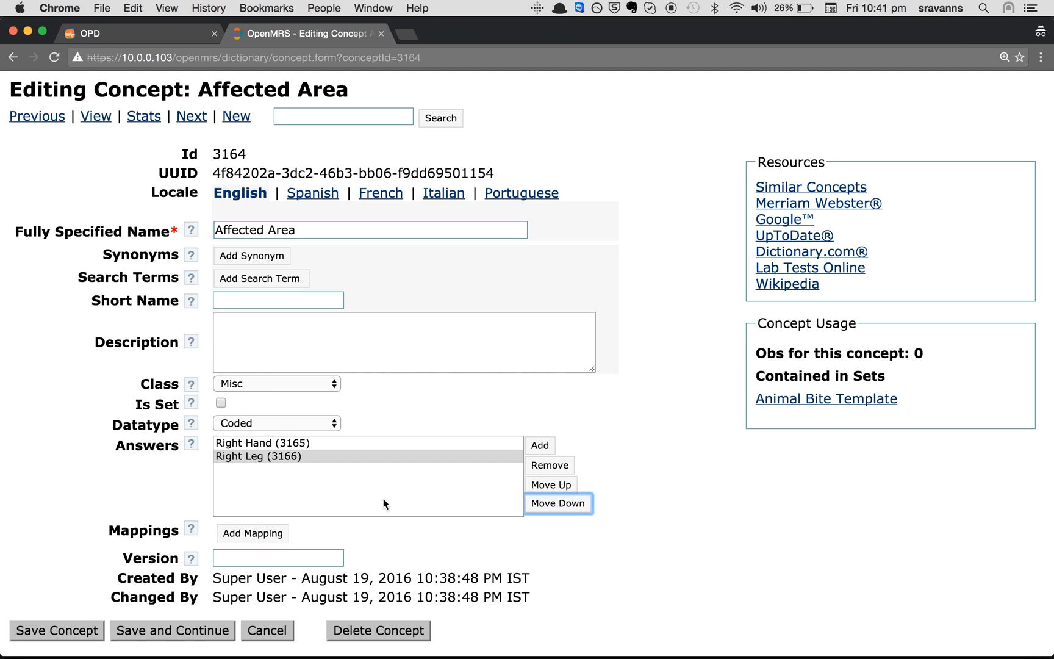
{"action": "scroll", "coordinate": [383, 498], "scroll_direction": "down", "scroll_amount": 3}
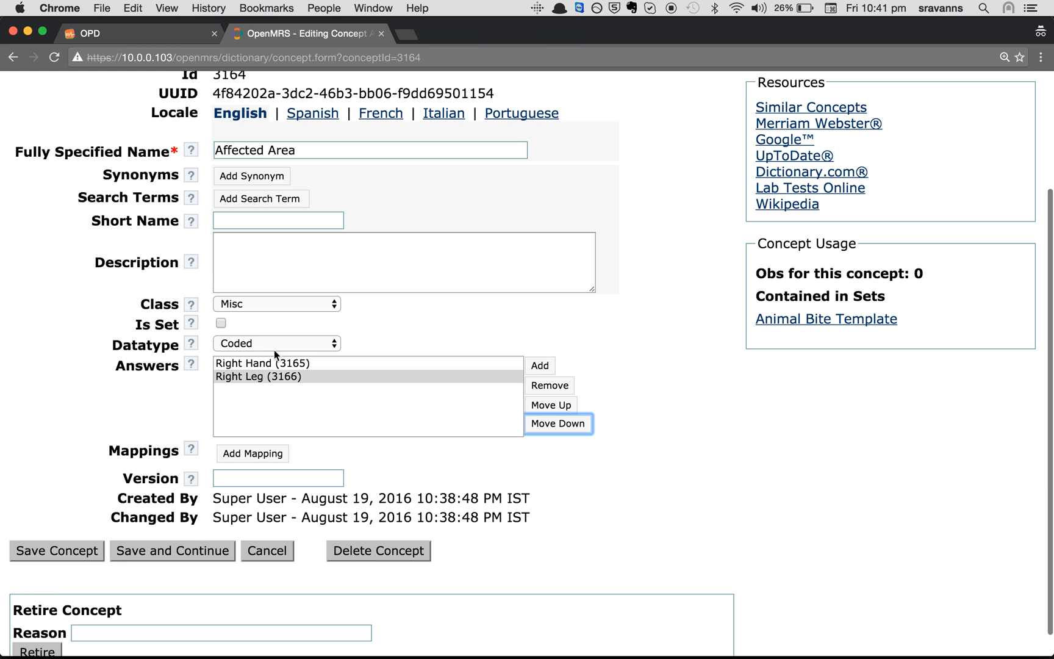
Save Affected Area and review its name and Animal Bite Template set on the saved page
{"action": "left_click", "coordinate": [80, 553]}
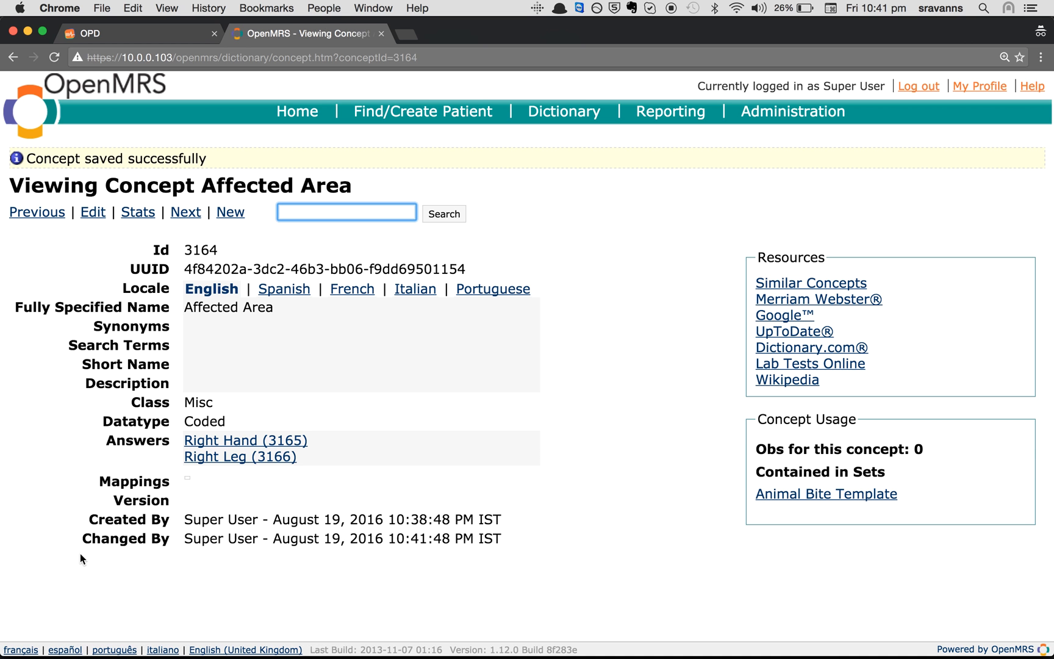
{"action": "left_click_drag", "start_coordinate": [186, 307], "coordinate": [274, 307]}
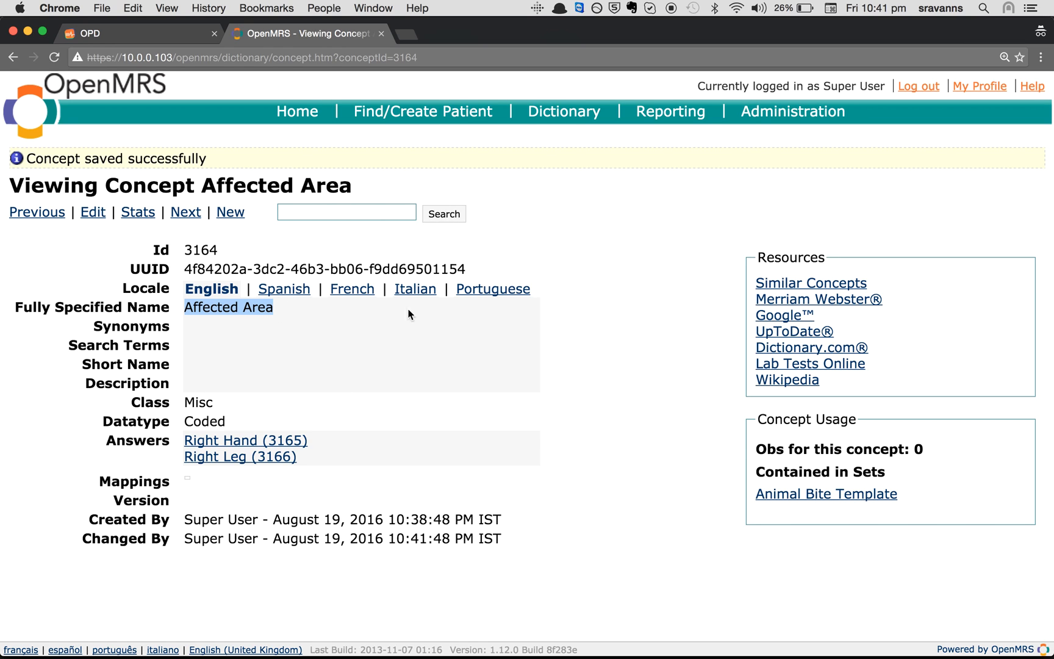
{"action": "left_click_drag", "start_coordinate": [755, 488], "coordinate": [905, 486]}
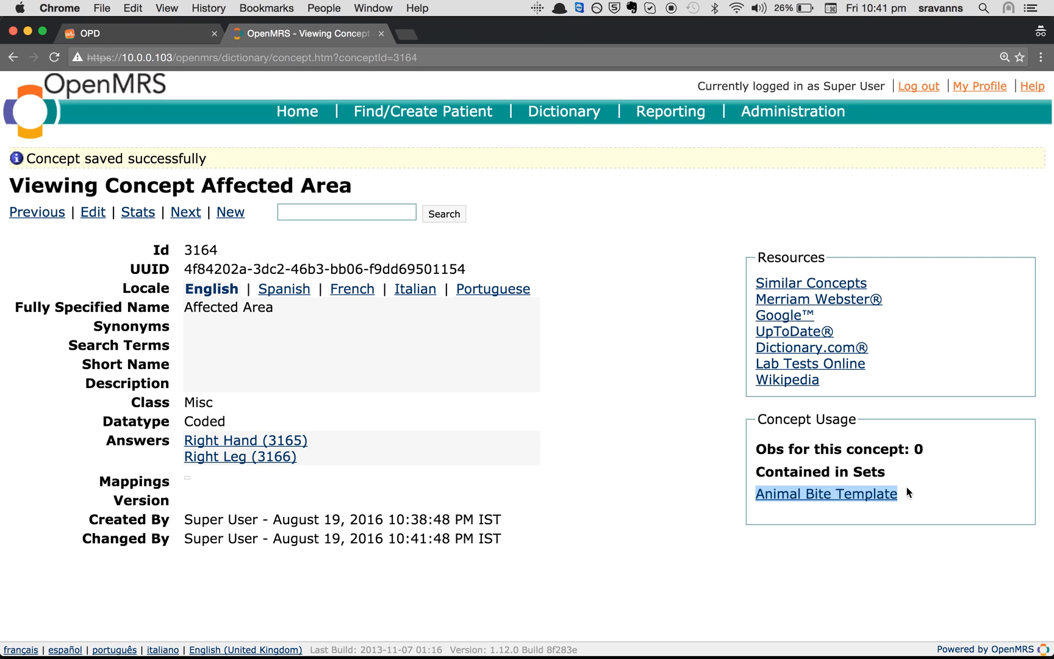
{"action": "left_click", "coordinate": [319, 375]}
{"action": "left_click_drag", "start_coordinate": [280, 307], "coordinate": [174, 302]}
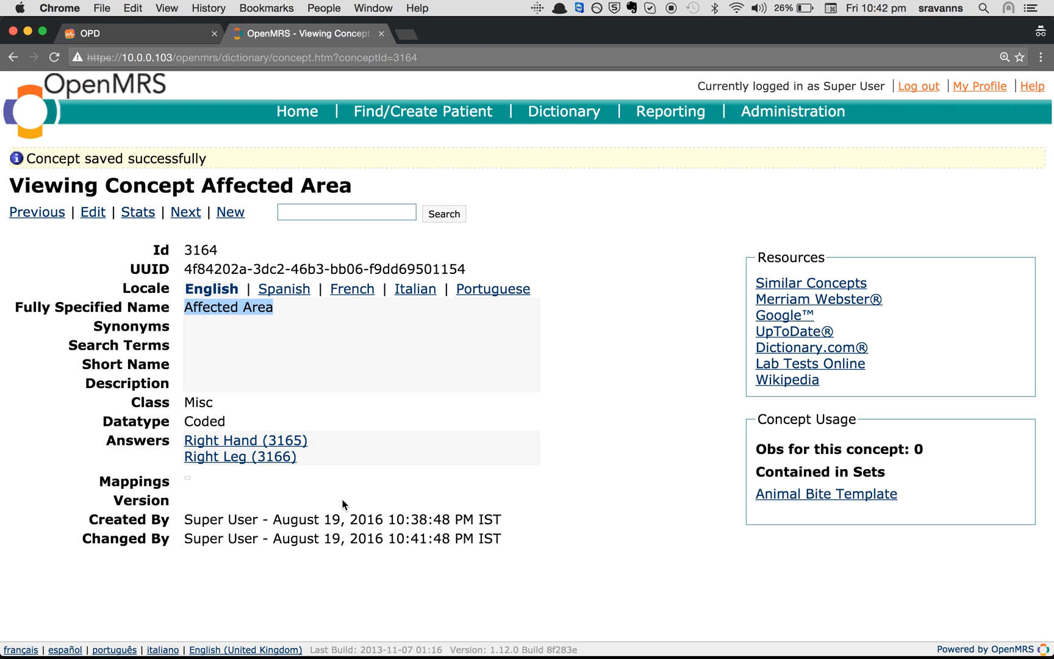
{"action": "left_click", "coordinate": [169, 39]}
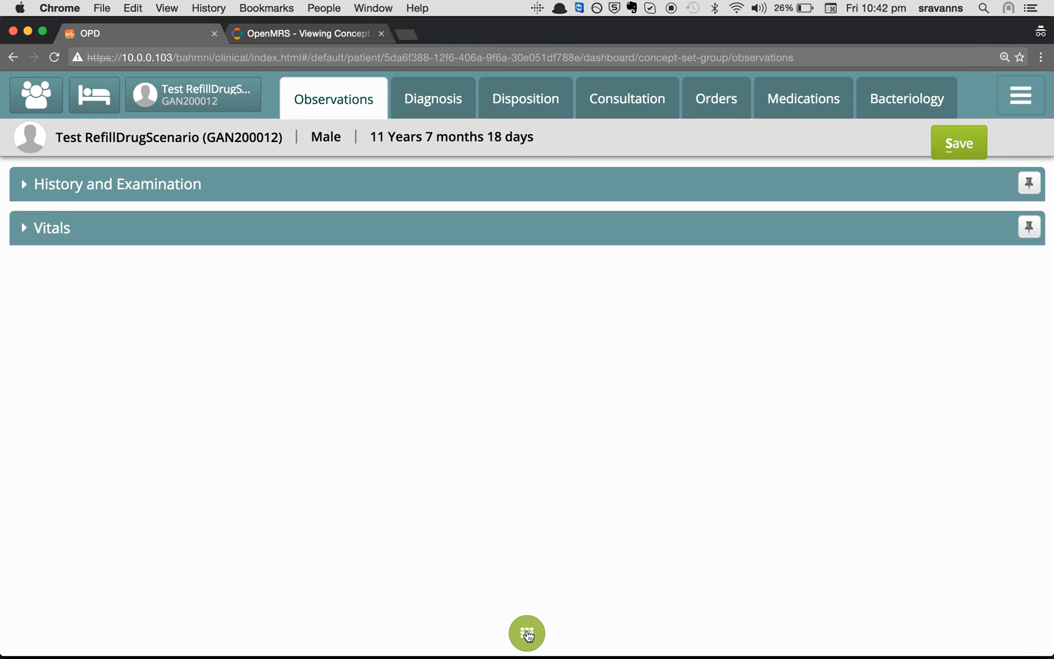
Add the Anima Bite Form to the patient's OPD observations
{"action": "left_click", "coordinate": [527, 633]}
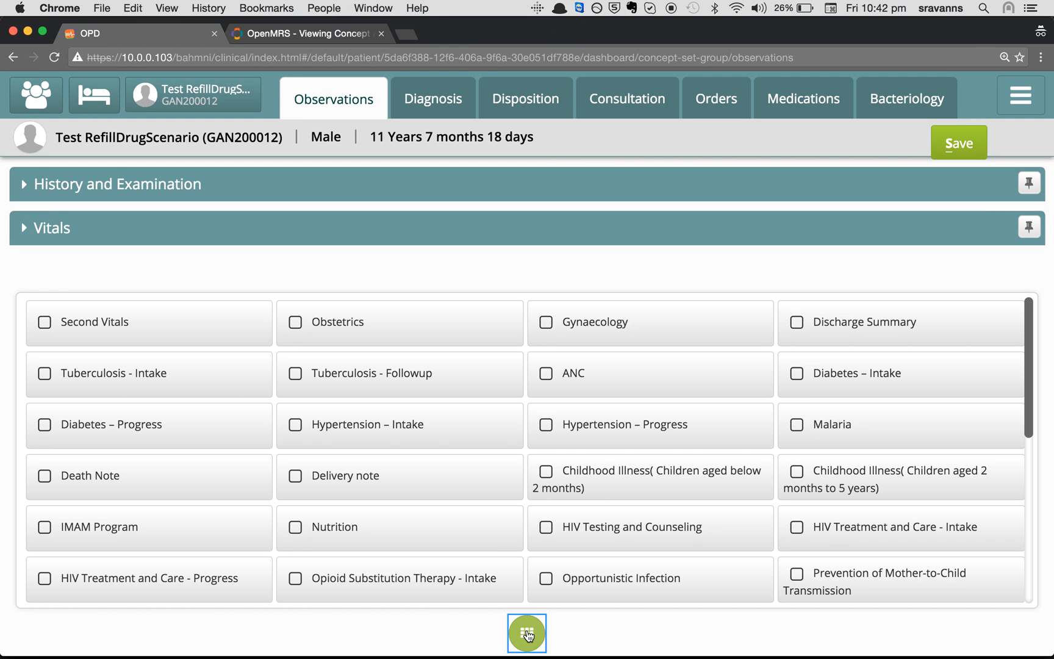
{"action": "scroll", "coordinate": [466, 502], "scroll_direction": "down", "scroll_amount": 10}
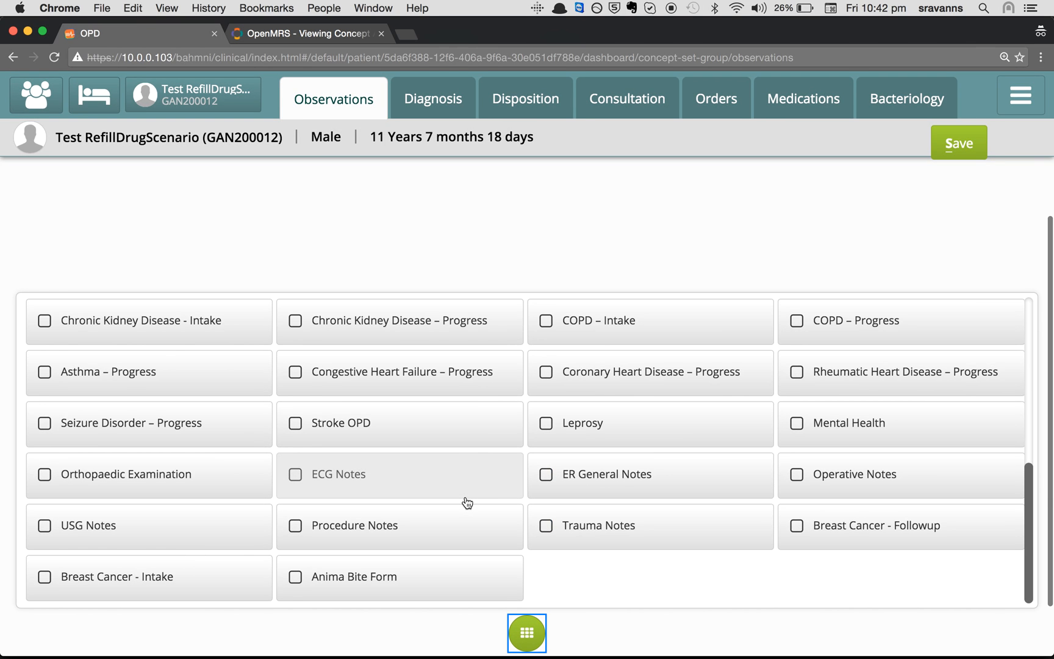
{"action": "left_click", "coordinate": [386, 574]}
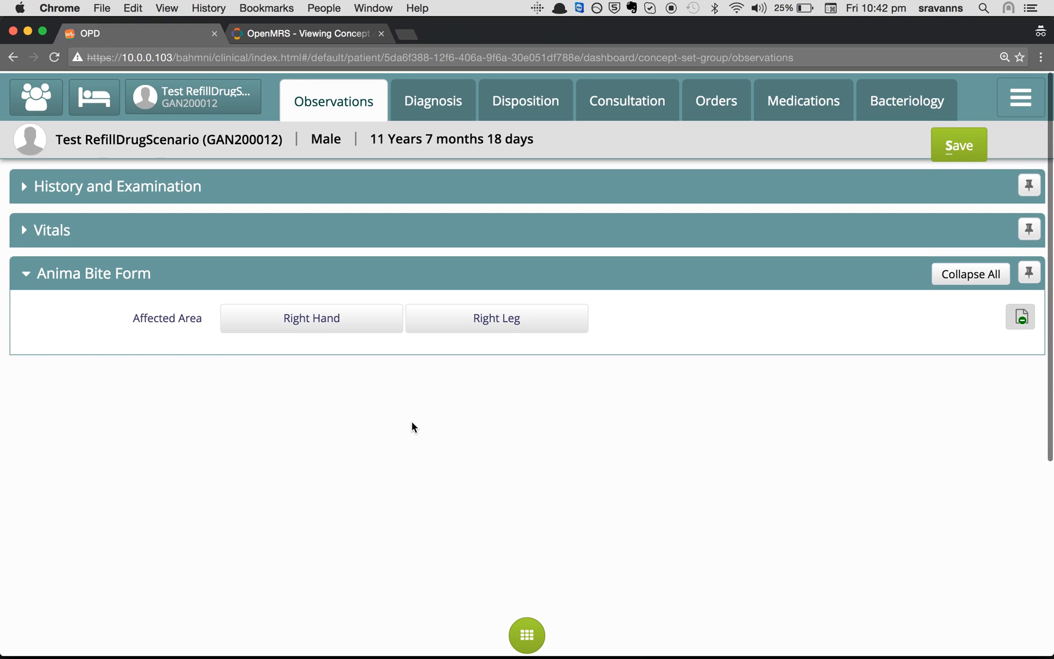
Try the Right Hand and Right Leg choices under Affected Area, leaving neither selected
{"action": "left_click_drag", "start_coordinate": [125, 312], "coordinate": [208, 322]}
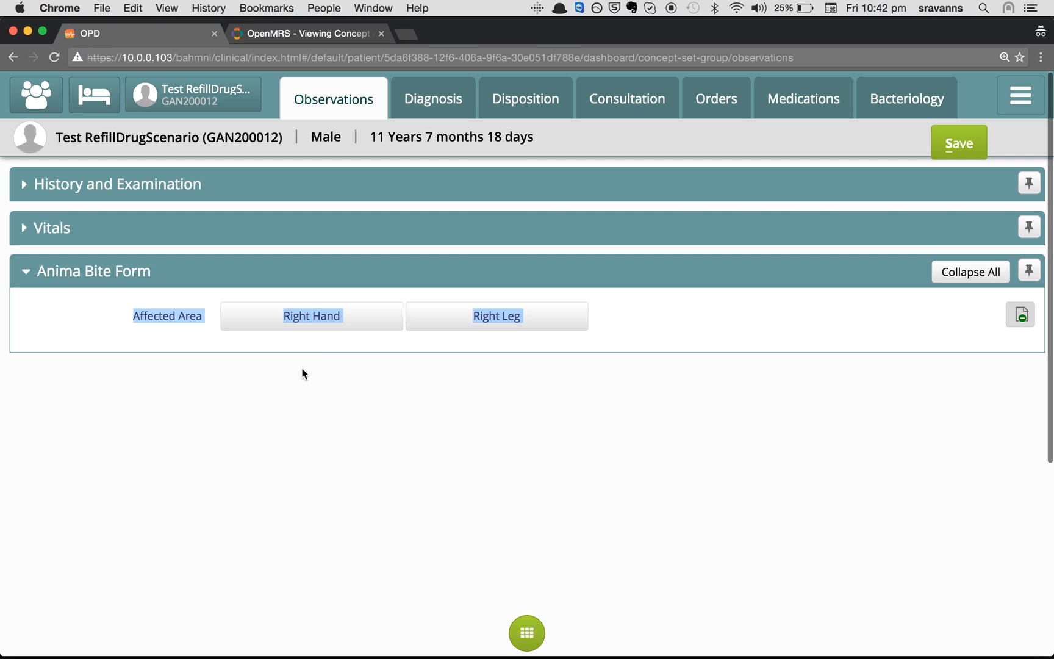
{"action": "left_click", "coordinate": [355, 329]}
{"action": "left_click", "coordinate": [472, 321]}
{"action": "left_click", "coordinate": [360, 320]}
{"action": "left_click", "coordinate": [313, 329]}
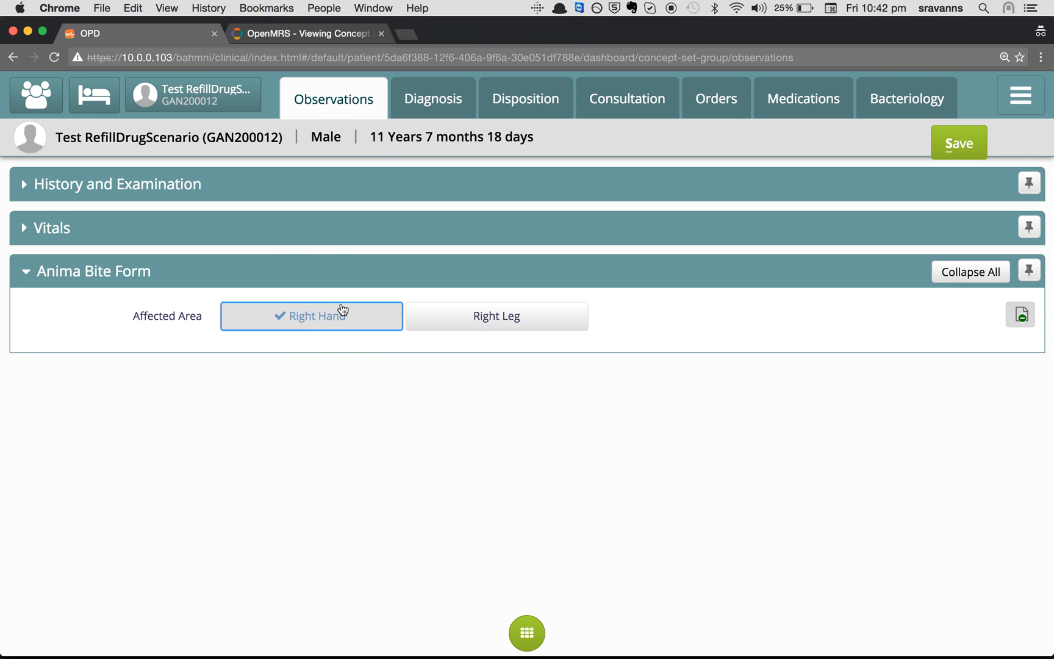
{"action": "left_click", "coordinate": [277, 385]}
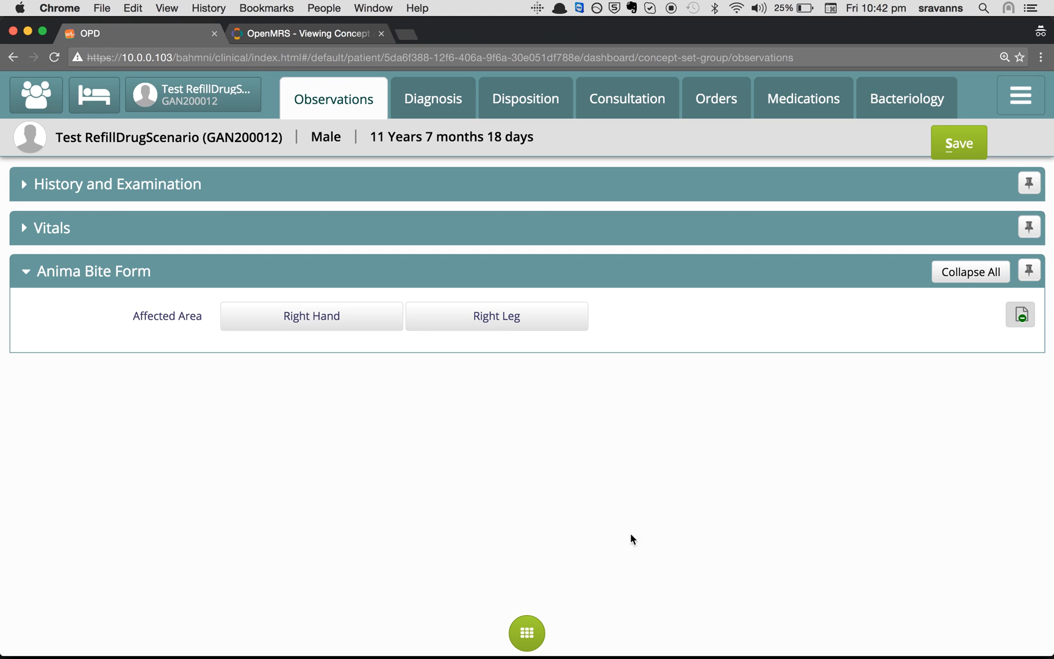
Find the 'Name of the Animal' agenda item in Evernote, then return to the Affected Area concept page
{"action": "left_click", "coordinate": [653, 638]}
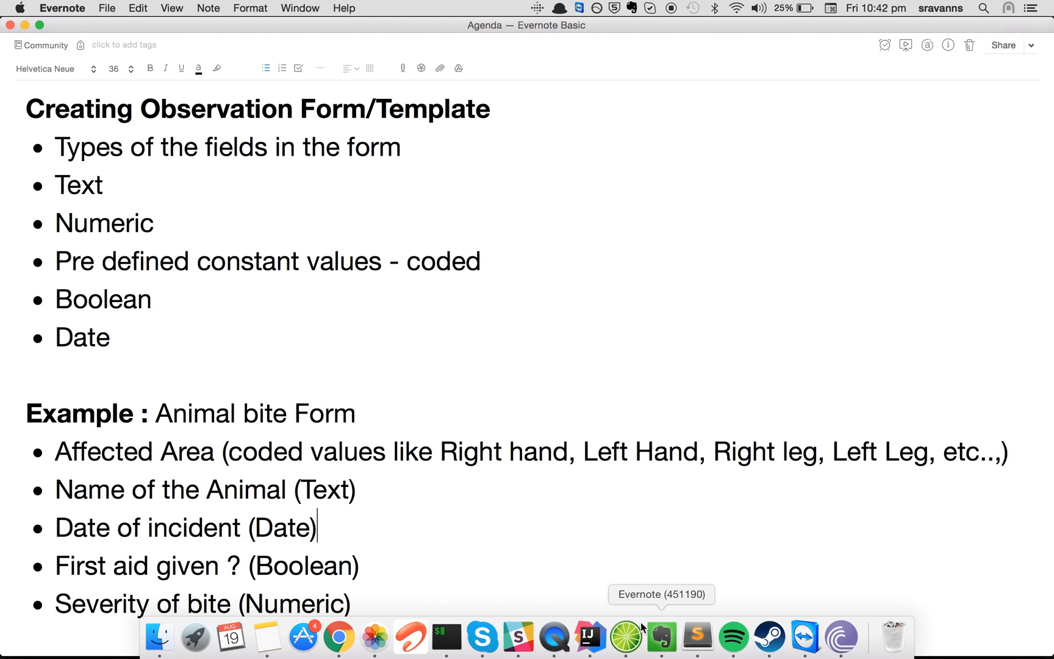
{"action": "scroll", "coordinate": [405, 500], "scroll_direction": "down", "scroll_amount": 1}
{"action": "left_click_drag", "start_coordinate": [55, 479], "coordinate": [286, 492]}
{"action": "key", "text": "super+c"}
{"action": "key", "text": "super+Tab"}
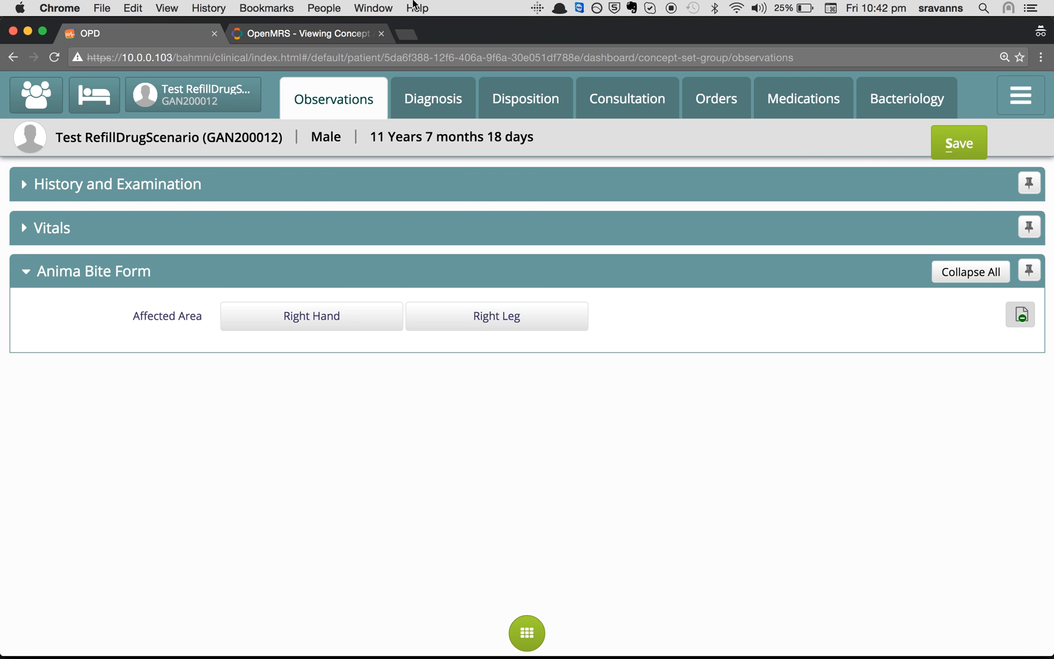
{"action": "left_click", "coordinate": [284, 30]}
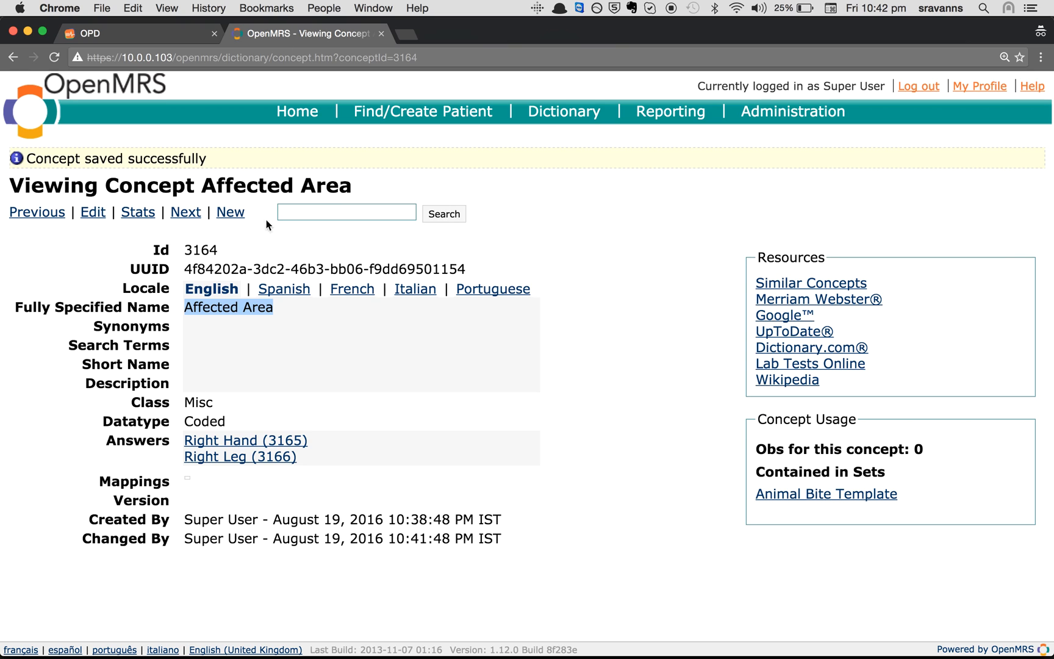
Create the concept 'Name of the Animal' with class Misc and datatype Text, saved as Id 3167
{"action": "left_click", "coordinate": [238, 213]}
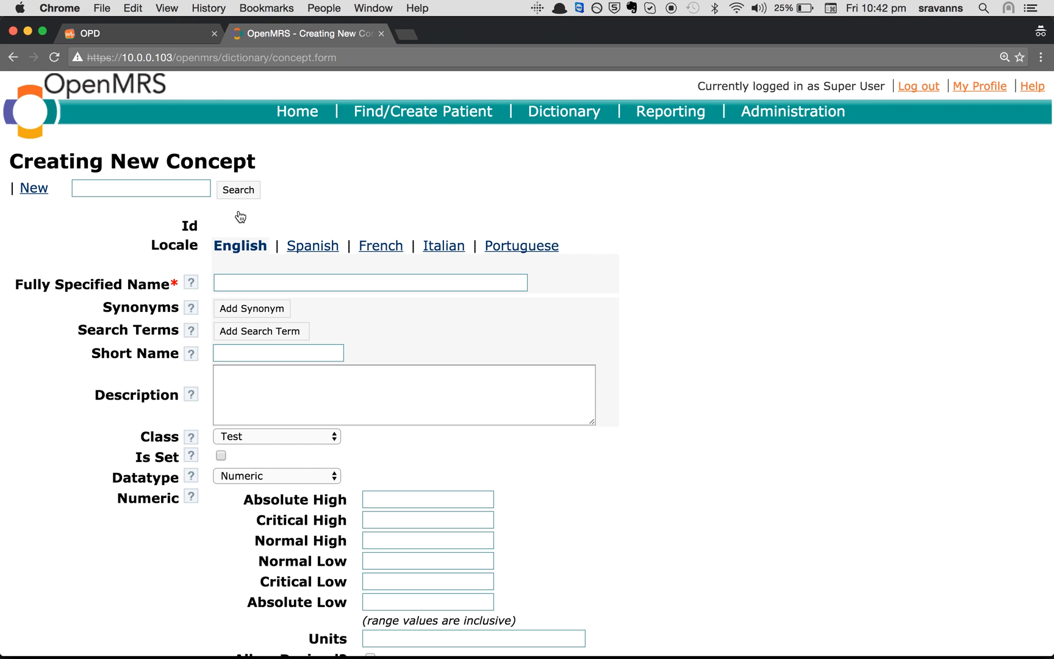
{"action": "left_click", "coordinate": [255, 282]}
{"action": "key", "text": "super+v"}
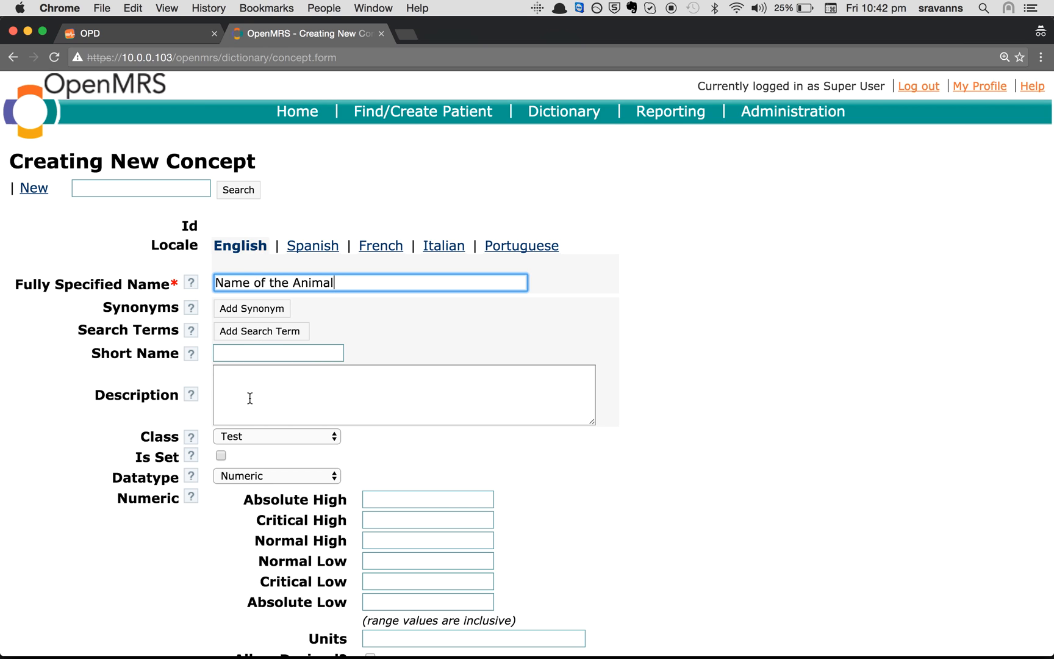
{"action": "left_click", "coordinate": [252, 435]}
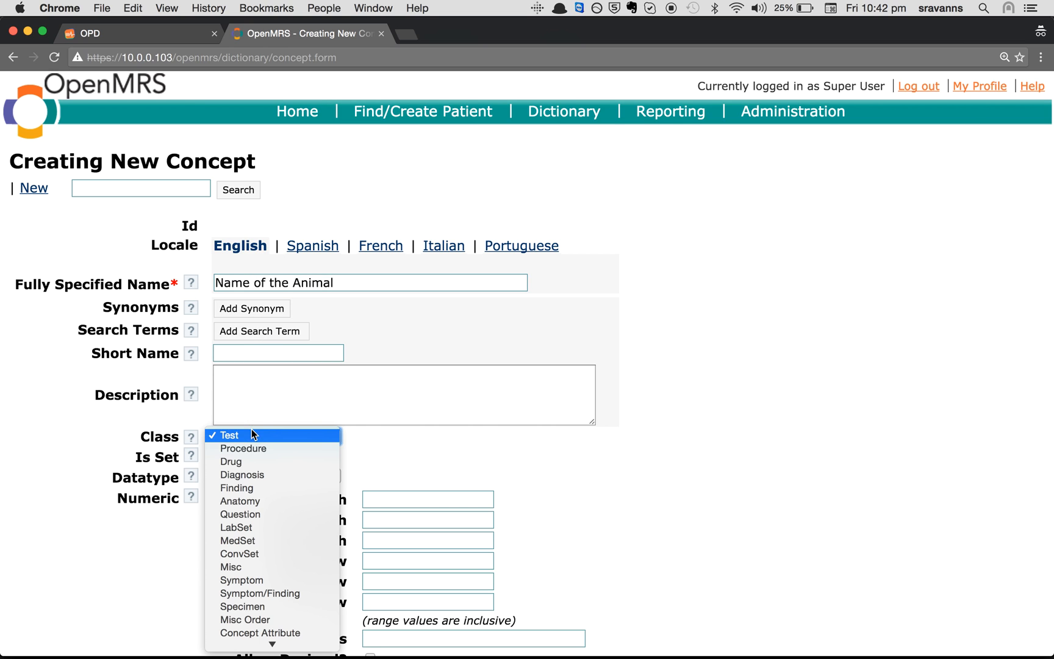
{"action": "left_click", "coordinate": [245, 566]}
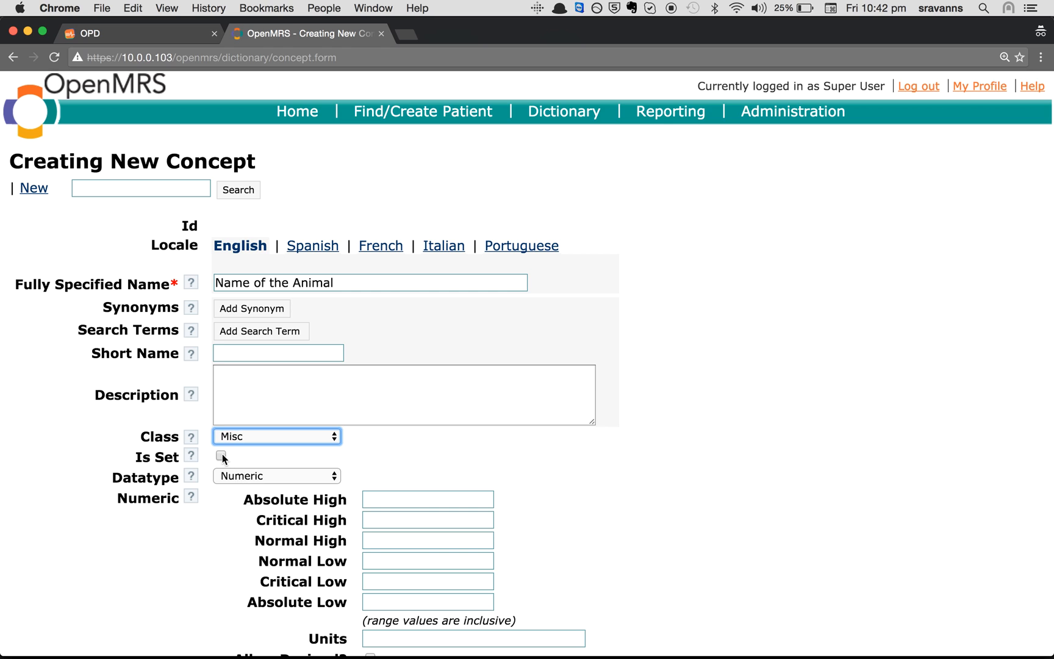
{"action": "left_click", "coordinate": [227, 477]}
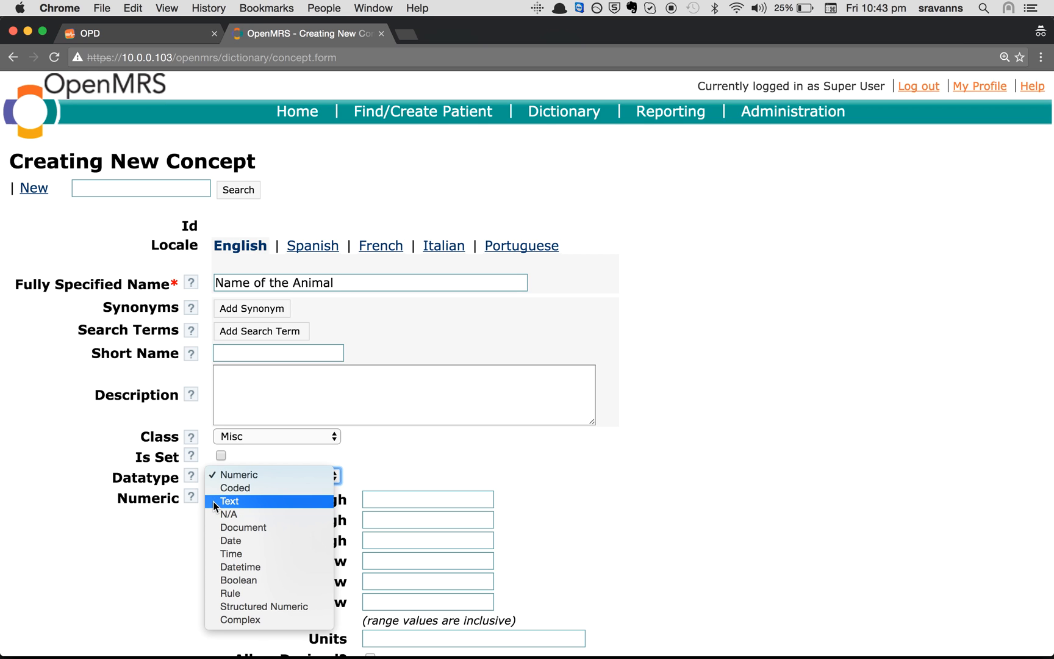
{"action": "left_click", "coordinate": [213, 501]}
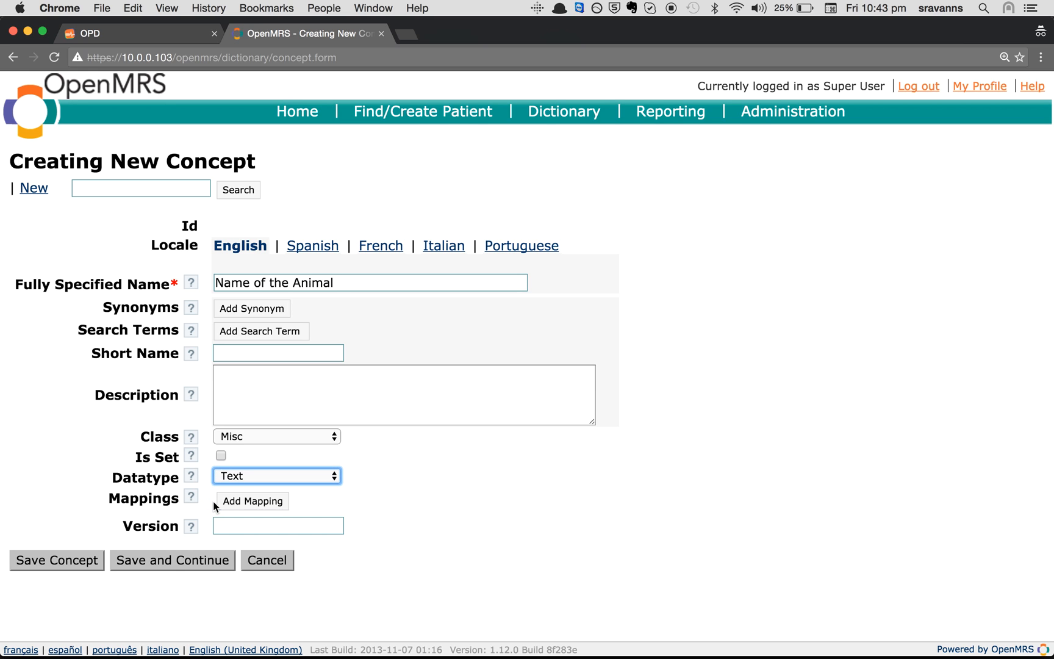
{"action": "left_click", "coordinate": [69, 562]}
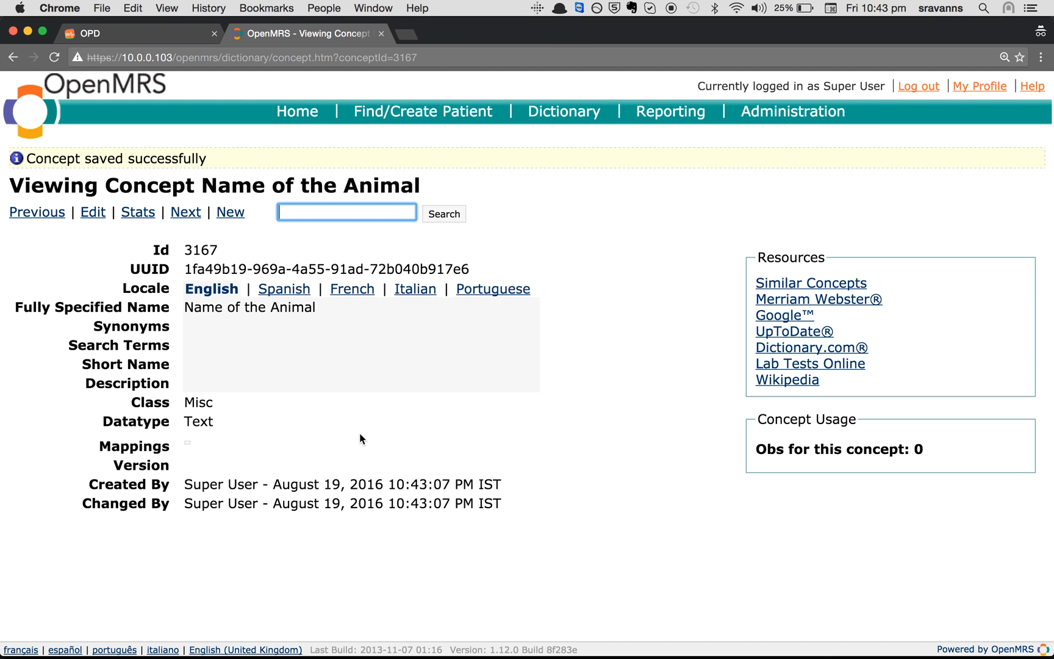
Search 'Animal bite' and open the Animal Bite Template concept for editing
{"action": "left_click_drag", "start_coordinate": [317, 308], "coordinate": [185, 314]}
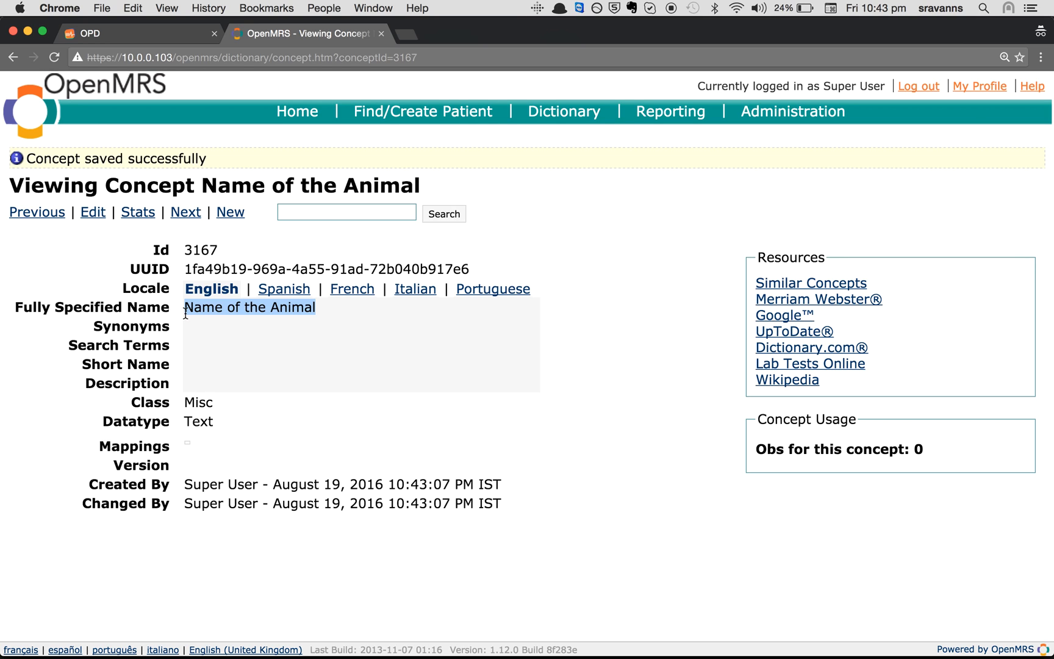
{"action": "left_click", "coordinate": [318, 212]}
{"action": "type", "text": "An"}
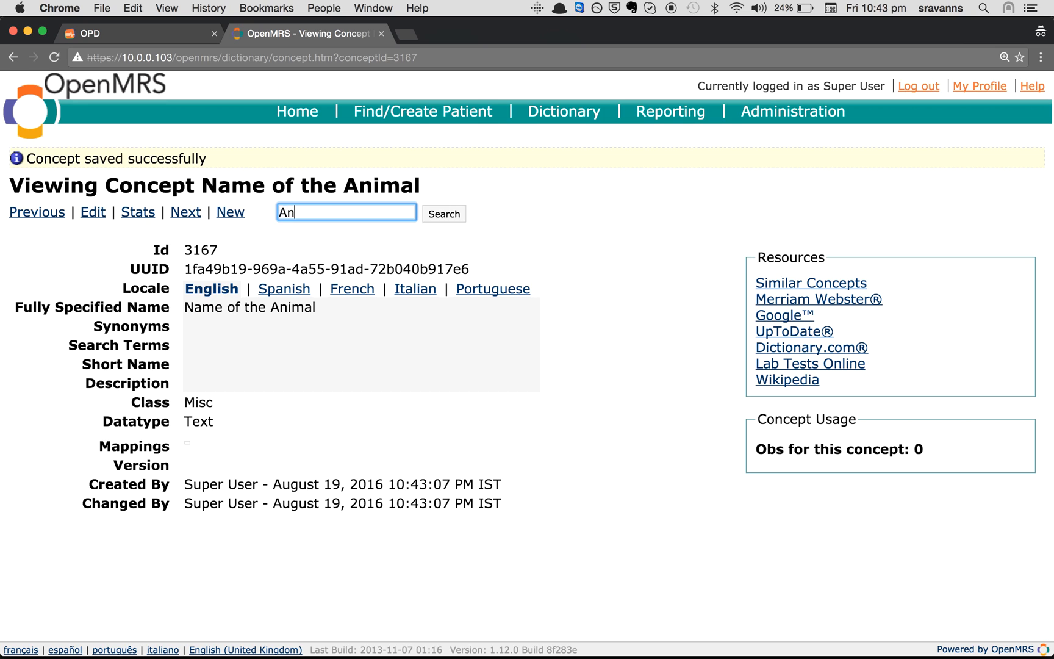
{"action": "type", "text": "imal bite"}
{"action": "key", "text": "Return"}
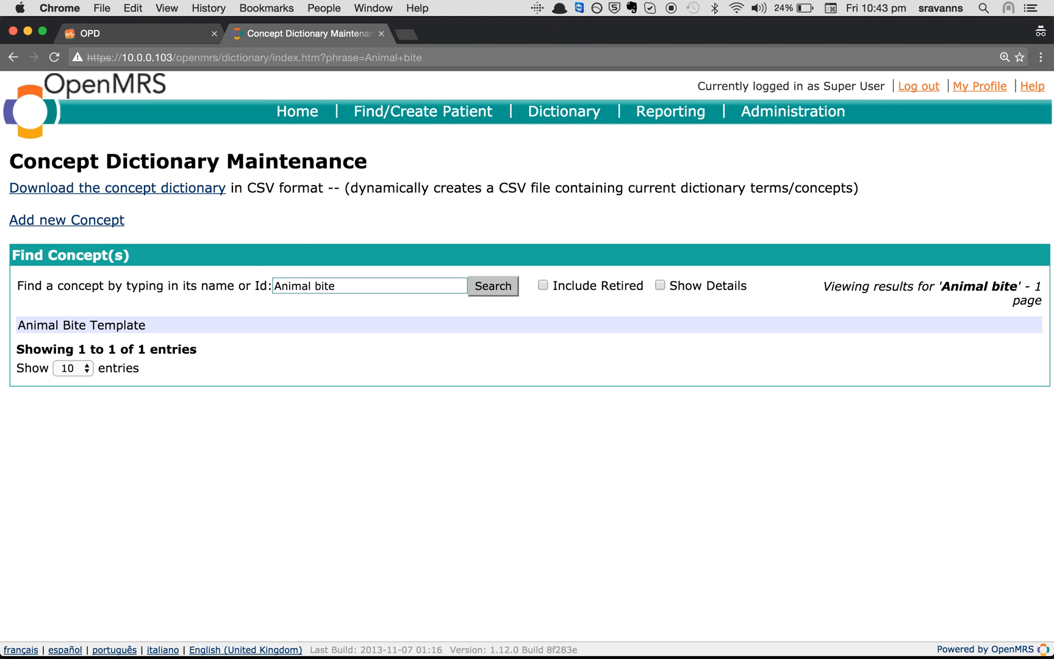
{"action": "left_click", "coordinate": [168, 327]}
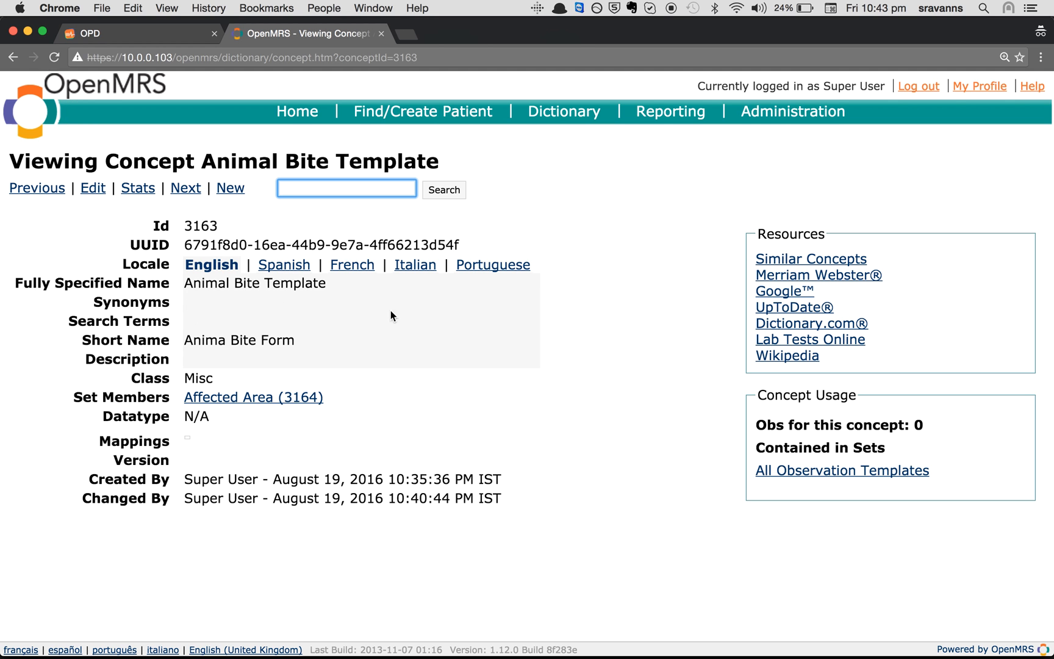
{"action": "left_click", "coordinate": [94, 188]}
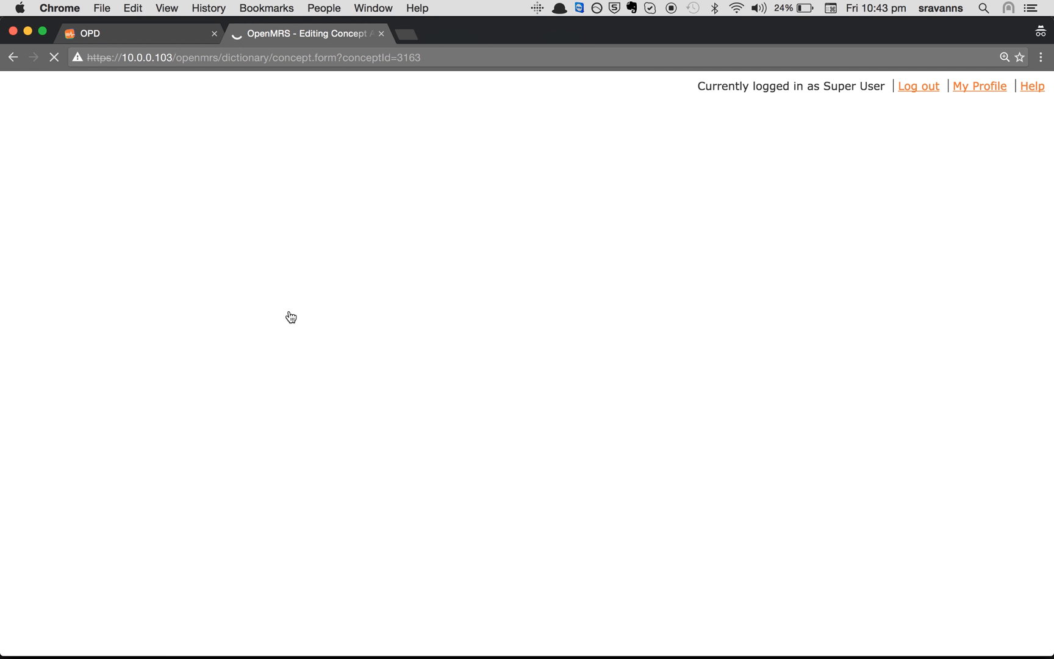
{"action": "scroll", "coordinate": [403, 451], "scroll_direction": "down", "scroll_amount": 2}
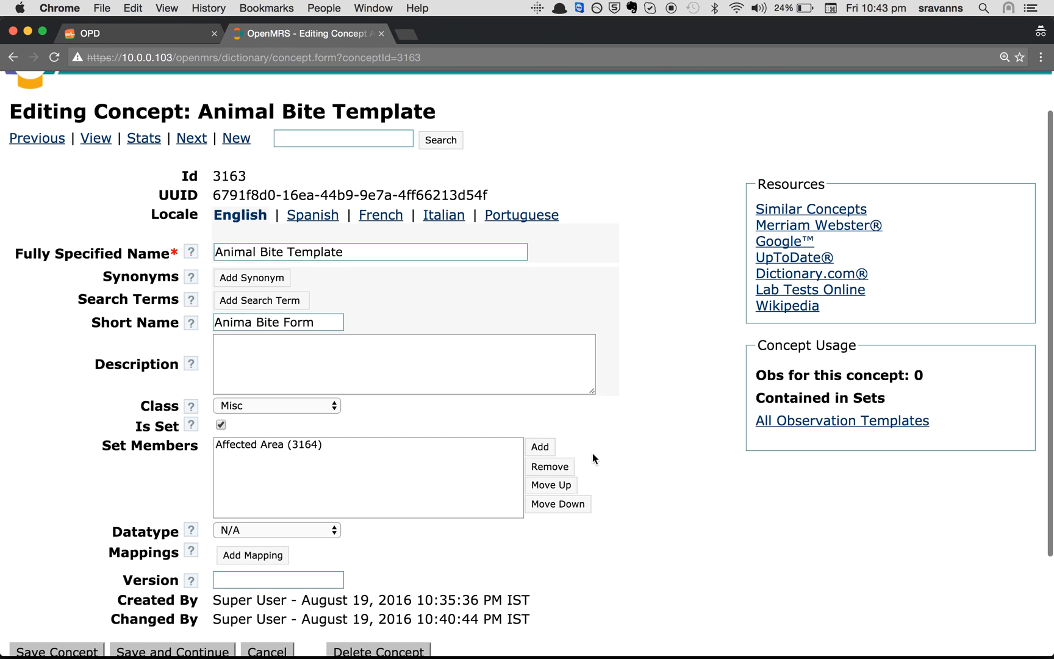
{"action": "left_click", "coordinate": [255, 446]}
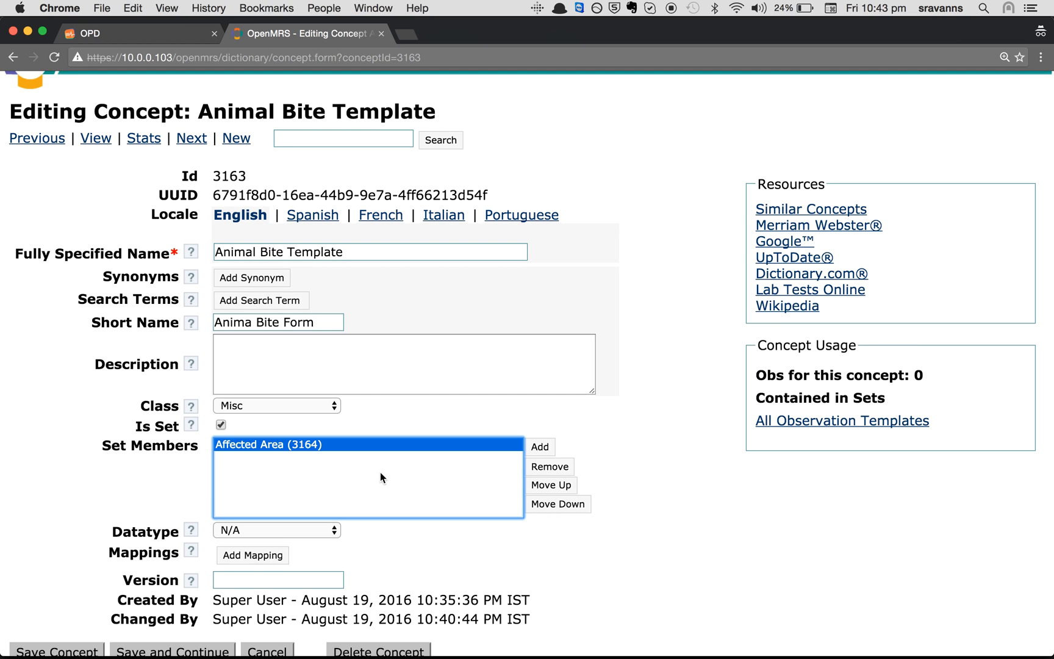
Add Name of the Animal as a second set member and save the template
{"action": "left_click", "coordinate": [549, 448]}
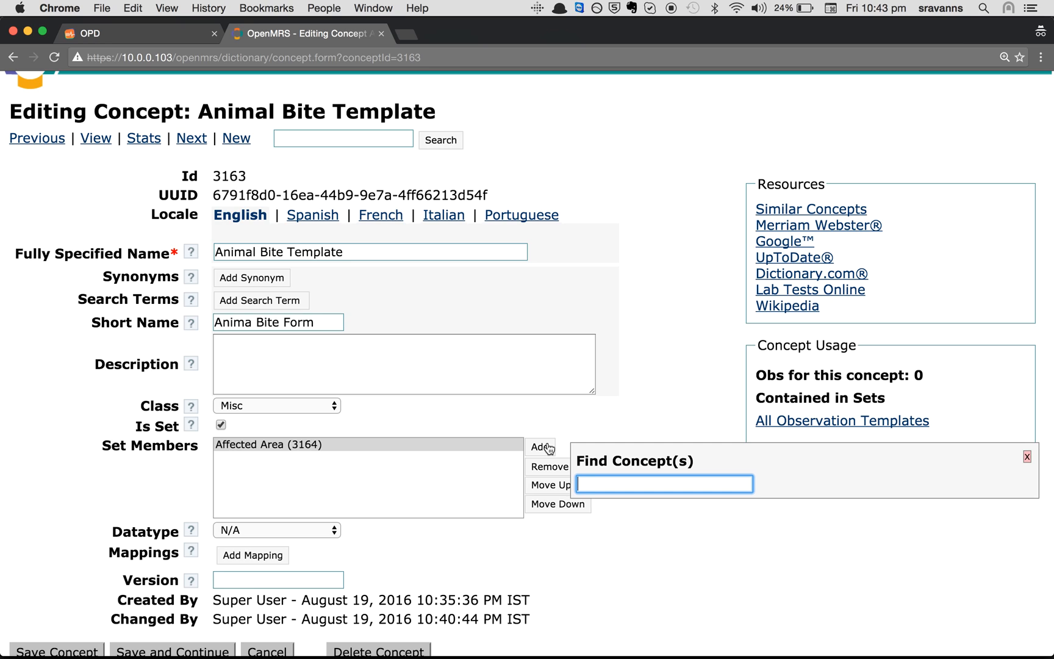
{"action": "type", "text": "Name of An"}
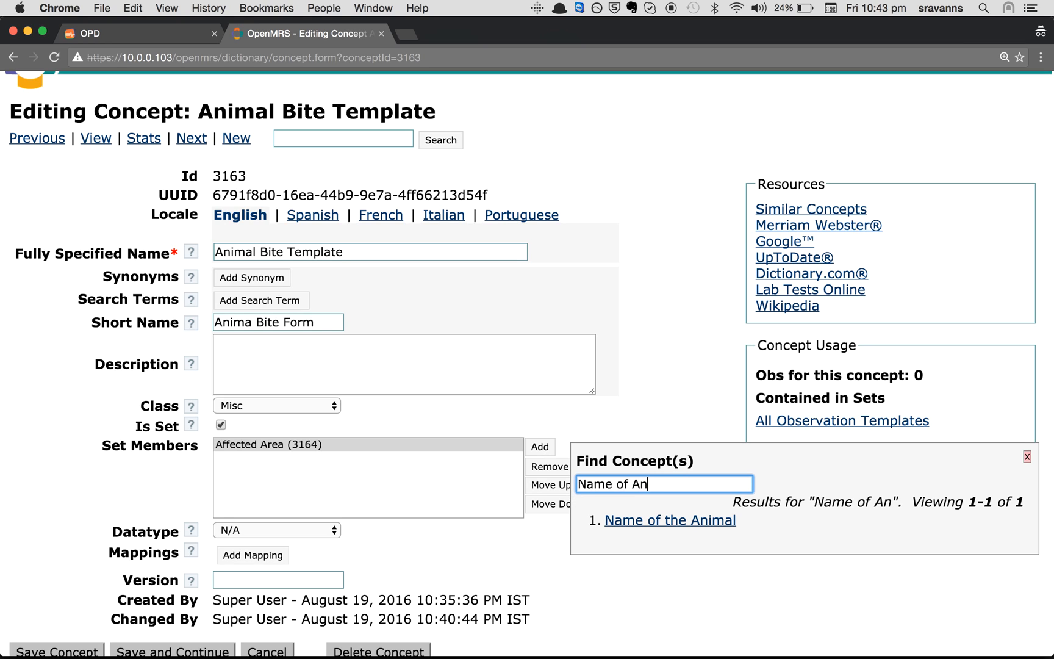
{"action": "left_click", "coordinate": [636, 523]}
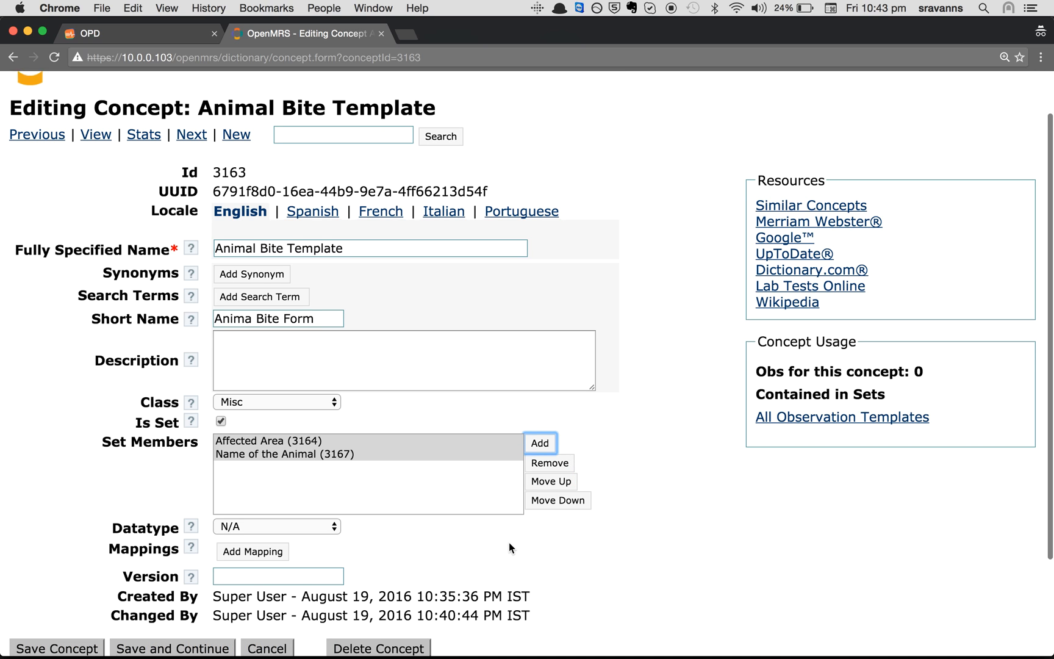
{"action": "scroll", "coordinate": [509, 543], "scroll_direction": "down", "scroll_amount": 2}
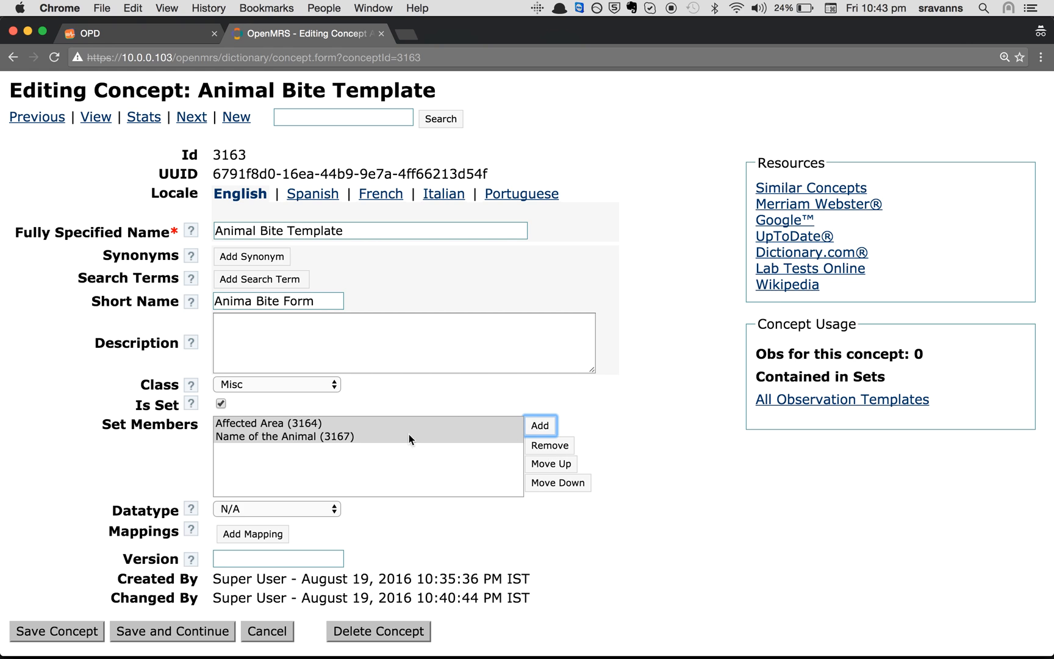
{"action": "scroll", "coordinate": [348, 421], "scroll_direction": "down", "scroll_amount": 5}
{"action": "left_click", "coordinate": [34, 530]}
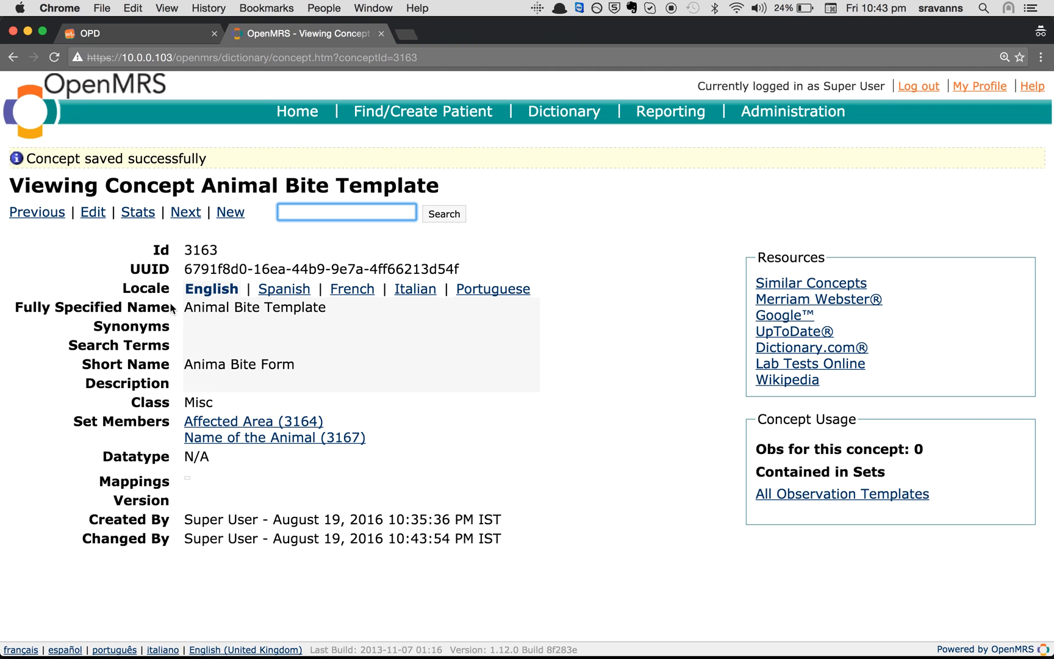
{"action": "left_click_drag", "start_coordinate": [183, 307], "coordinate": [367, 308]}
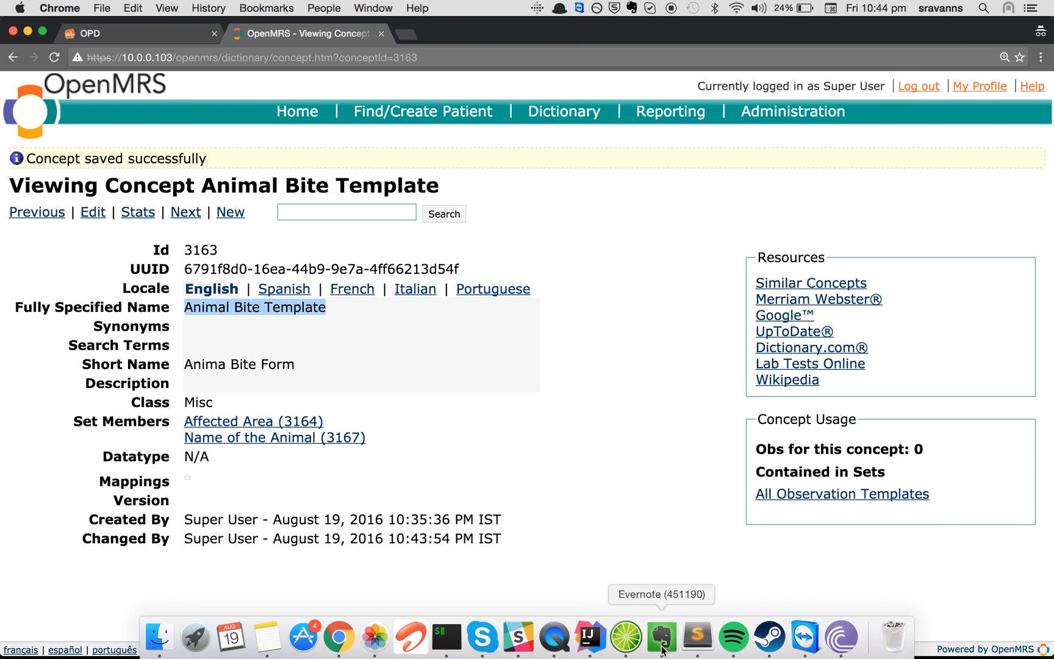
Copy the 'Date of incident' agenda item from Evernote for the next concept
{"action": "left_click", "coordinate": [664, 652]}
{"action": "left_click", "coordinate": [513, 509]}
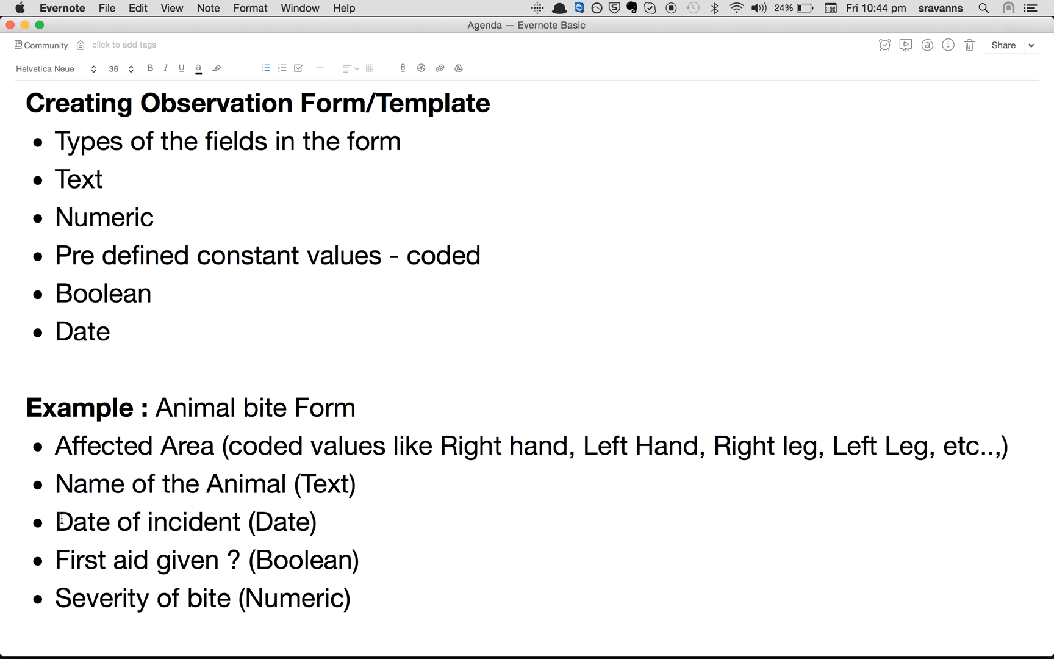
{"action": "left_click_drag", "start_coordinate": [57, 515], "coordinate": [241, 521]}
{"action": "key", "text": "super+c"}
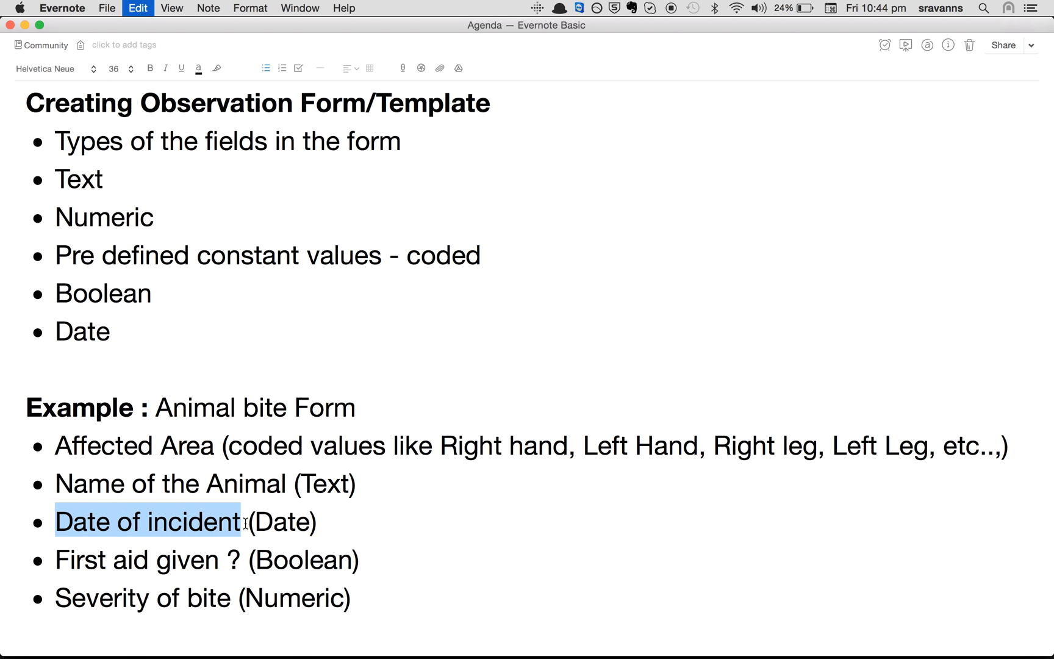
{"action": "key", "text": "super+Tab"}
{"action": "left_click", "coordinate": [231, 212]}
Create and save a 'Date of incident' concept with class Misc and datatype Date
{"action": "left_click", "coordinate": [282, 284]}
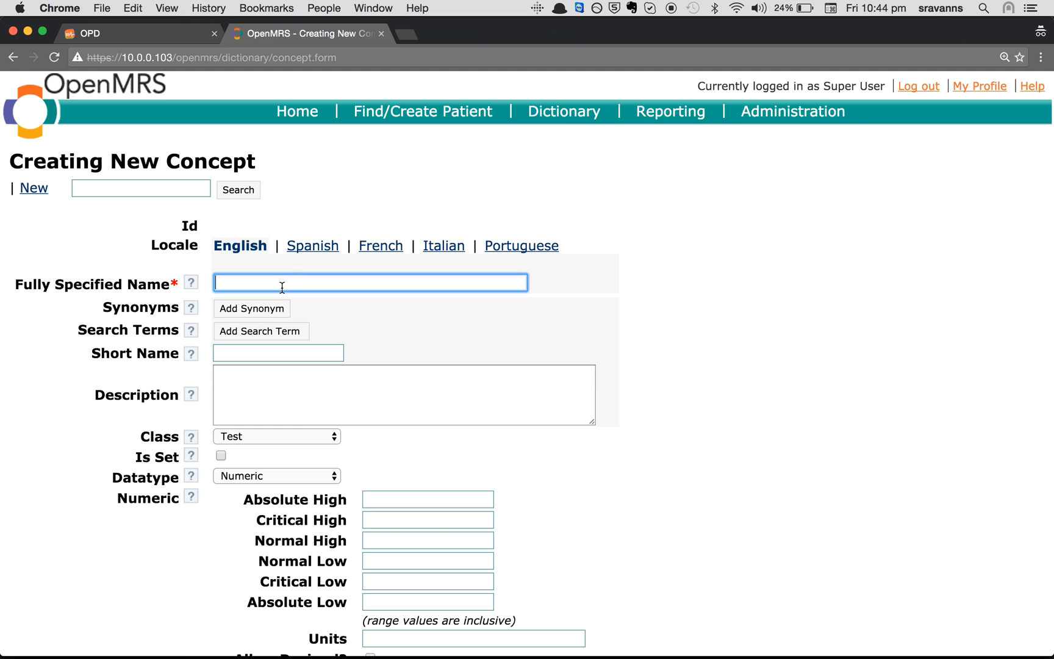
{"action": "key", "text": "super+v"}
{"action": "left_click", "coordinate": [231, 438]}
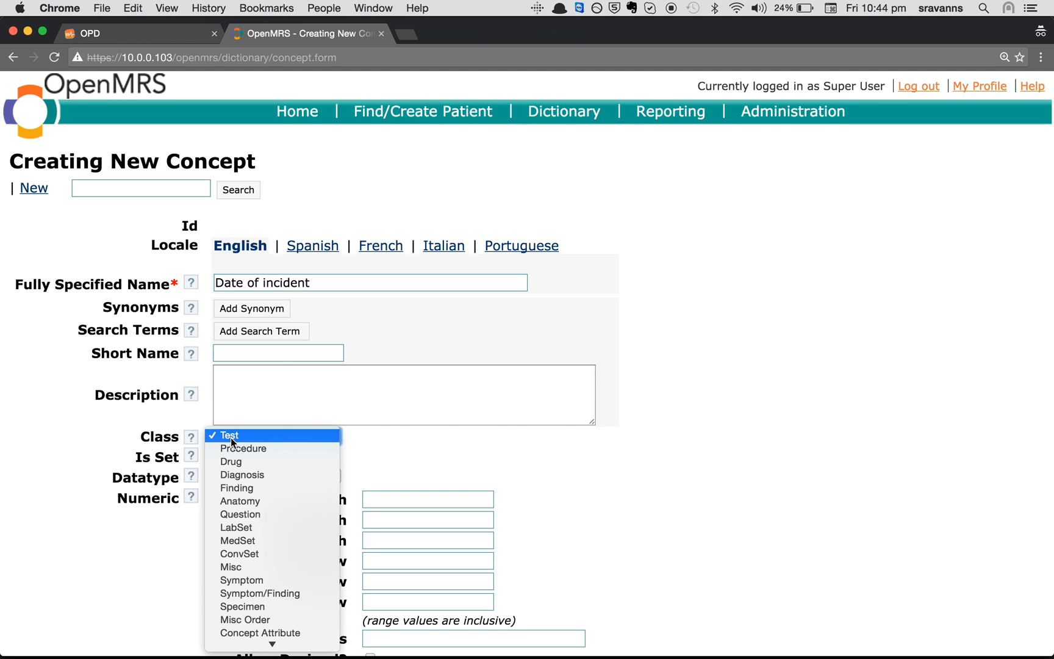
{"action": "left_click", "coordinate": [252, 567]}
{"action": "left_click", "coordinate": [245, 466]}
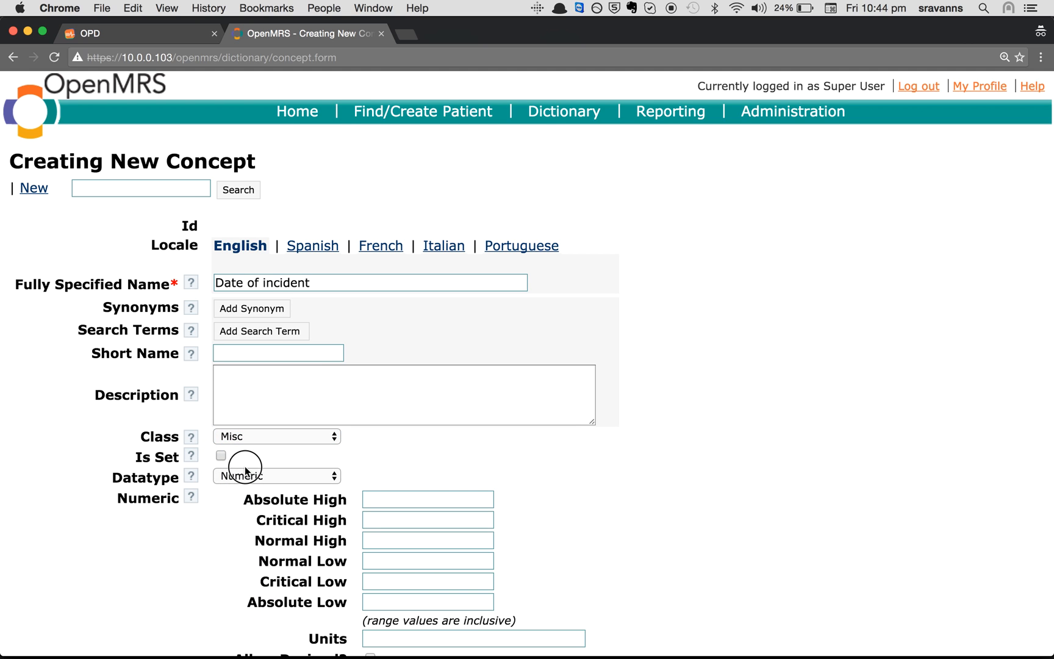
{"action": "left_click", "coordinate": [236, 476]}
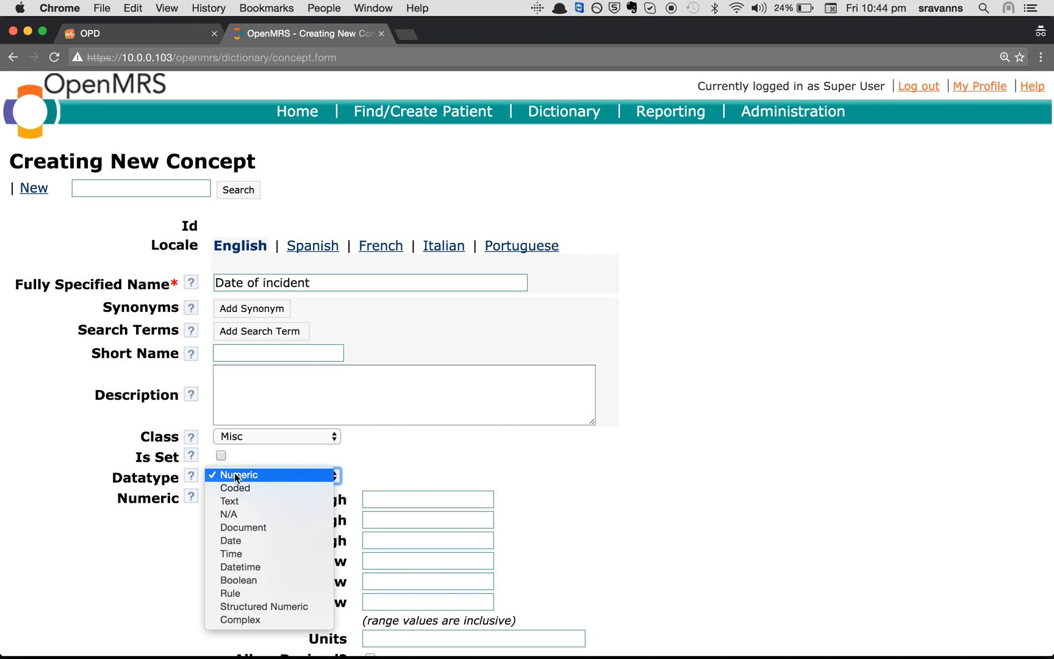
{"action": "left_click", "coordinate": [281, 542]}
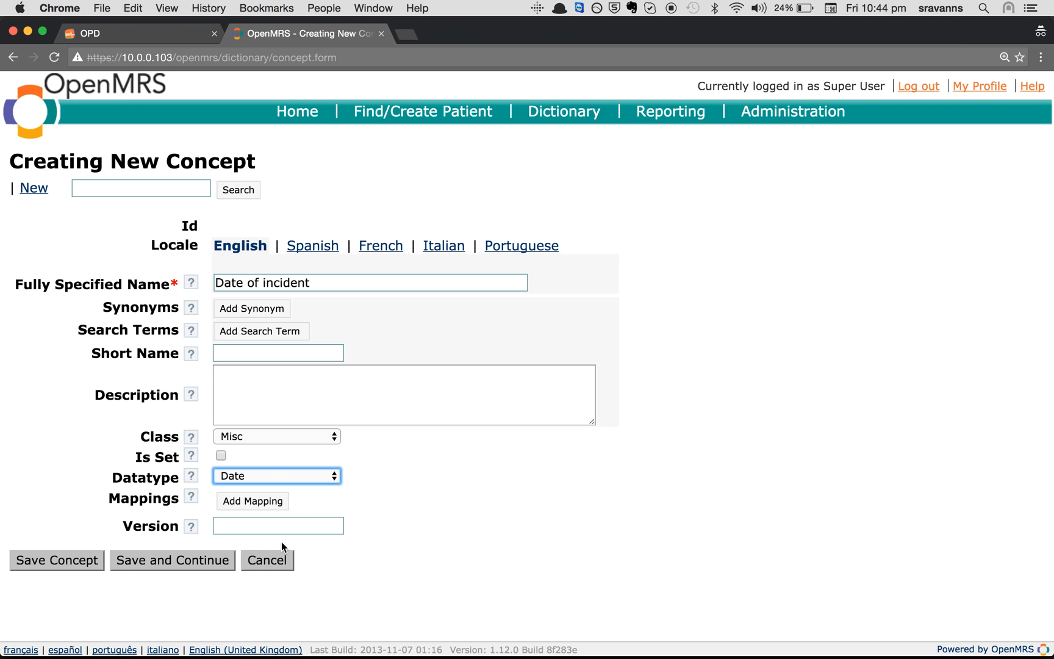
{"action": "left_click", "coordinate": [84, 560]}
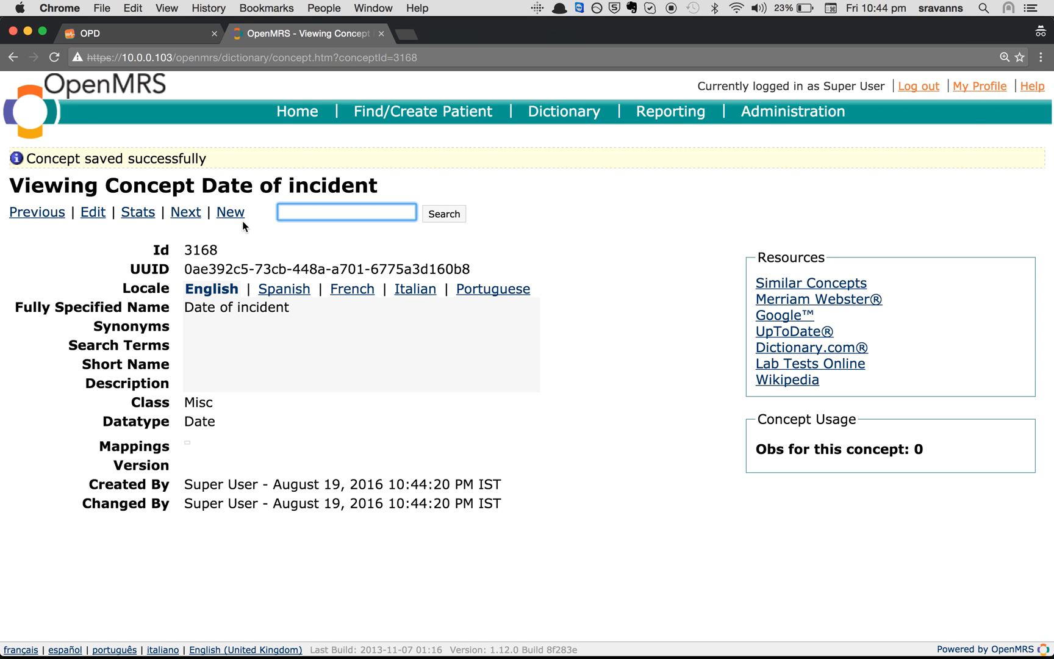
Search for 'Animal bite' and open the Animal Bite Template concept for editing
{"action": "left_click_drag", "start_coordinate": [184, 307], "coordinate": [299, 305]}
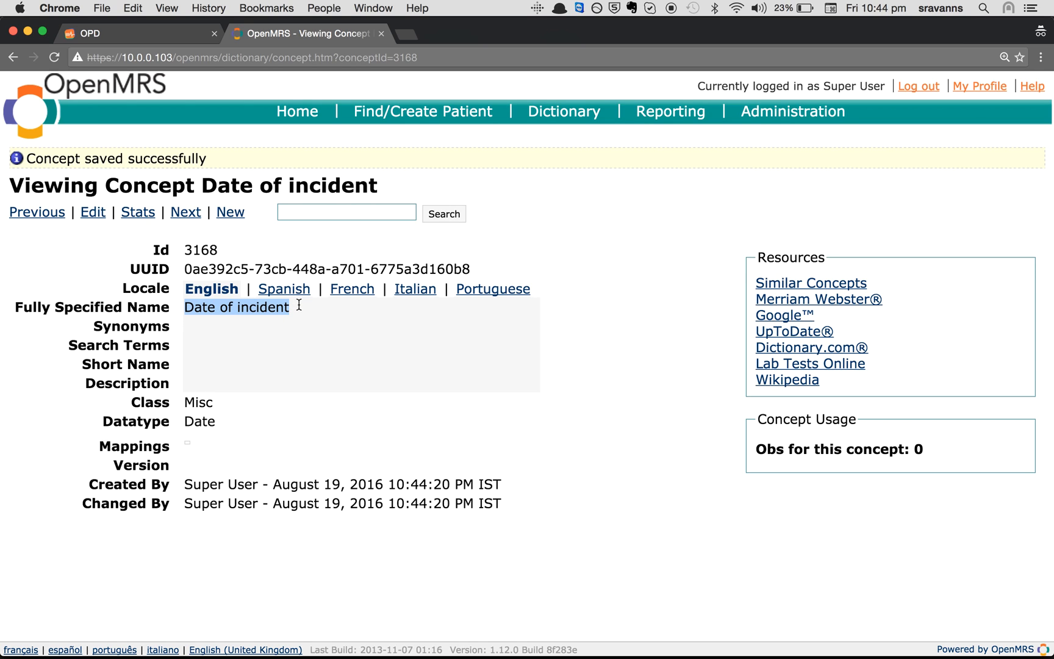
{"action": "left_click", "coordinate": [362, 328]}
{"action": "left_click", "coordinate": [302, 212]}
{"action": "type", "text": "Anim"}
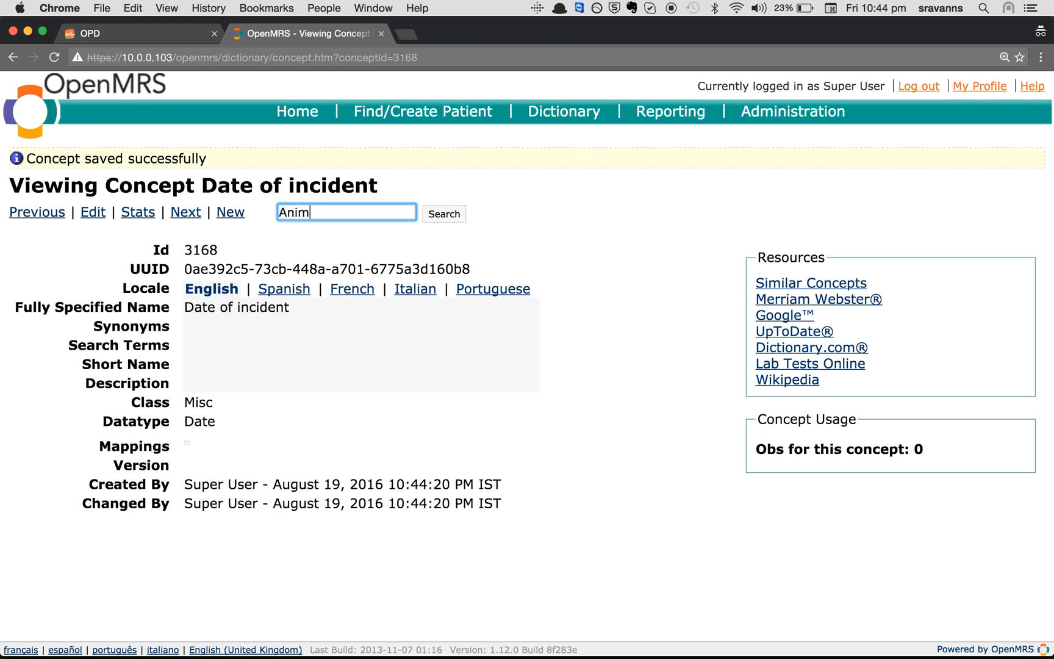
{"action": "type", "text": "al bite"}
{"action": "key", "text": "Return"}
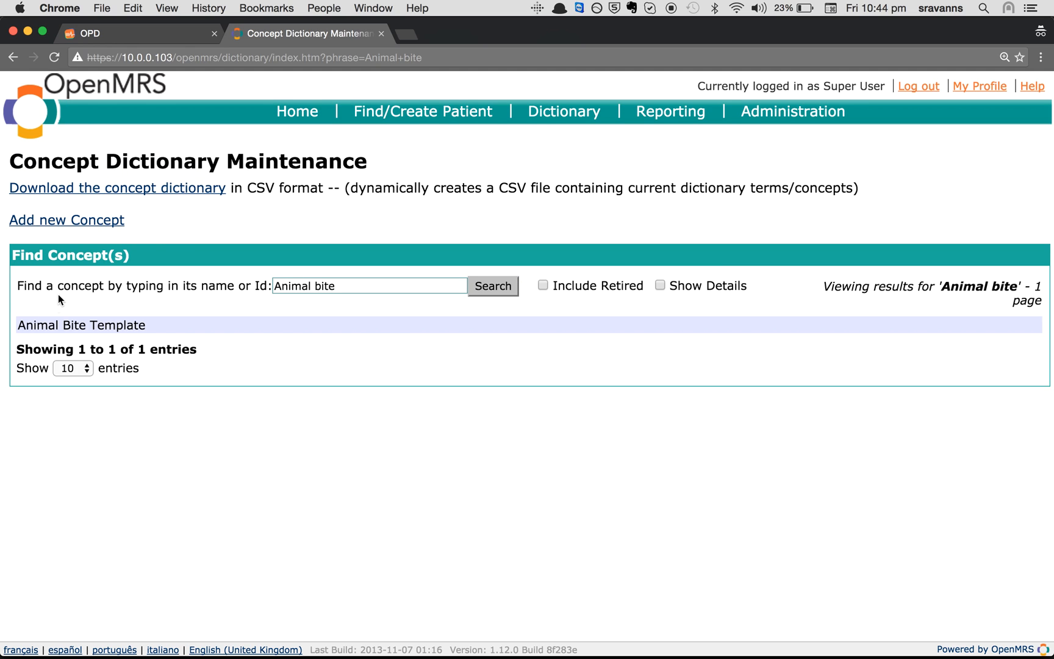
{"action": "left_click", "coordinate": [52, 328]}
{"action": "left_click", "coordinate": [96, 188]}
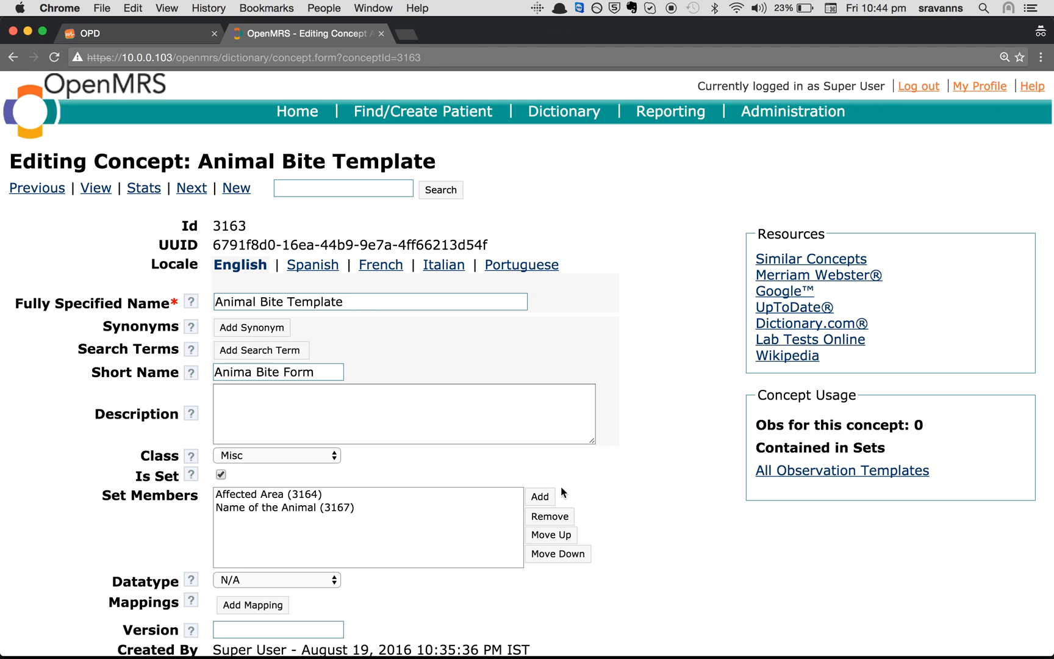
Add Date of incident as a set member via a 'Date of I' search and save the template
{"action": "left_click", "coordinate": [540, 498]}
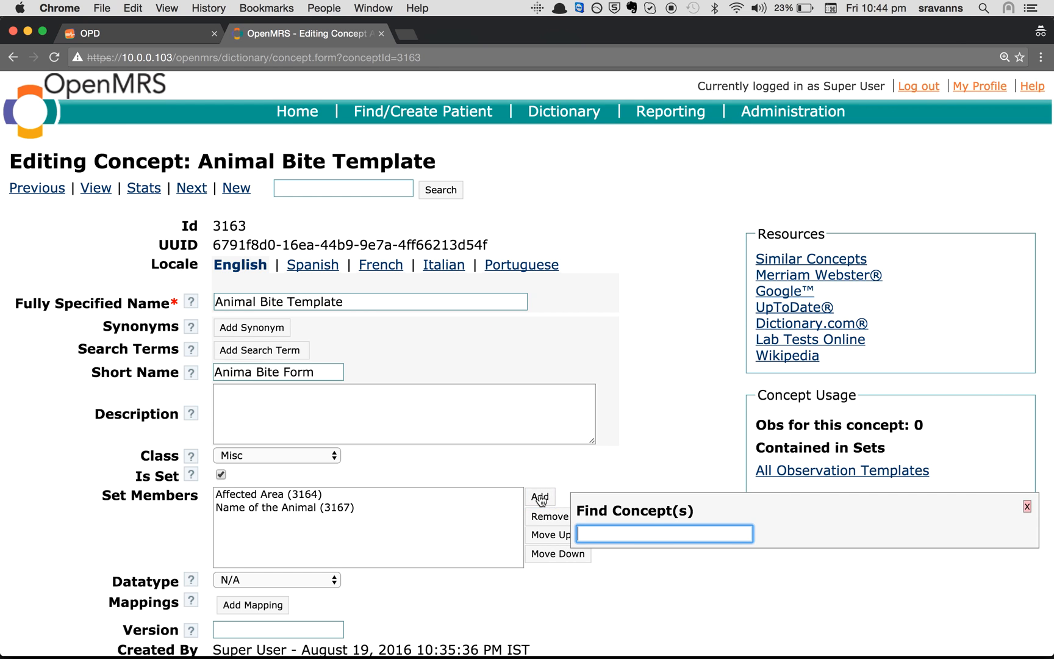
{"action": "type", "text": "Date of I"}
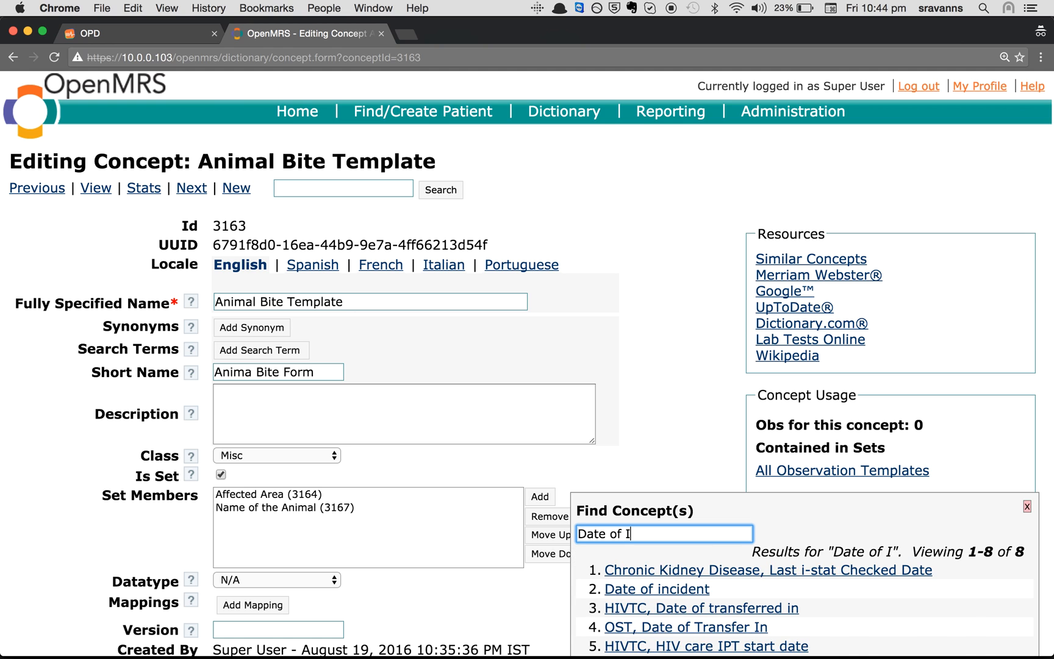
{"action": "scroll", "coordinate": [585, 577], "scroll_direction": "down", "scroll_amount": 2}
{"action": "scroll", "coordinate": [586, 576], "scroll_direction": "down", "scroll_amount": 2}
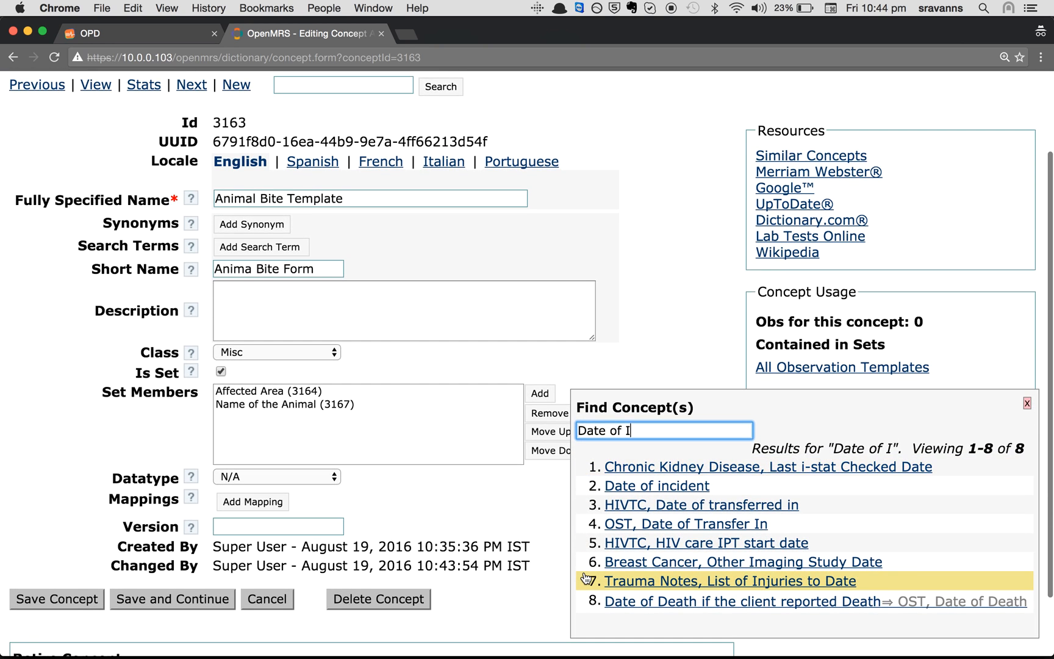
{"action": "left_click", "coordinate": [665, 496]}
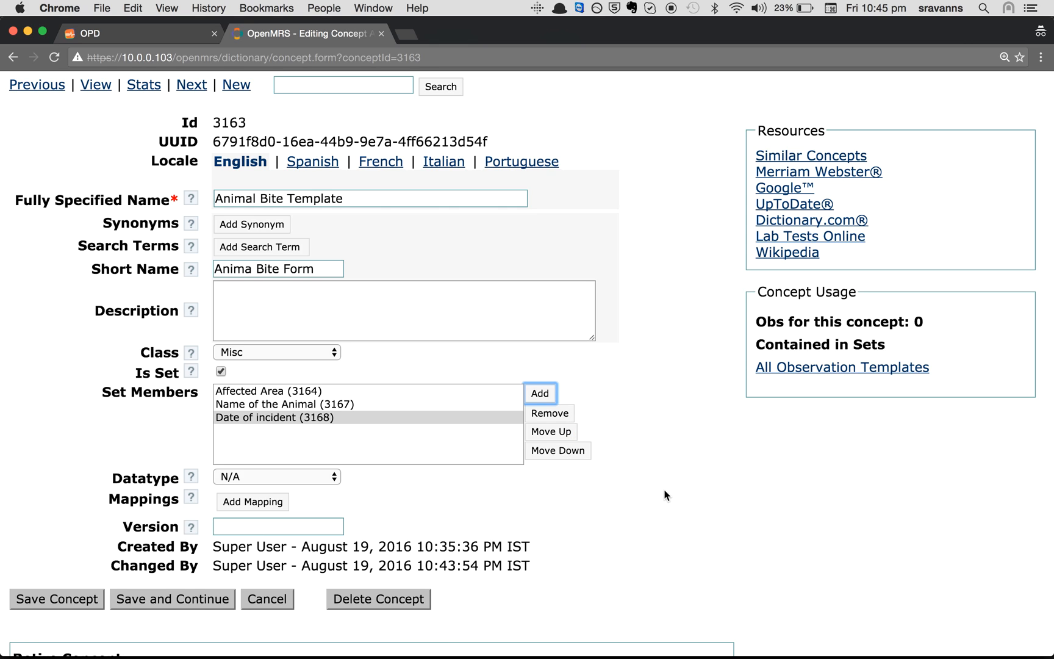
{"action": "left_click", "coordinate": [88, 598]}
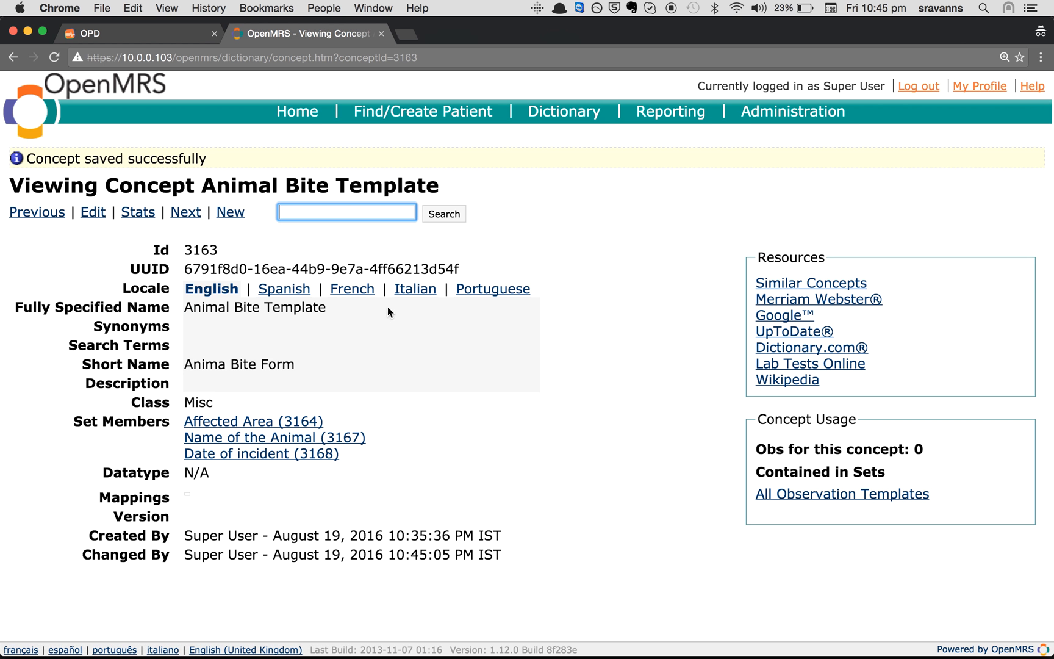
Copy 'First aid given ?' from the Evernote agenda note
{"action": "mouse_move", "coordinate": [525, 654]}
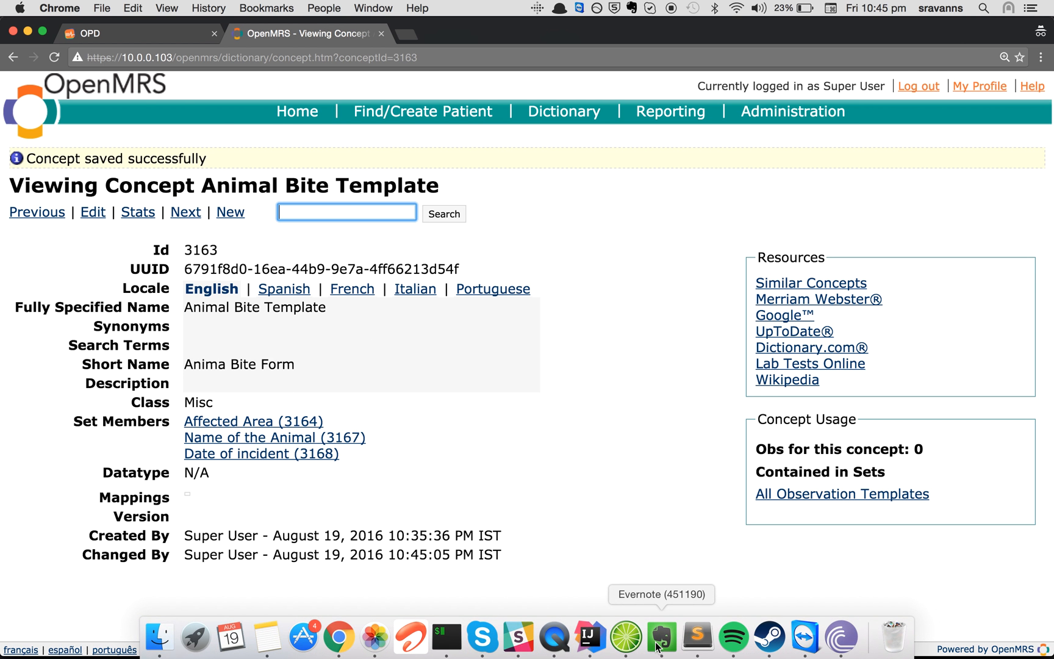
{"action": "left_click", "coordinate": [657, 638]}
{"action": "left_click_drag", "start_coordinate": [54, 560], "coordinate": [238, 555]}
{"action": "key", "text": "super+c"}
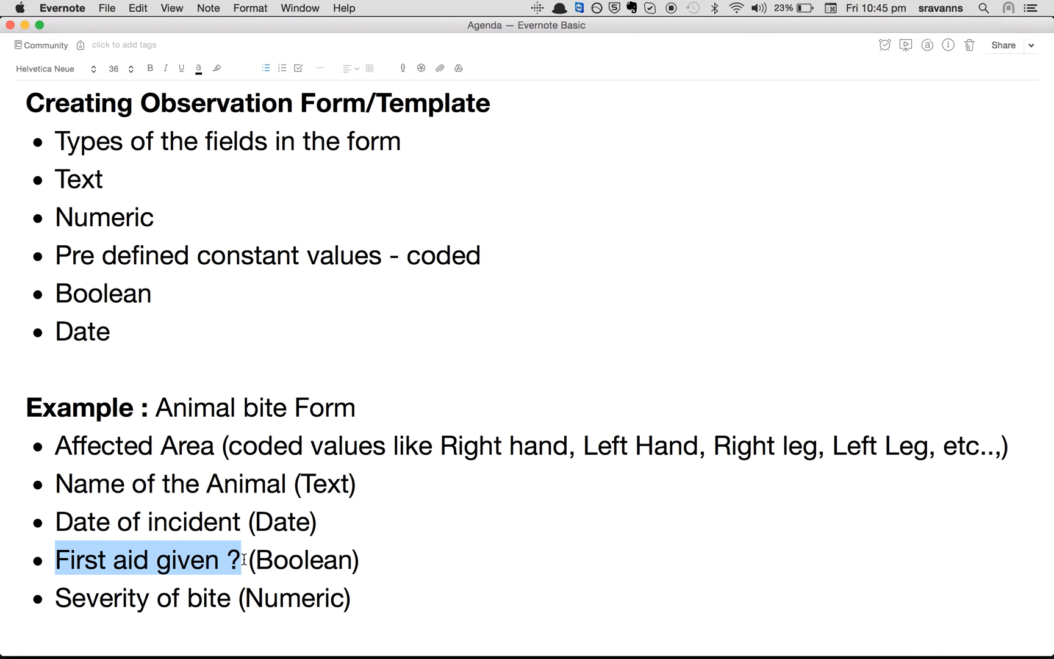
{"action": "key", "text": "super+Tab"}
Create and save a 'First aid given?' concept, fixing the question mark, with class Misc and datatype Boolean
{"action": "left_click", "coordinate": [234, 213]}
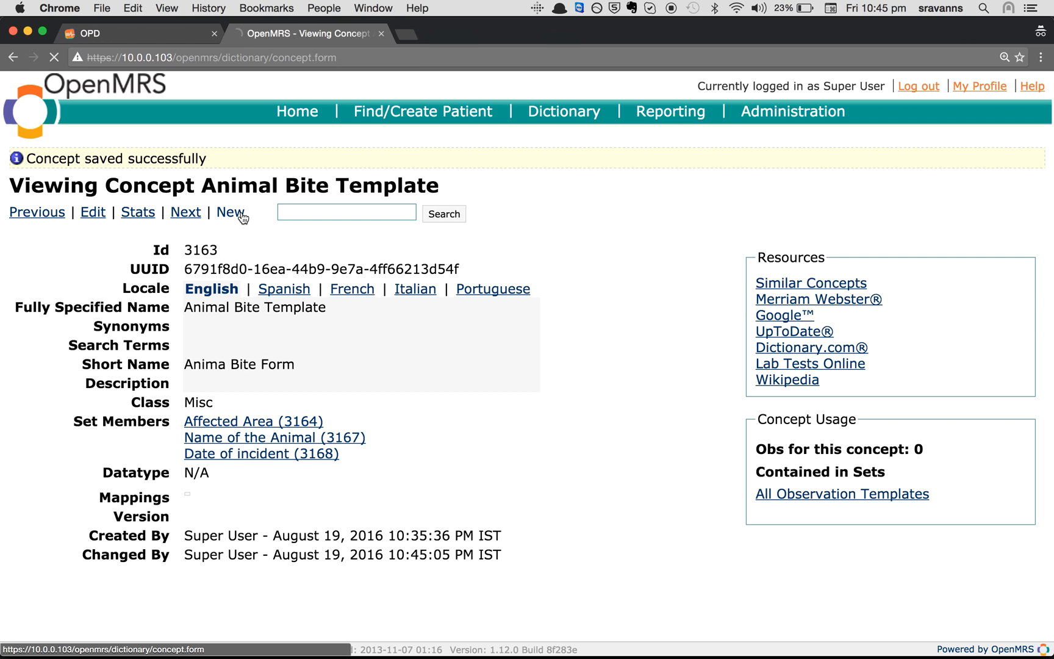
{"action": "left_click", "coordinate": [297, 285]}
{"action": "key", "text": "super+v"}
{"action": "key", "text": "BackSpace"}
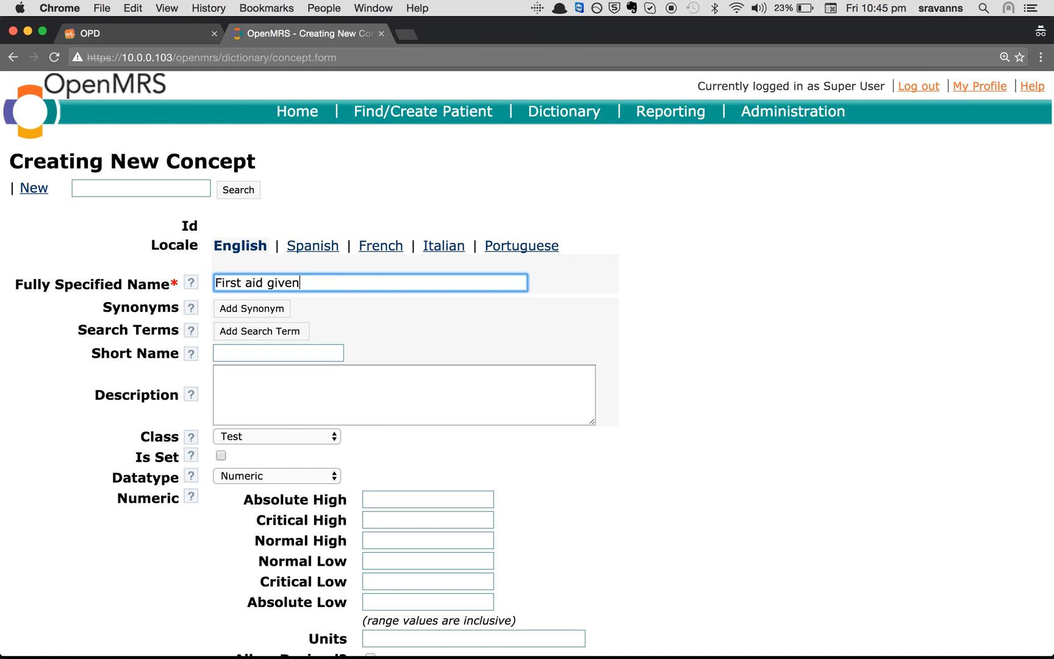
{"action": "type", "text": "?"}
{"action": "left_click", "coordinate": [236, 435]}
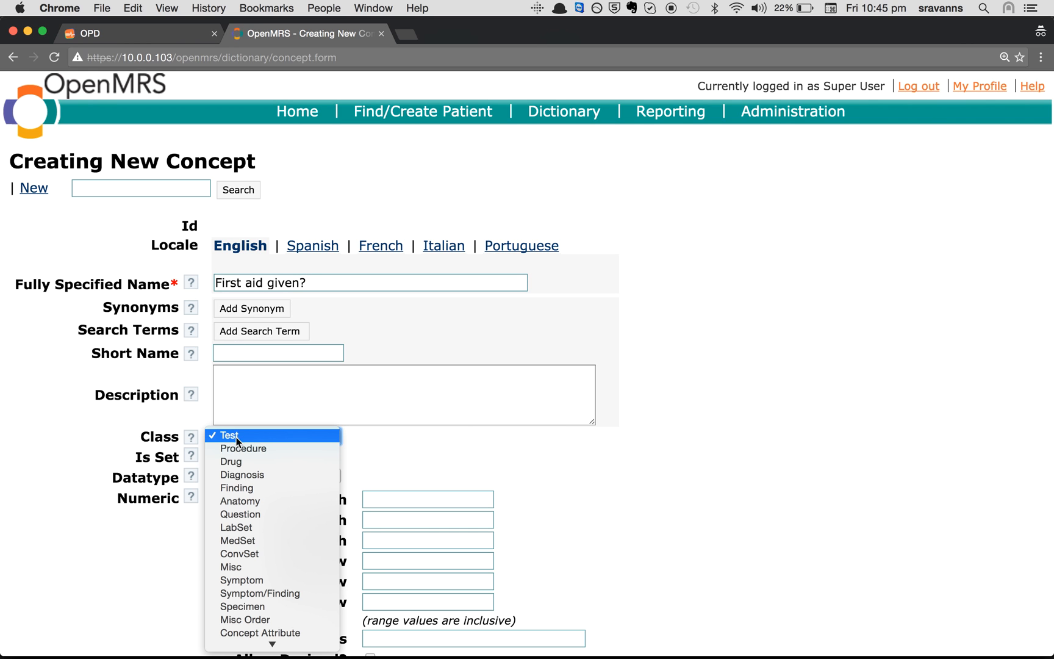
{"action": "left_click", "coordinate": [232, 567]}
{"action": "left_click", "coordinate": [232, 479]}
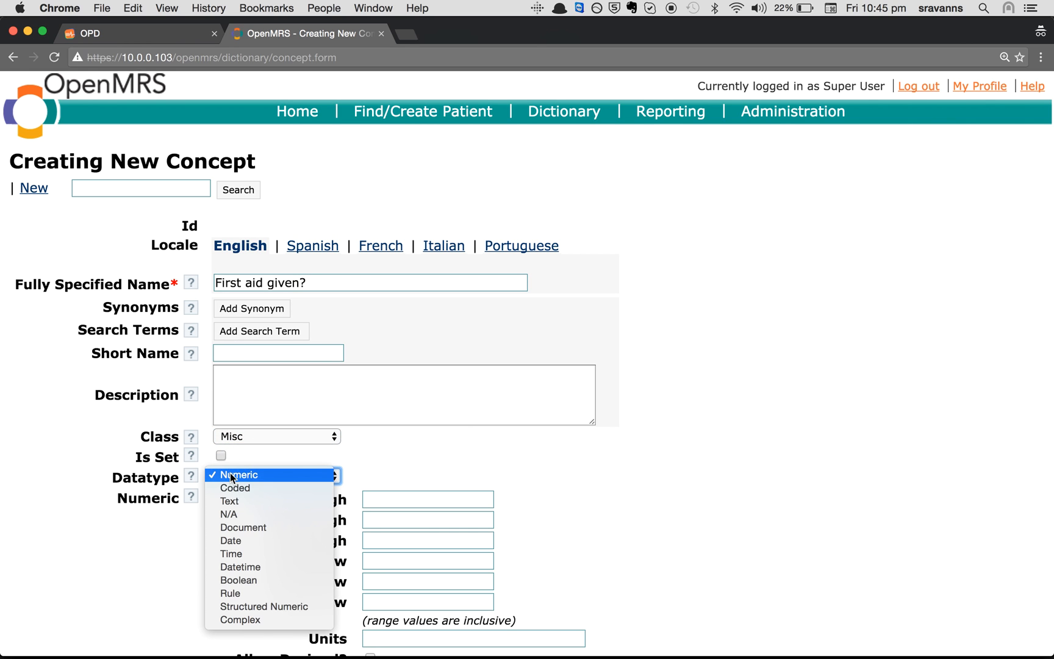
{"action": "left_click", "coordinate": [256, 578]}
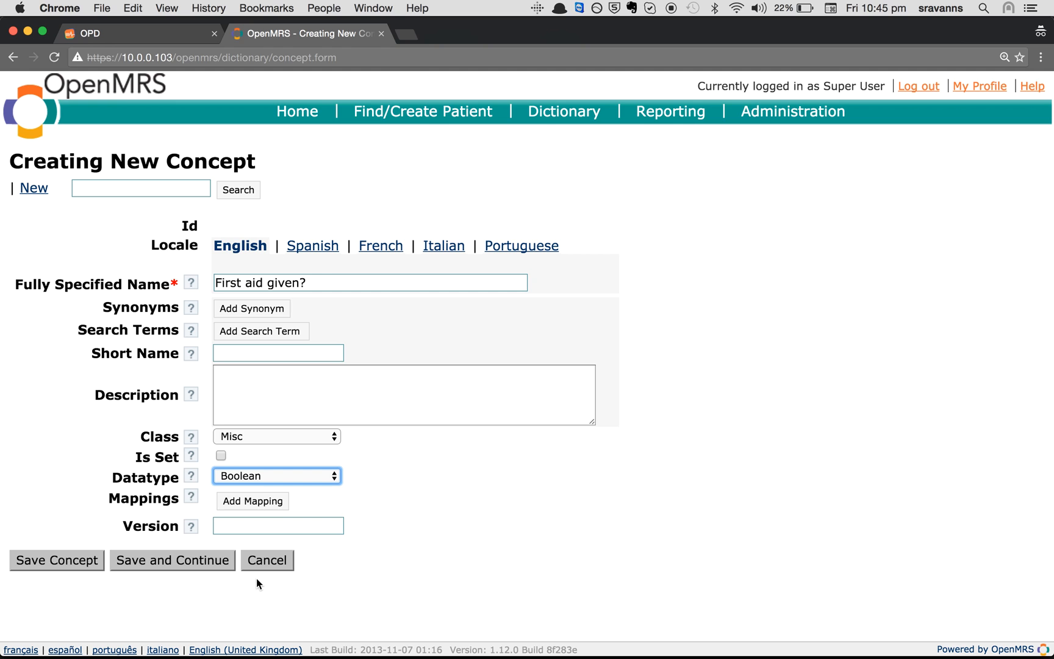
{"action": "left_click", "coordinate": [59, 560]}
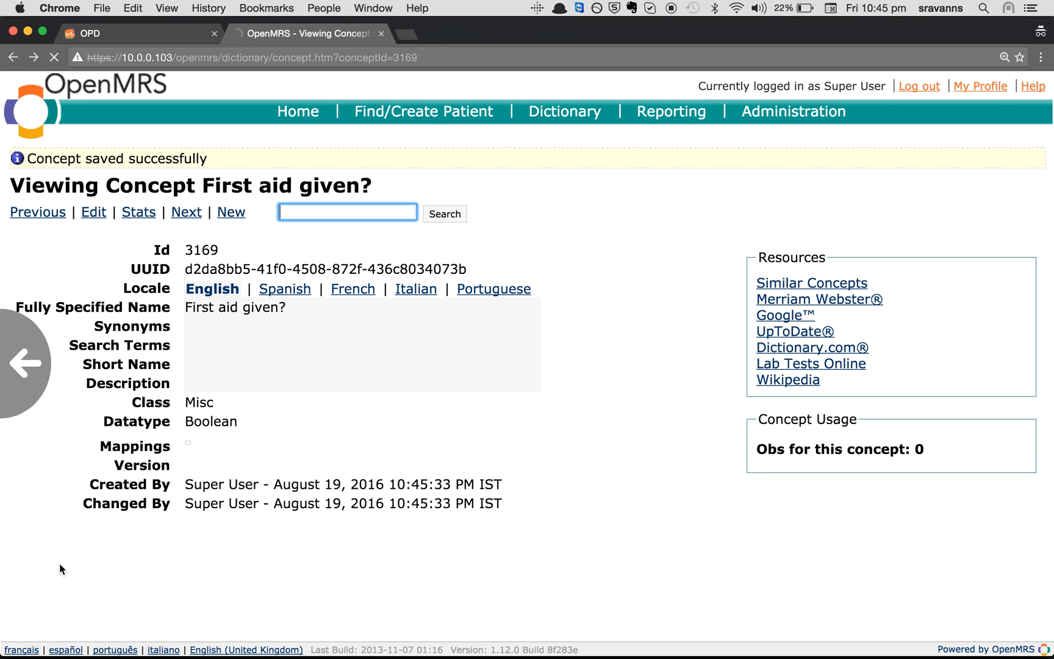
{"action": "scroll", "coordinate": [59, 564], "scroll_direction": "left", "scroll_amount": 5}
Edit Animal Bite Template, add First aid given? via a 'First a' search, and save
{"action": "scroll", "coordinate": [52, 564], "scroll_direction": "left", "scroll_amount": 5}
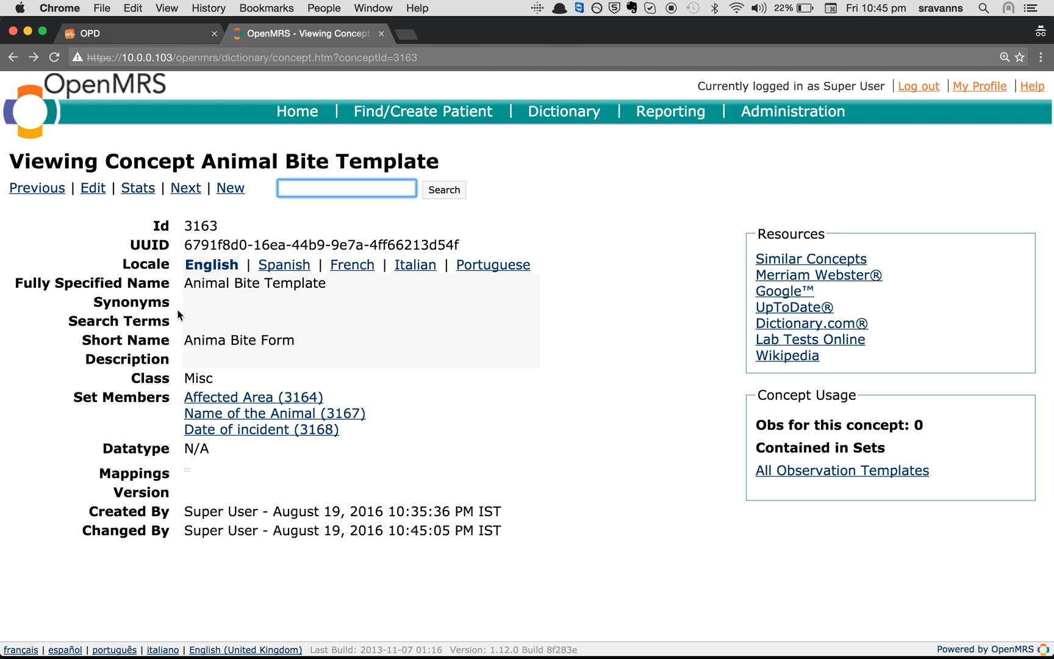
{"action": "left_click_drag", "start_coordinate": [186, 280], "coordinate": [339, 287]}
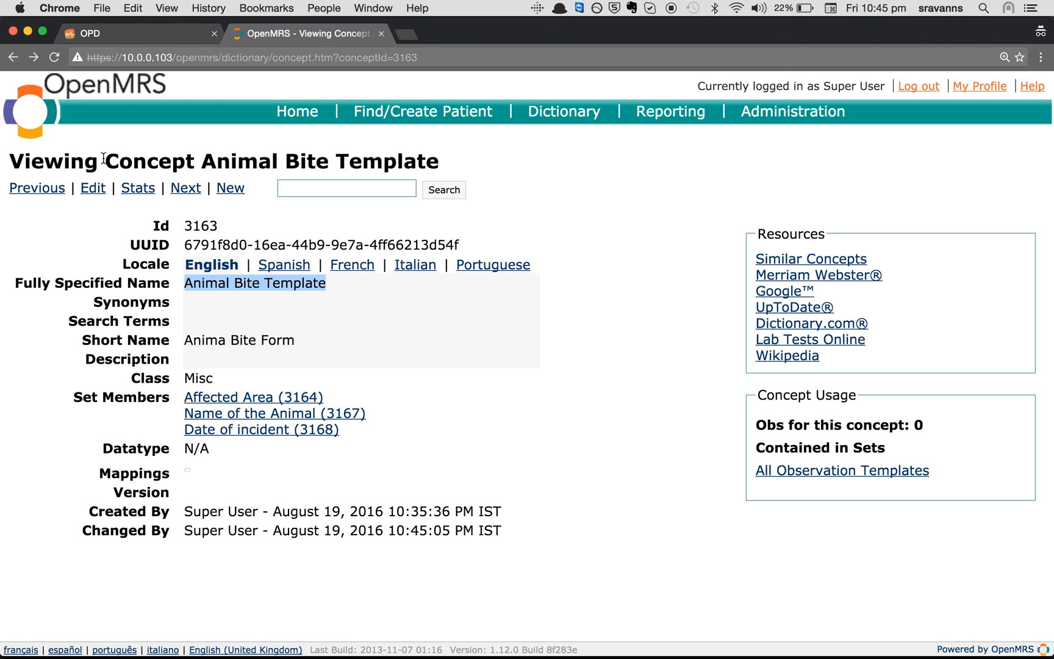
{"action": "left_click", "coordinate": [94, 191]}
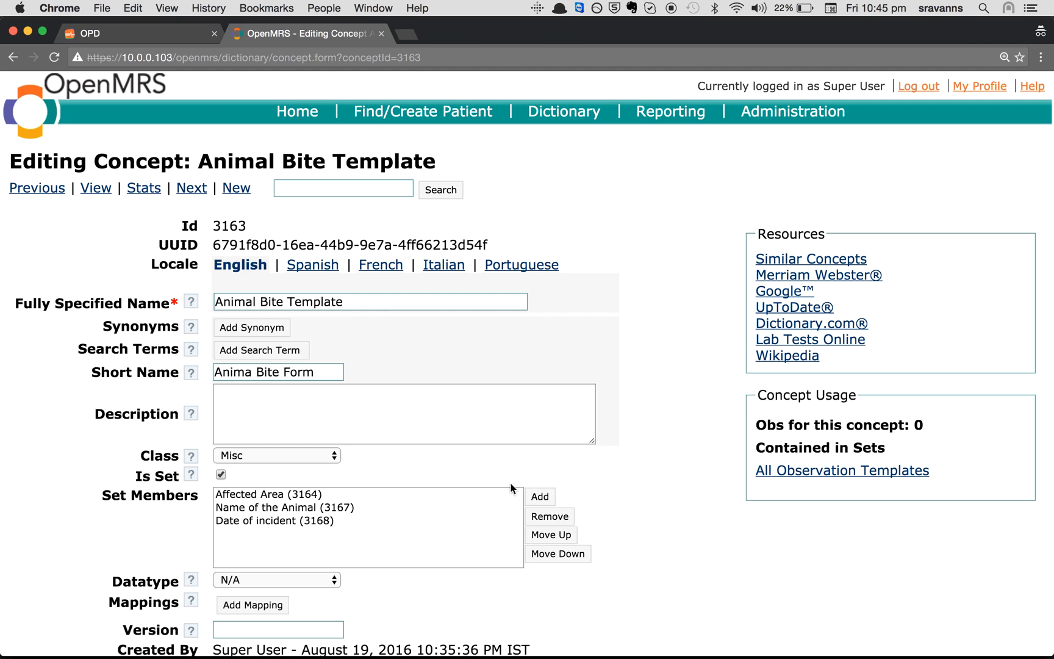
{"action": "left_click", "coordinate": [548, 496]}
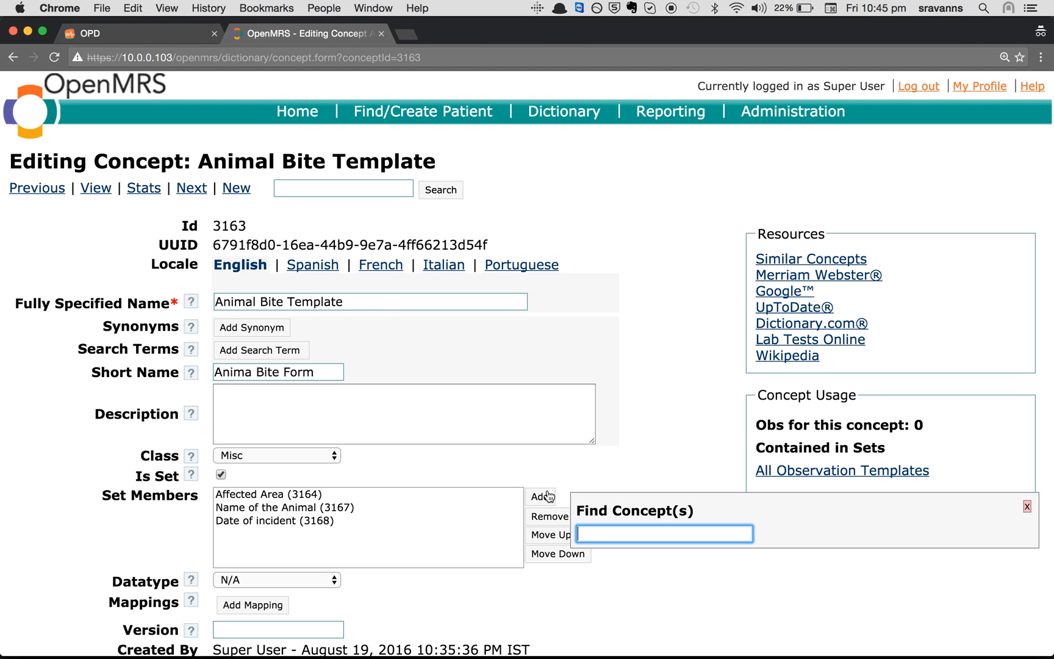
{"action": "type", "text": "First a"}
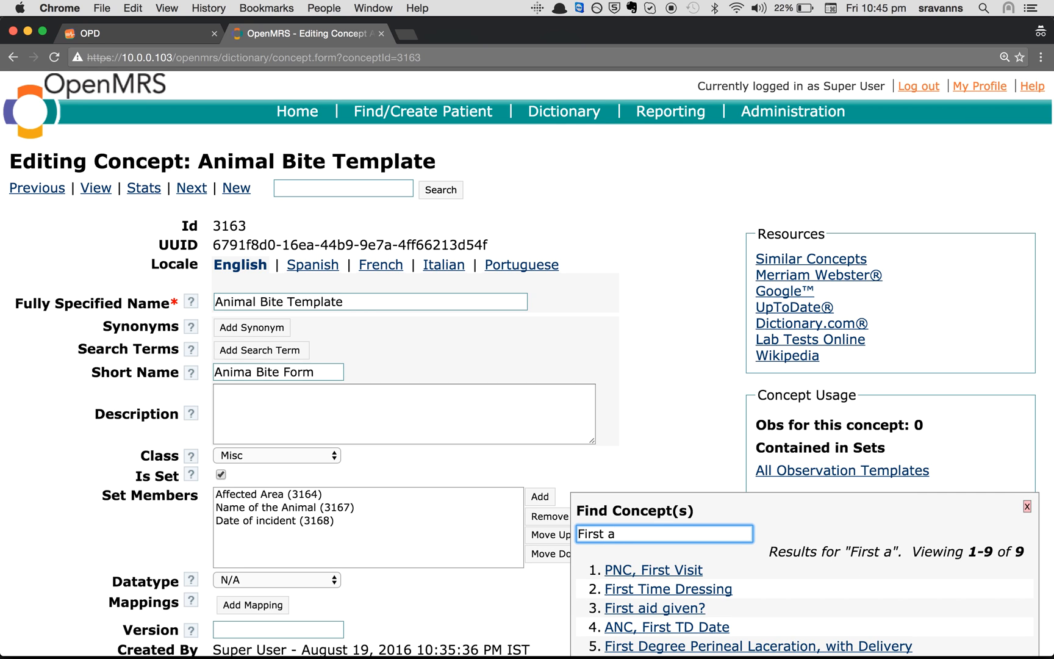
{"action": "left_click", "coordinate": [624, 609]}
{"action": "scroll", "coordinate": [107, 589], "scroll_direction": "down", "scroll_amount": 3}
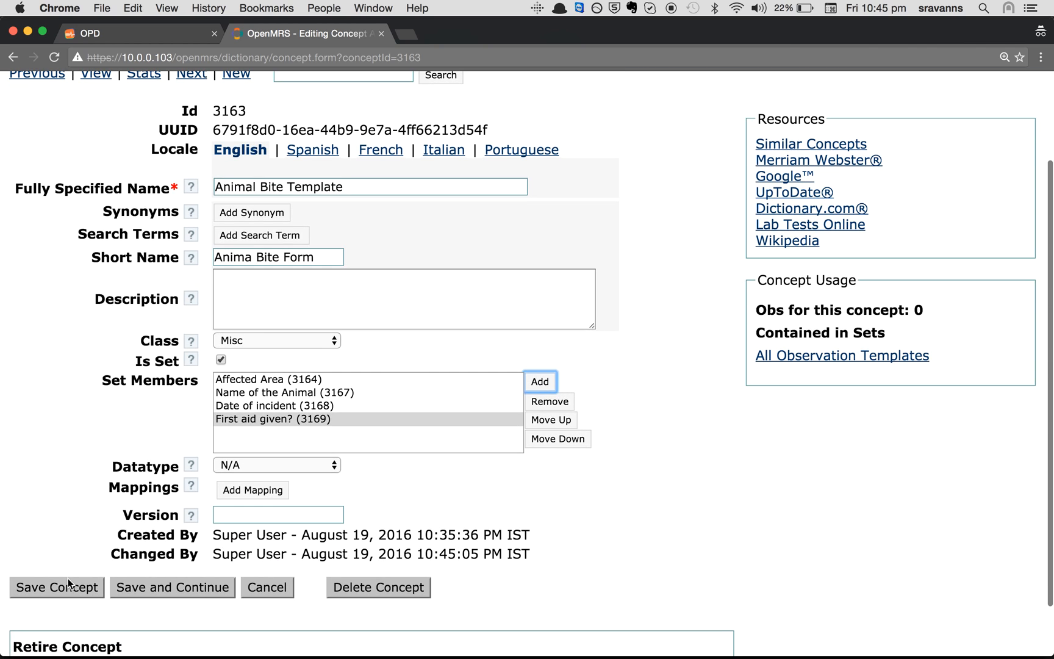
{"action": "left_click", "coordinate": [55, 587]}
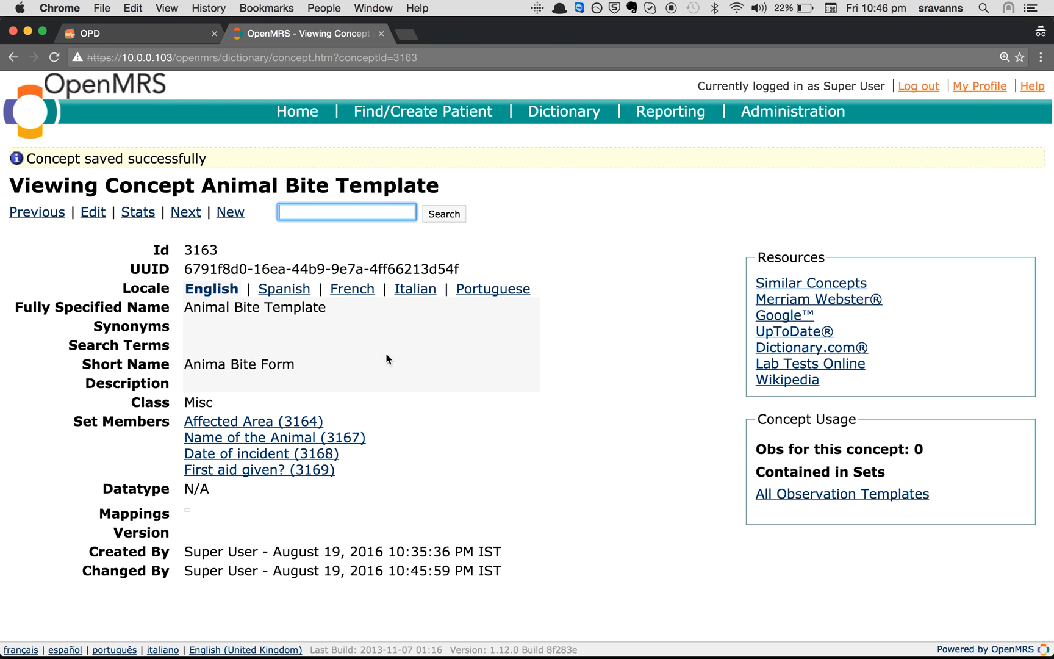
Copy 'Severity of bite' from the Evernote agenda and start a new OpenMRS concept
{"action": "left_click", "coordinate": [662, 637]}
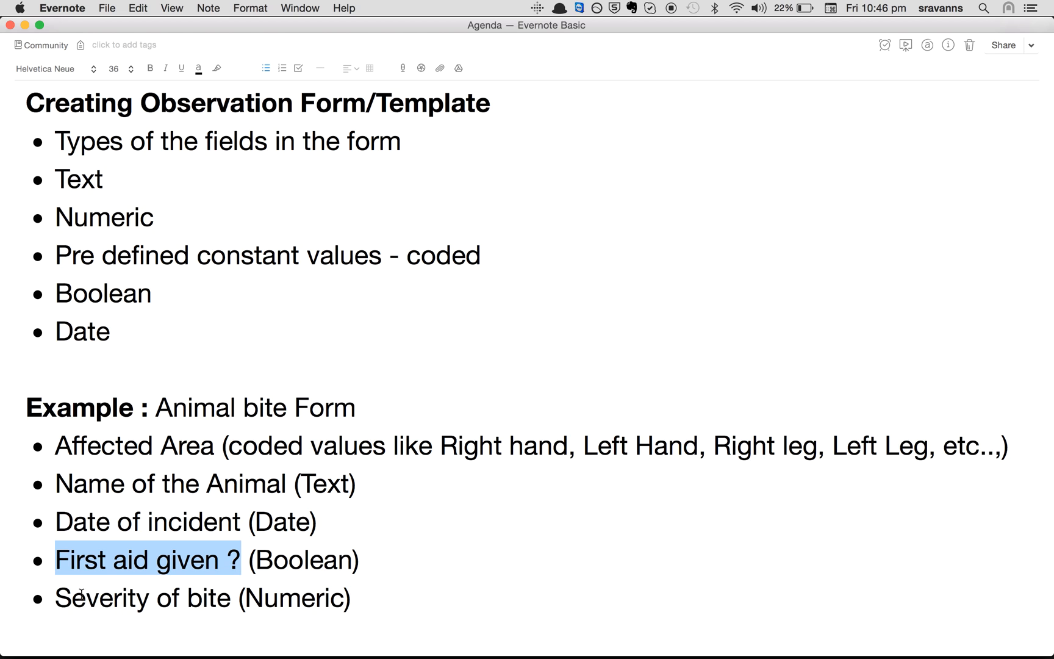
{"action": "left_click_drag", "start_coordinate": [56, 596], "coordinate": [238, 595]}
{"action": "key", "text": "super+Tab"}
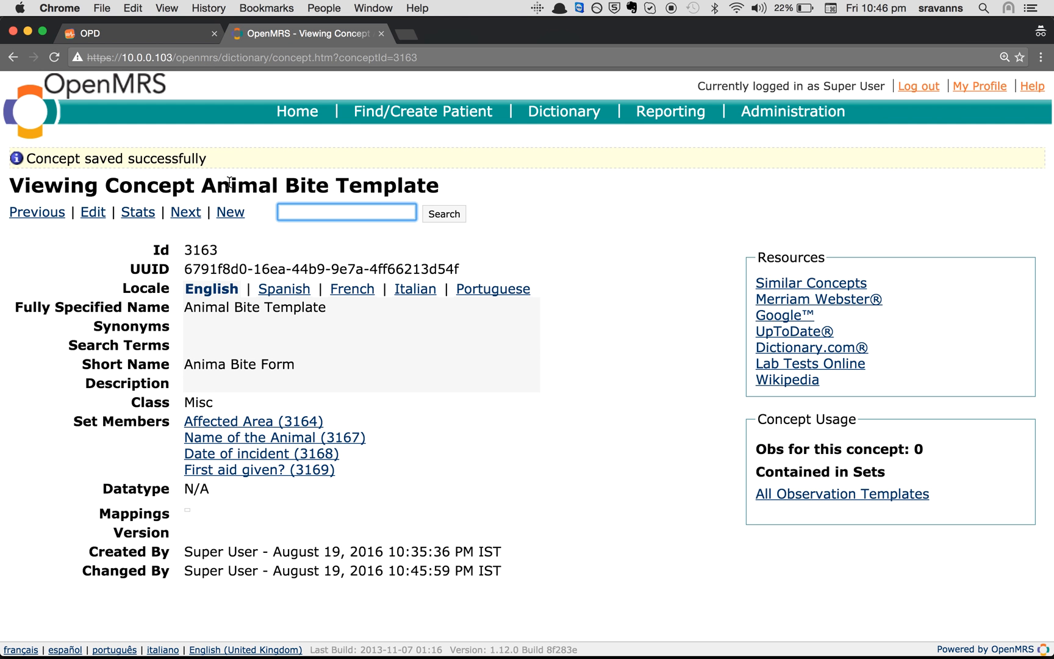
{"action": "left_click", "coordinate": [230, 214]}
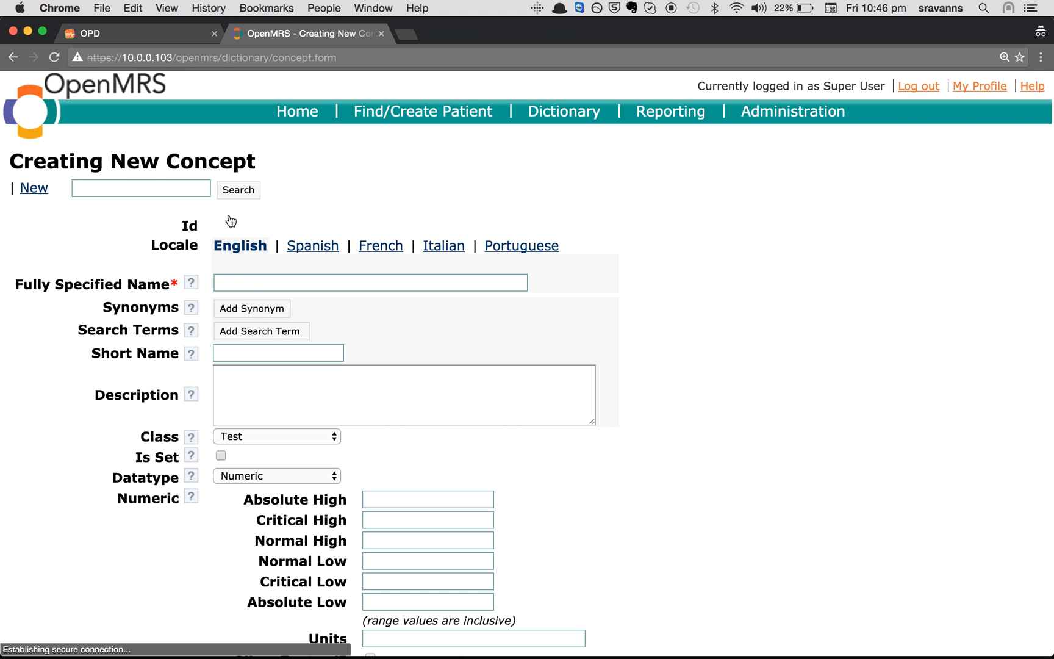
Create and save a 'Severity of bite' concept with class Misc and datatype Numeric
{"action": "left_click", "coordinate": [270, 285]}
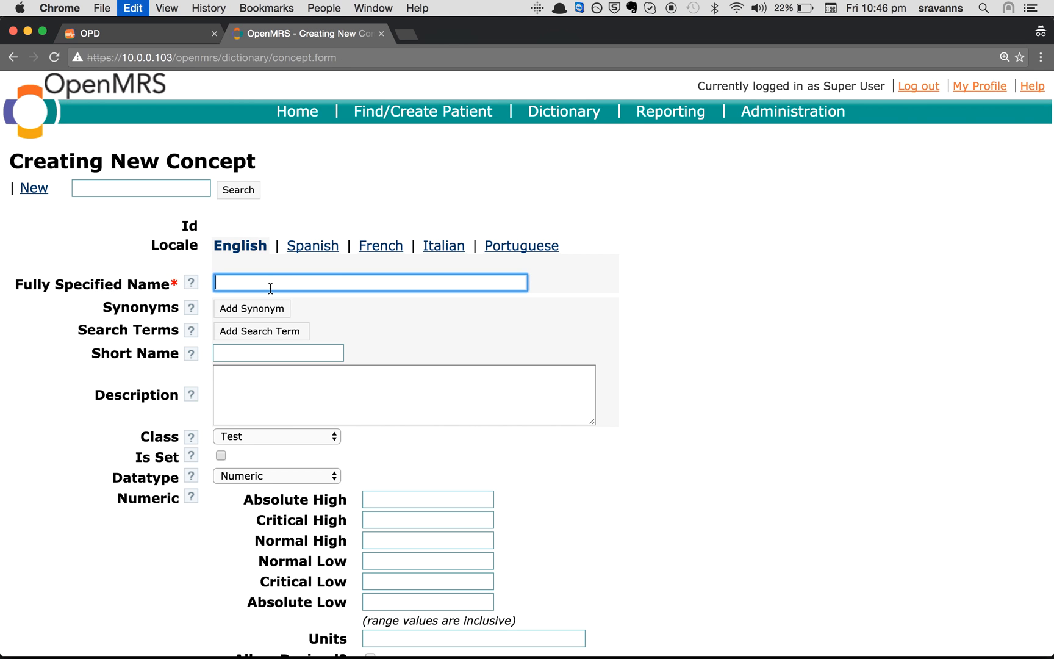
{"action": "type", "text": "Severity of bite"}
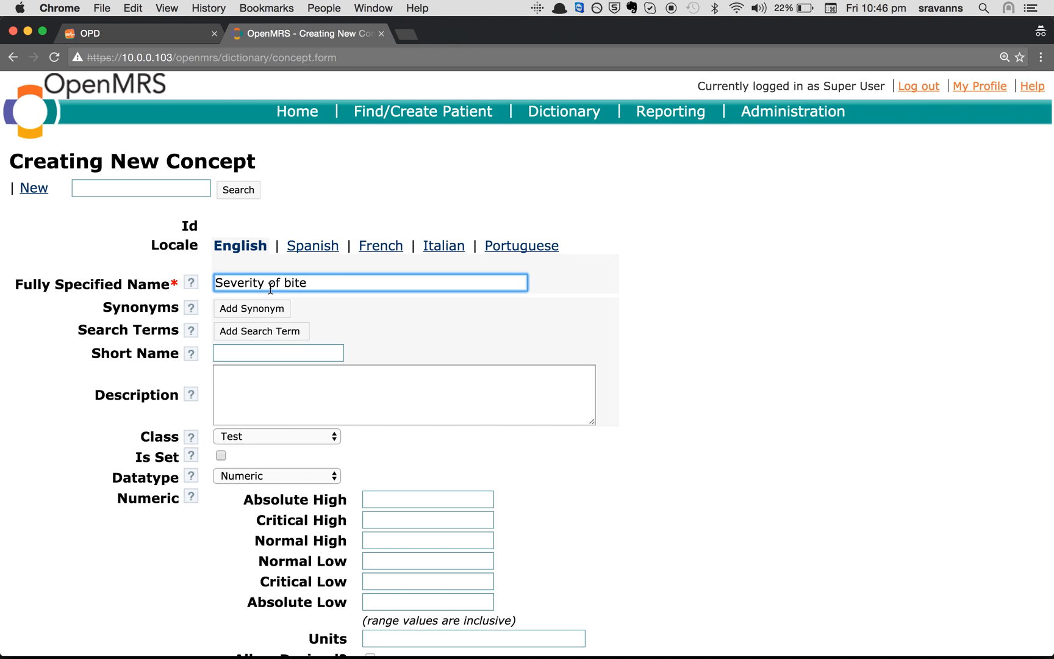
{"action": "left_click", "coordinate": [224, 439]}
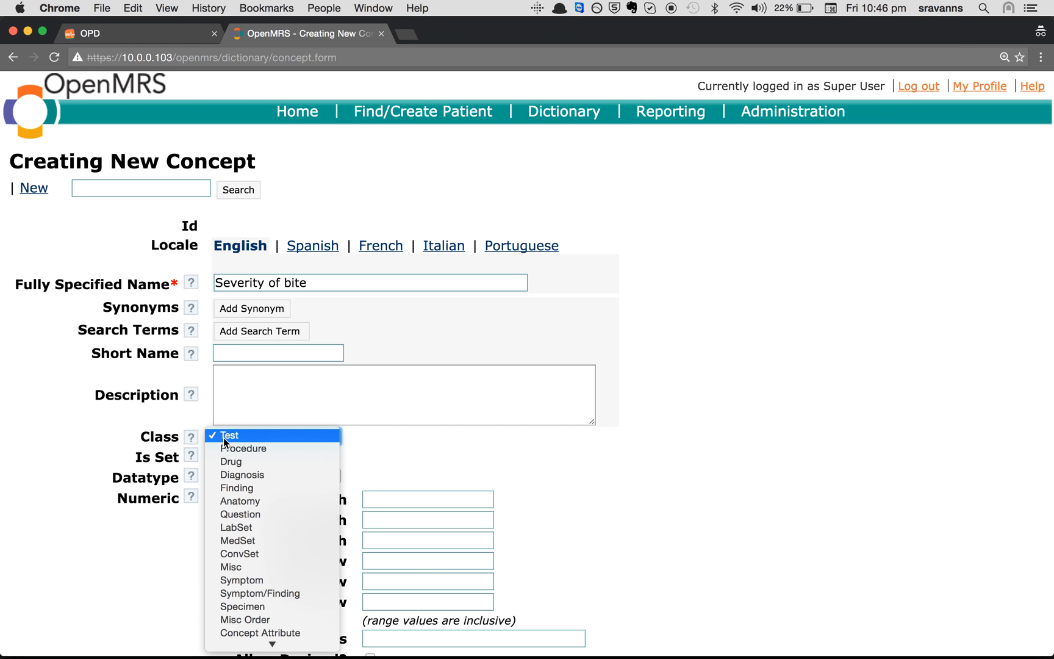
{"action": "left_click", "coordinate": [238, 567]}
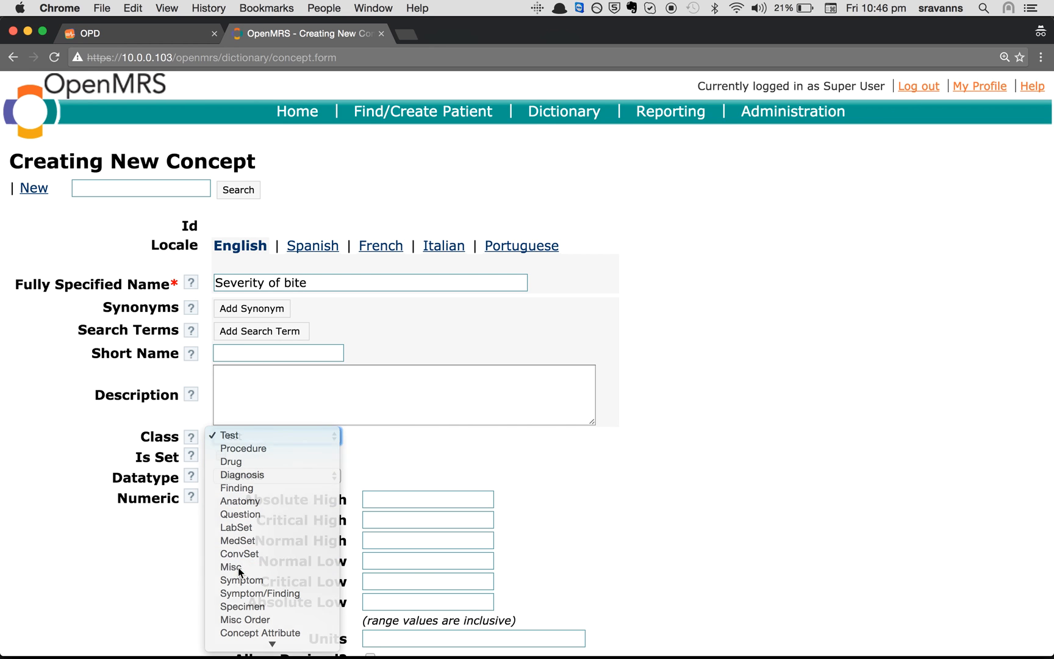
{"action": "left_click", "coordinate": [253, 475]}
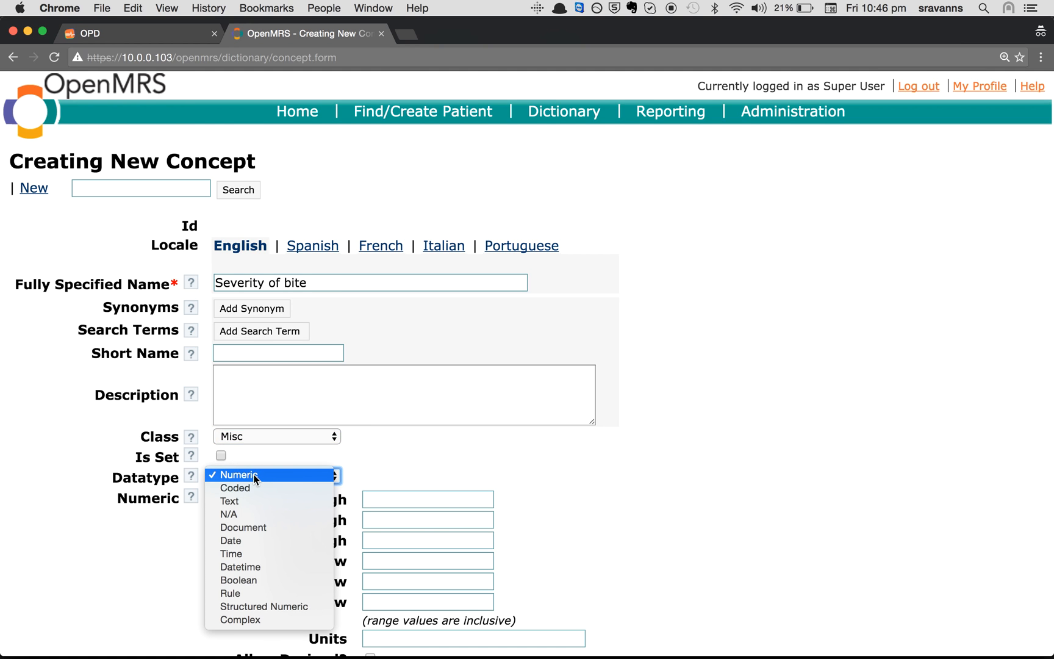
{"action": "key", "text": "super+Tab"}
{"action": "key", "text": "super+Tab"}
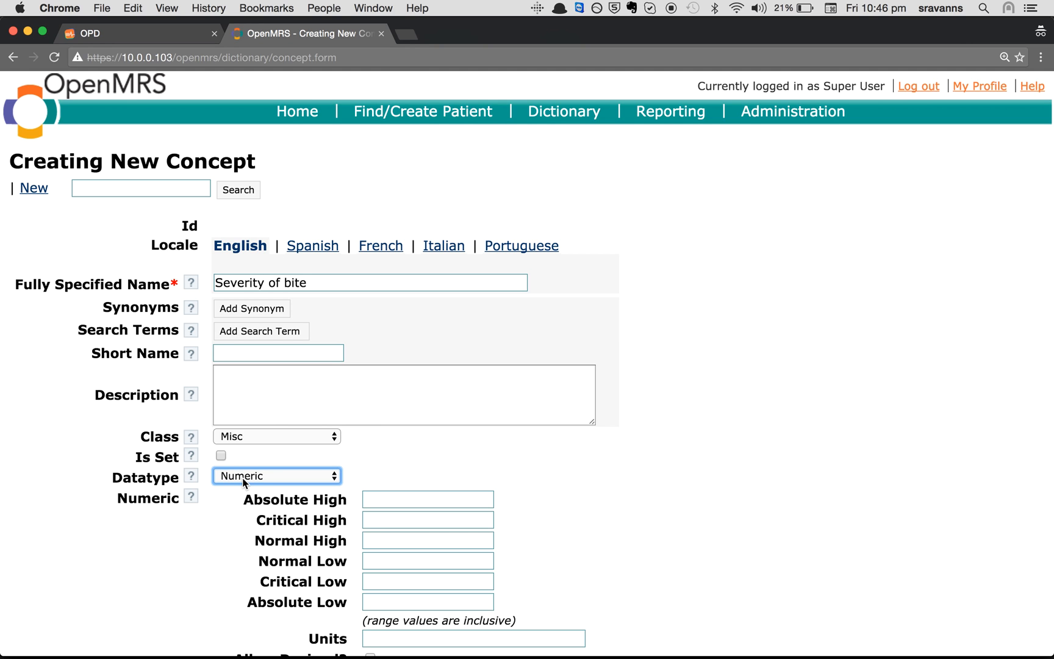
{"action": "scroll", "coordinate": [238, 575], "scroll_direction": "down", "scroll_amount": 3}
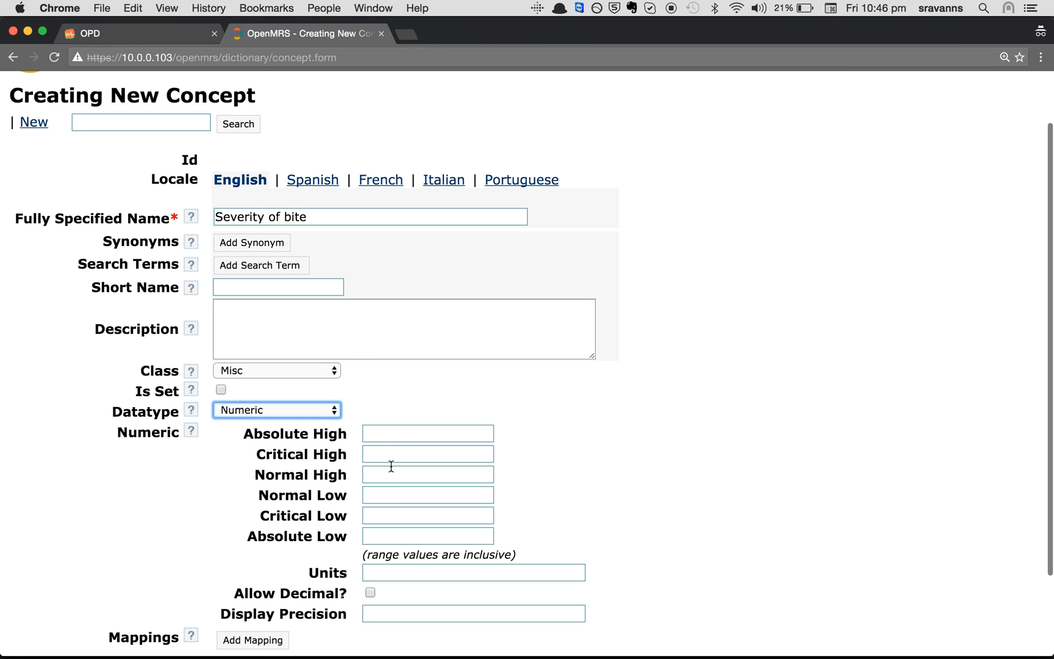
{"action": "scroll", "coordinate": [359, 549], "scroll_direction": "down", "scroll_amount": 5}
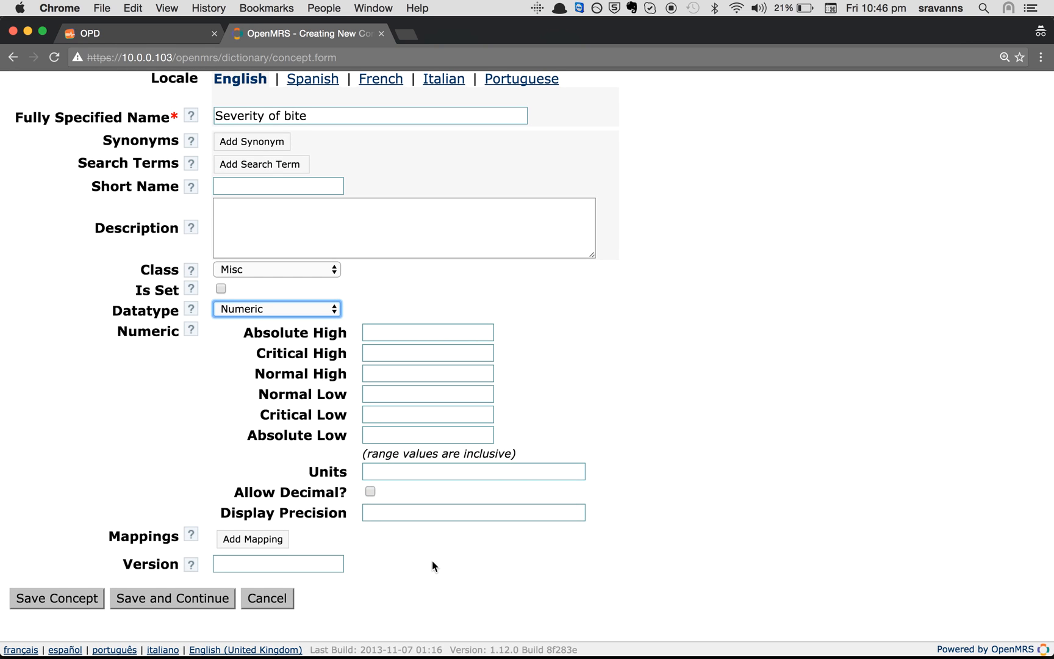
{"action": "left_click", "coordinate": [38, 597]}
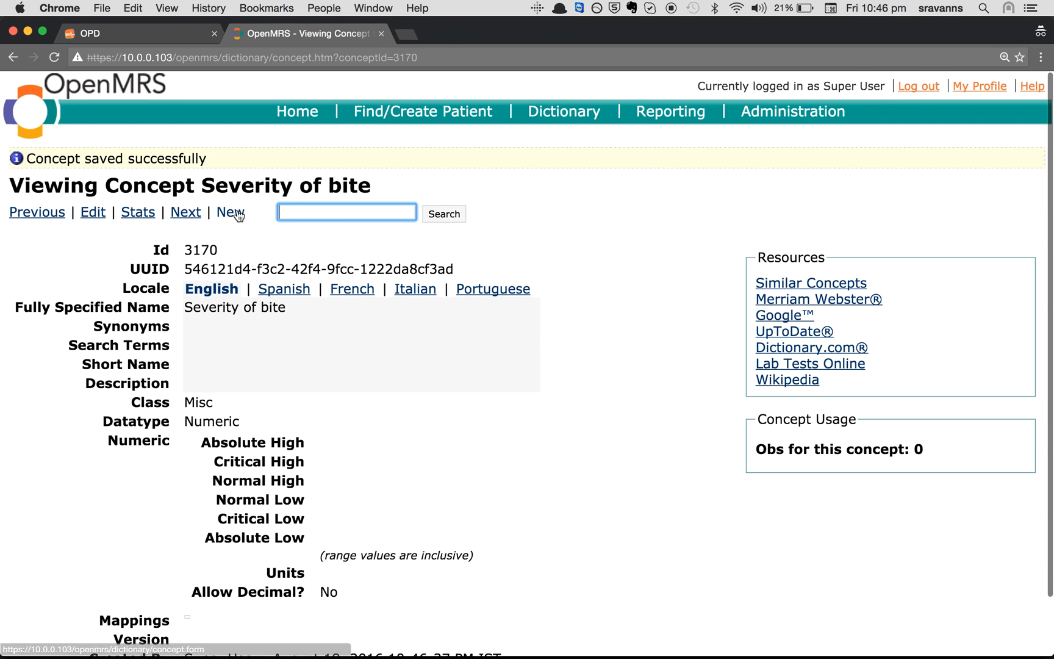
Search 'Animal Bite Temp' and open the Animal Bite Template concept for editing
{"action": "type", "text": "Anima"}
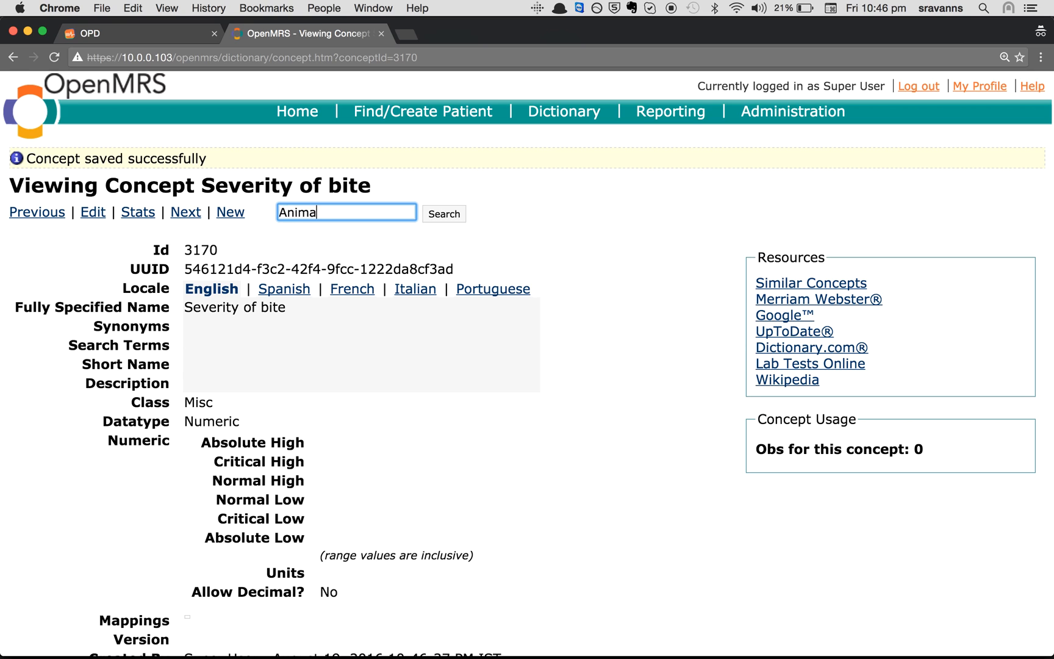
{"action": "type", "text": "l Bite Temp"}
{"action": "key", "text": "Return"}
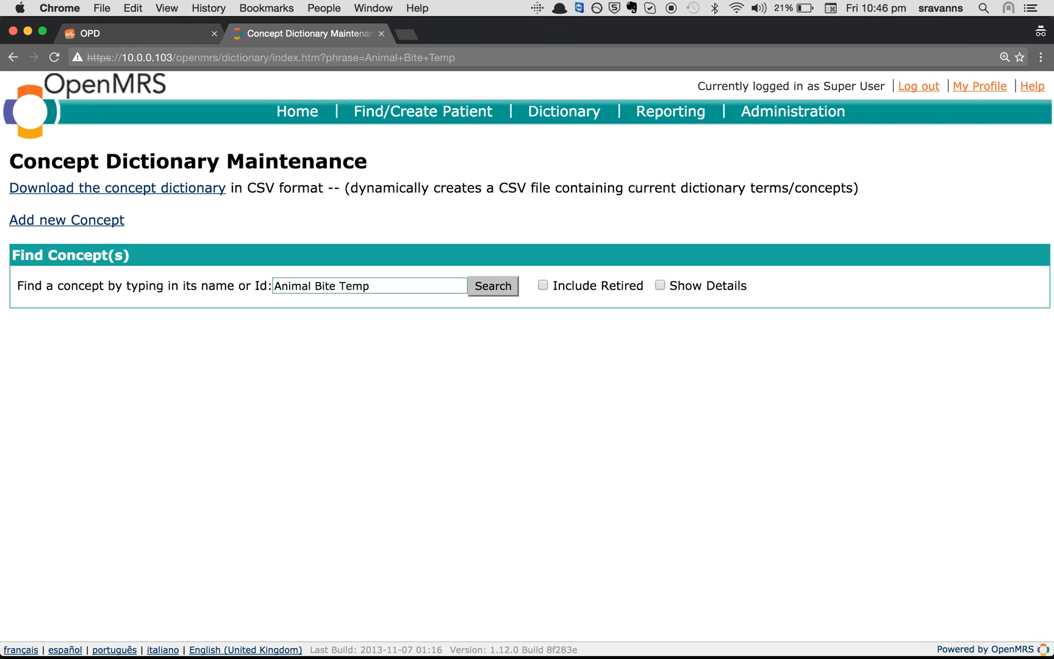
{"action": "left_click", "coordinate": [117, 333]}
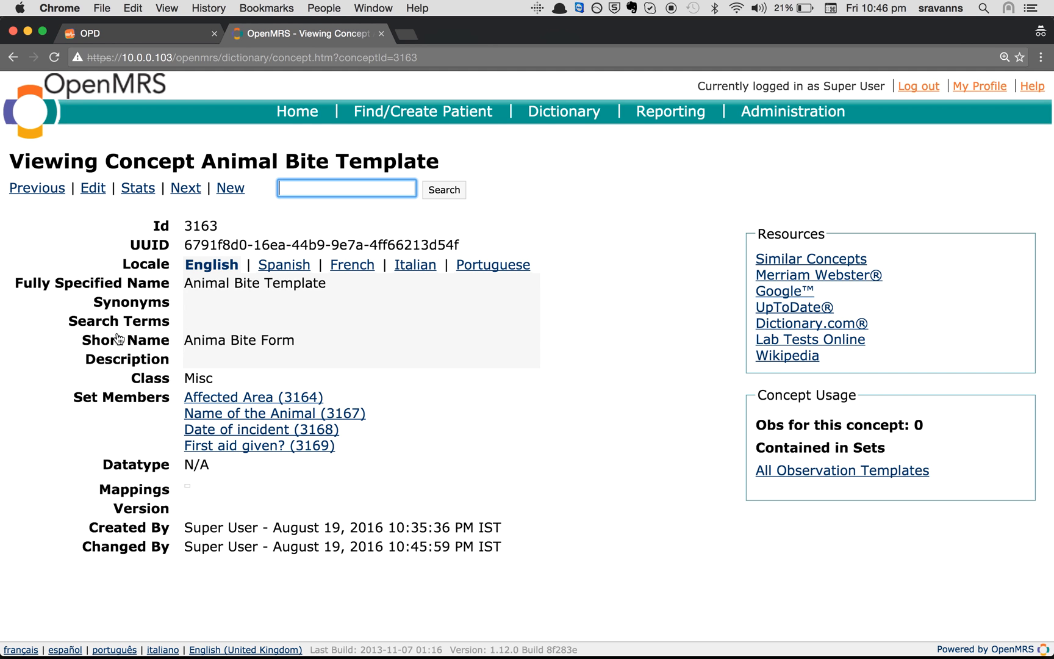
{"action": "left_click", "coordinate": [89, 189]}
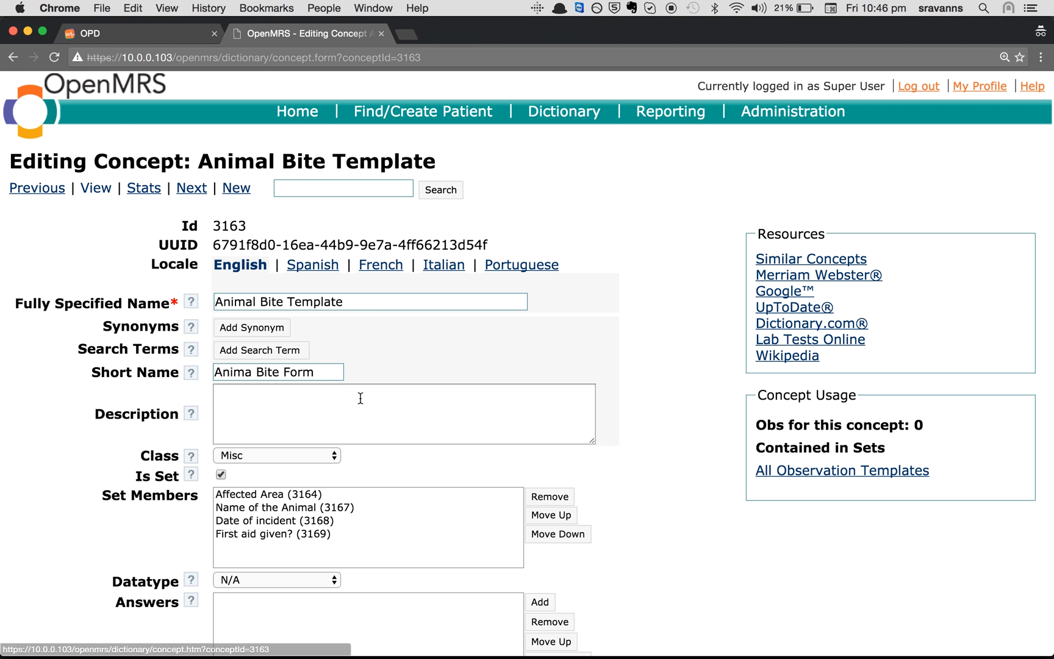
Add Severity of bite as a set member and save the template
{"action": "left_click", "coordinate": [539, 497]}
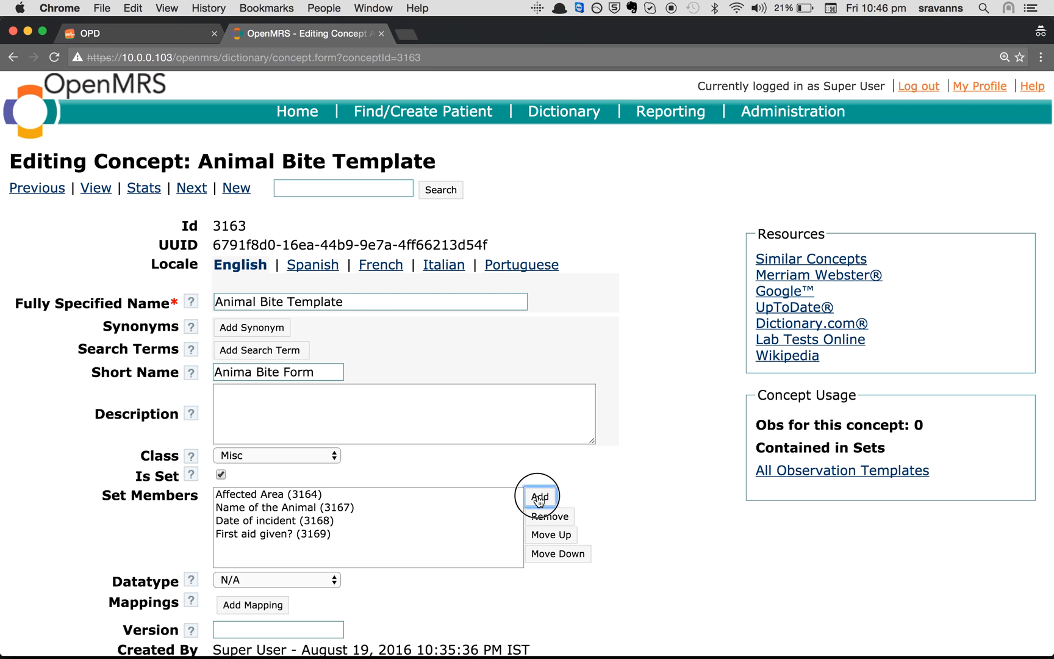
{"action": "type", "text": "Sever"}
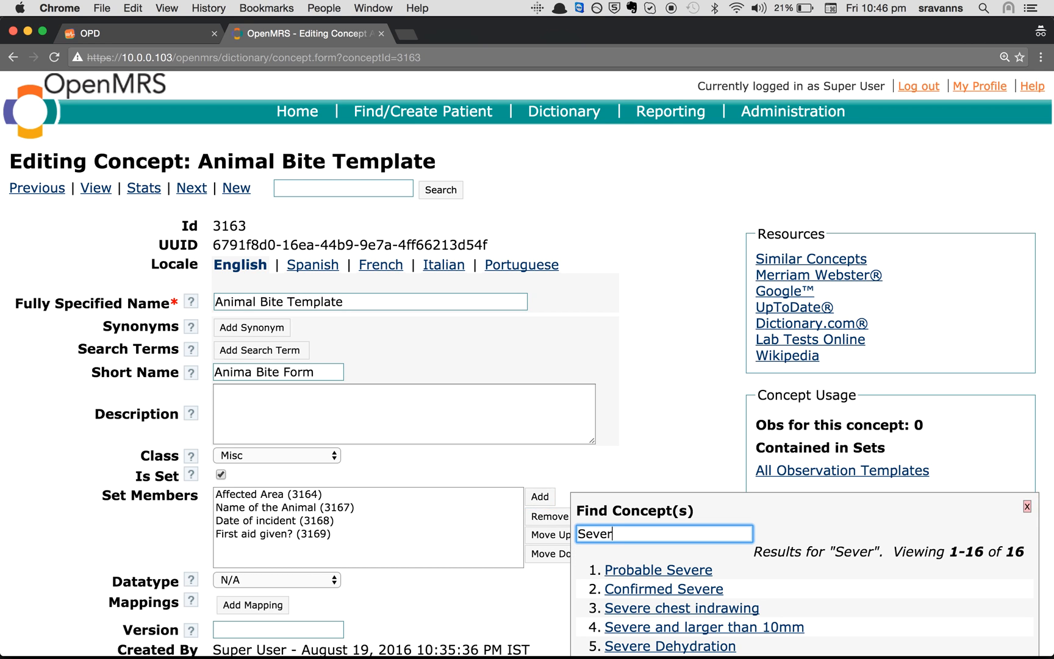
{"action": "scroll", "coordinate": [640, 583], "scroll_direction": "down", "scroll_amount": 5}
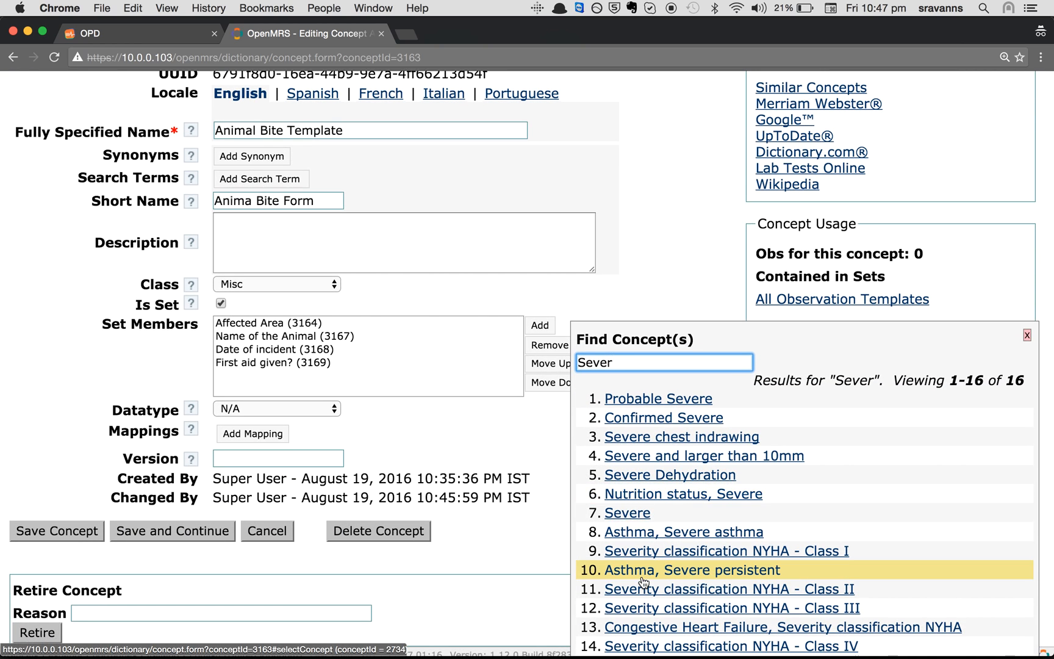
{"action": "type", "text": "ity of"}
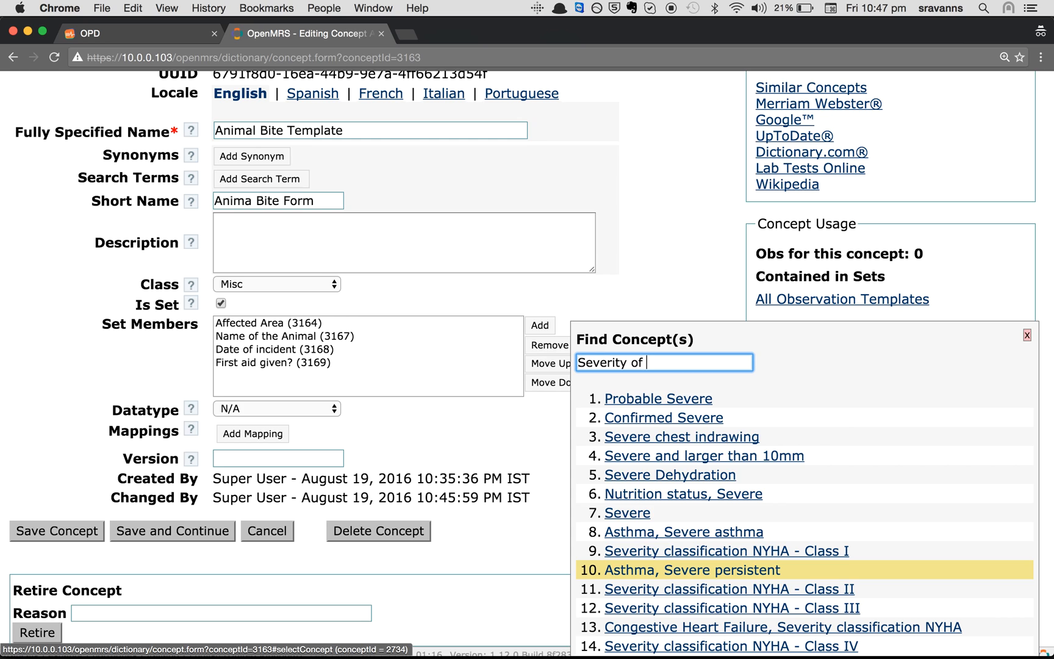
{"action": "type", "text": " b"}
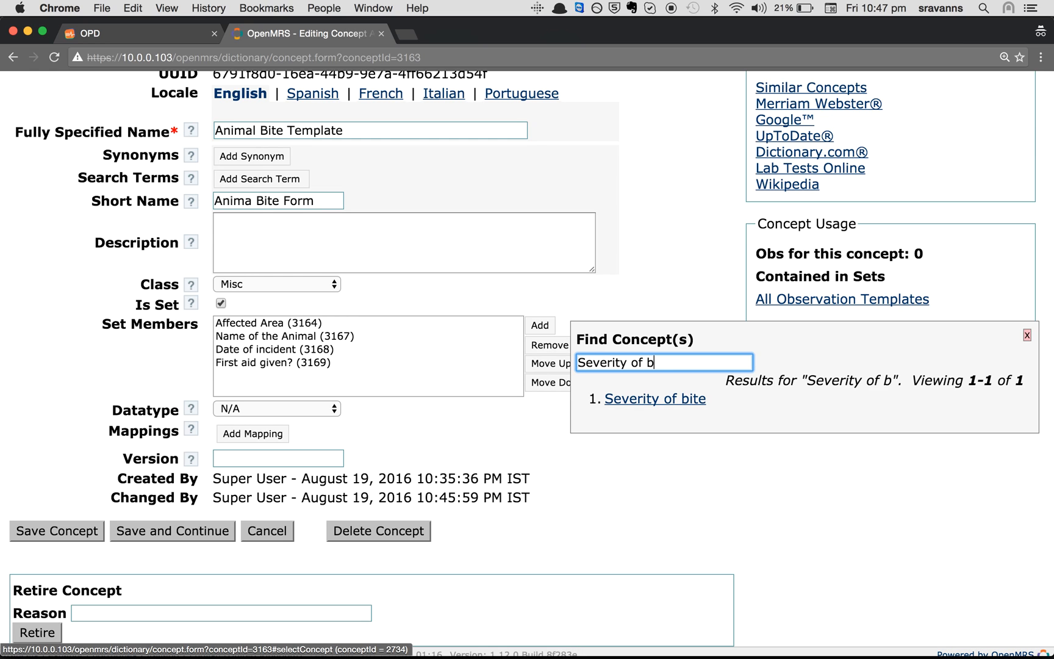
{"action": "left_click", "coordinate": [642, 400]}
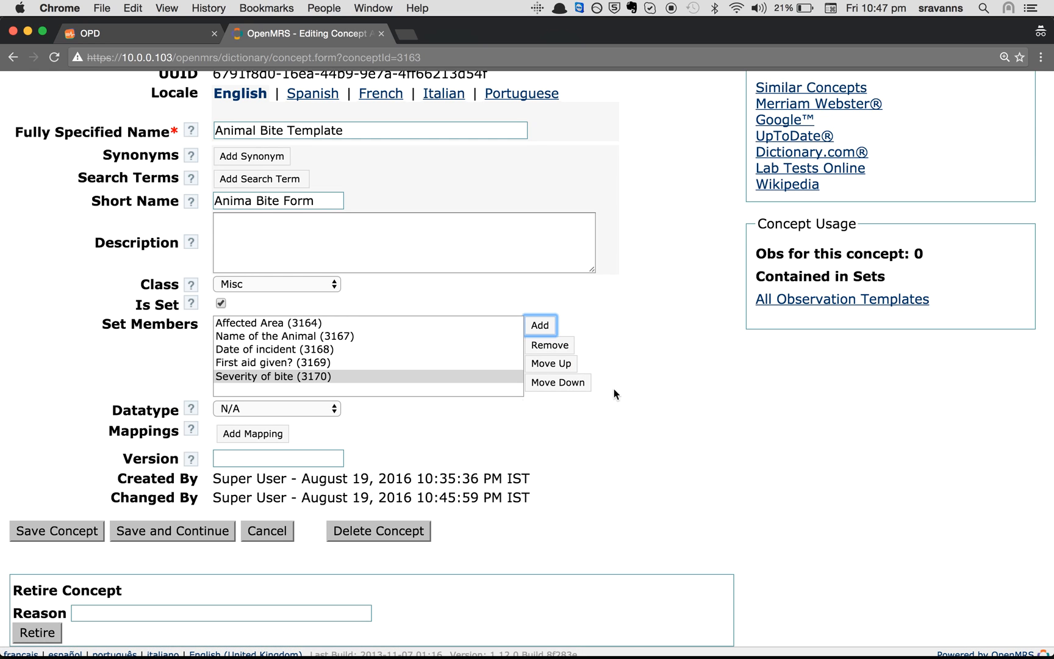
{"action": "left_click", "coordinate": [59, 532]}
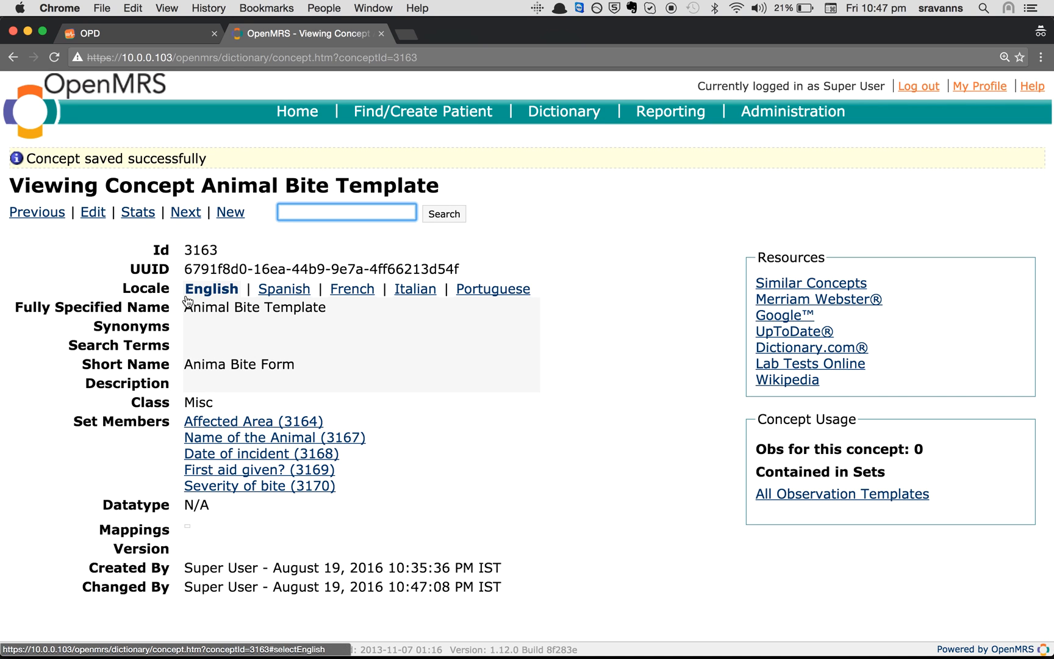
{"action": "left_click", "coordinate": [118, 29]}
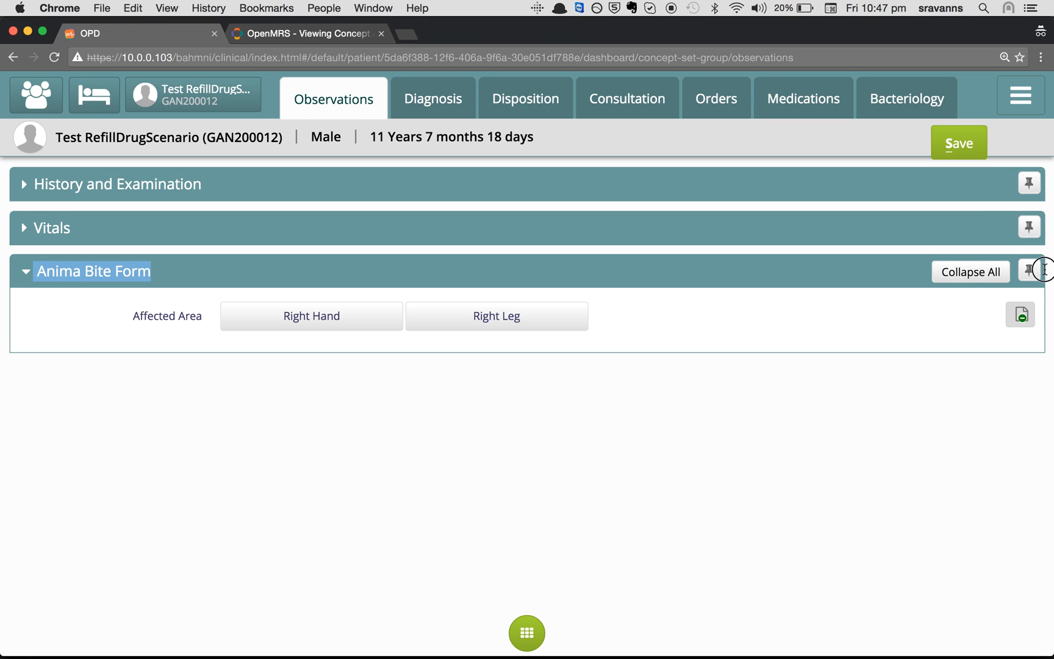
Pin the Anima Bite Form section on the OPD Observations page and reload it
{"action": "triple_click", "coordinate": [1030, 269]}
{"action": "left_click", "coordinate": [847, 321]}
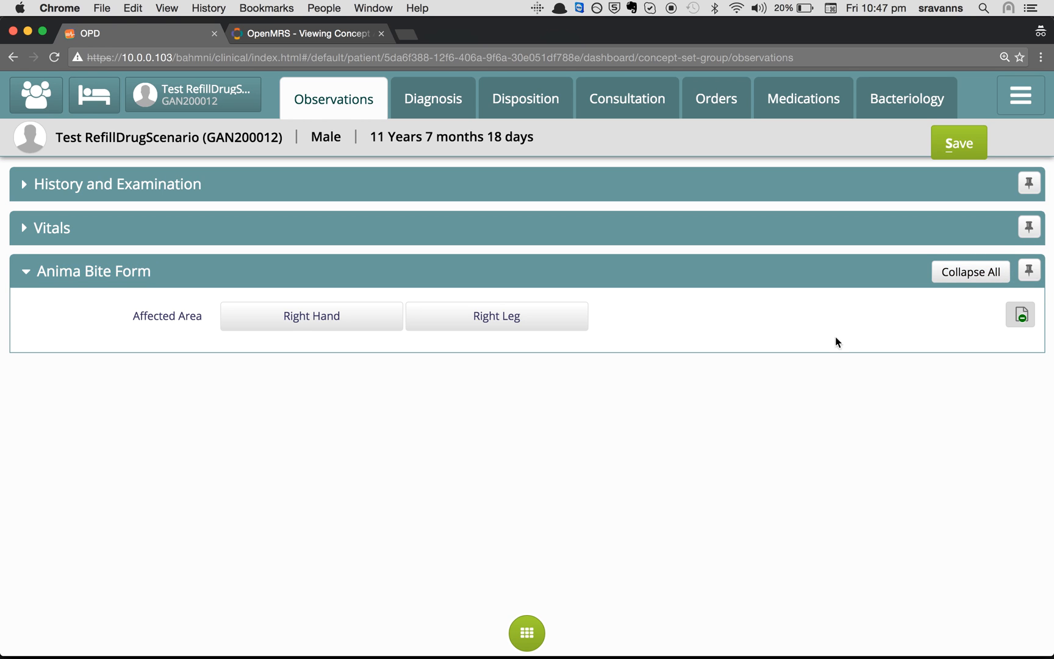
{"action": "left_click", "coordinate": [1031, 271]}
{"action": "left_click", "coordinate": [1028, 270]}
{"action": "key", "text": "super+r"}
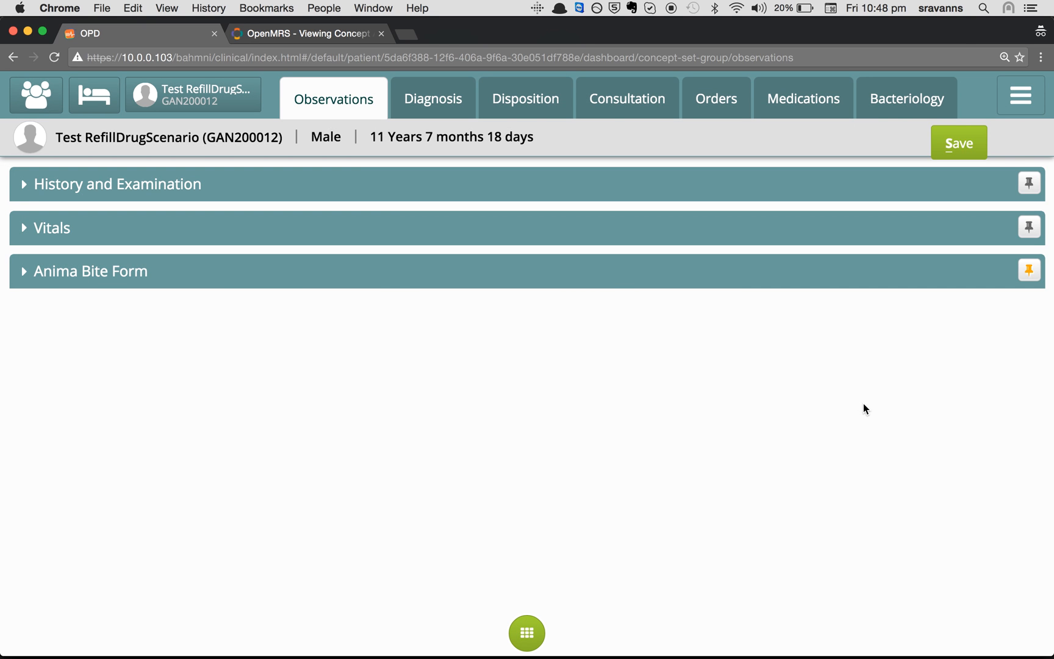
Expand the Anima Bite Form, choose the affected area and enter animal name 'tehksn'
{"action": "left_click", "coordinate": [24, 273]}
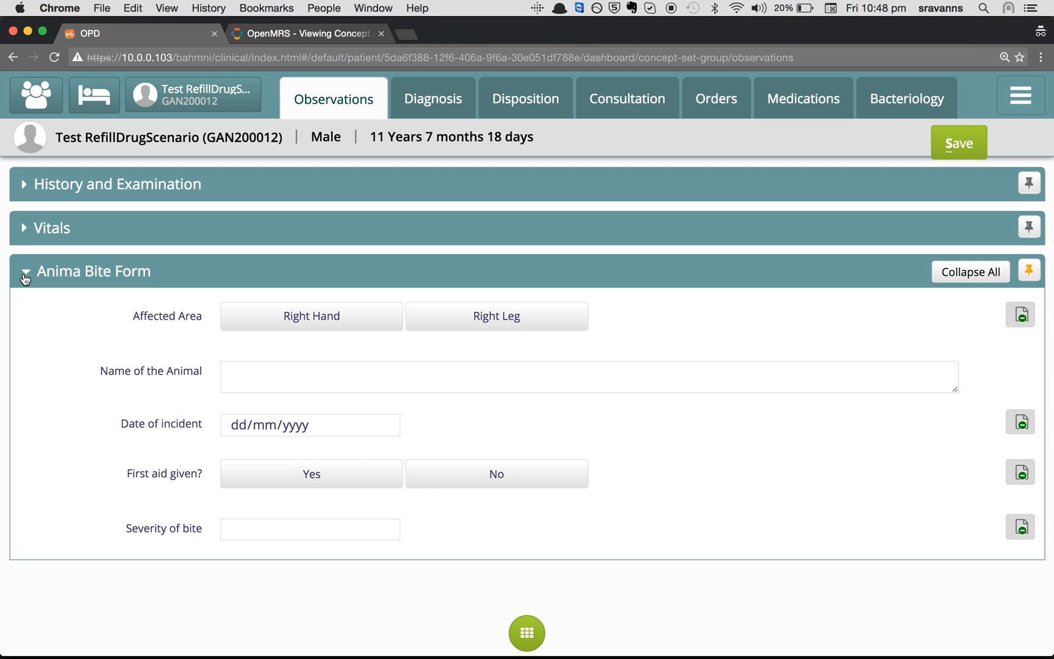
{"action": "scroll", "coordinate": [85, 403], "scroll_direction": "down", "scroll_amount": 2}
{"action": "left_click_drag", "start_coordinate": [125, 272], "coordinate": [268, 276]}
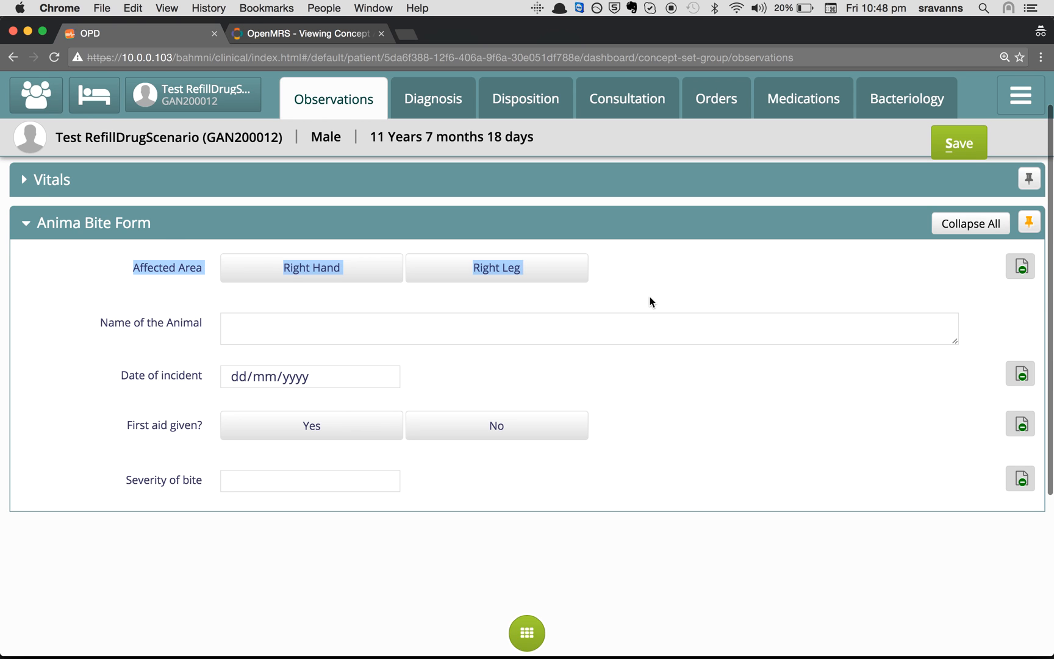
{"action": "left_click", "coordinate": [421, 275]}
{"action": "left_click", "coordinate": [385, 272]}
{"action": "left_click", "coordinate": [573, 269]}
{"action": "left_click", "coordinate": [376, 276]}
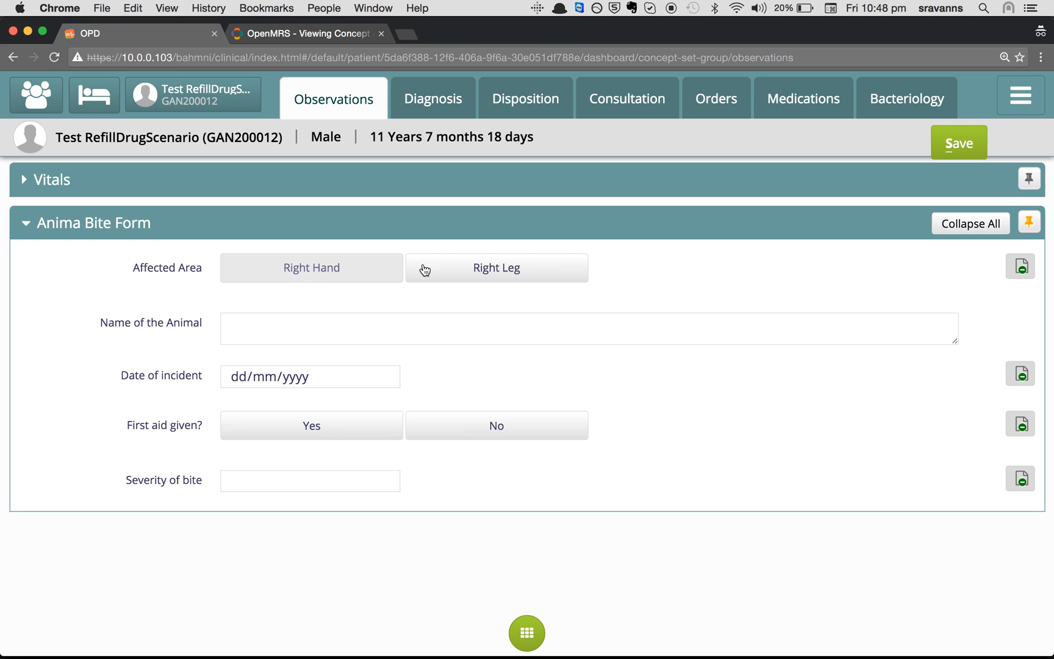
{"action": "left_click", "coordinate": [232, 330]}
{"action": "type", "text": "teh"}
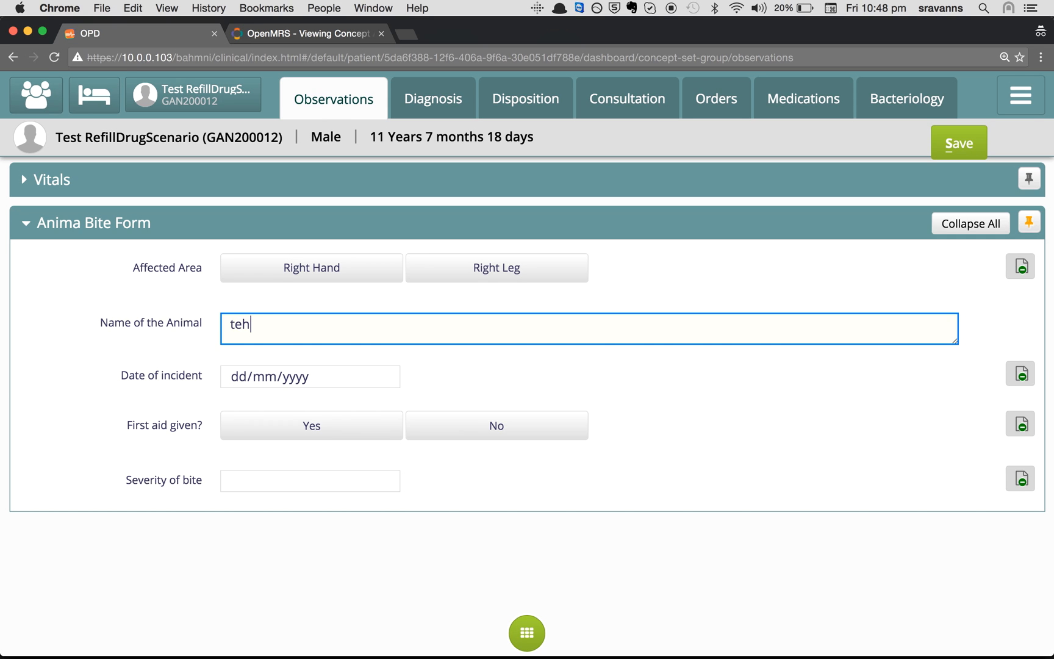
{"action": "type", "text": "ksn"}
Set incident date 02/08/2016, first aid No, severity 12, area Right Leg, and save
{"action": "left_click", "coordinate": [382, 376]}
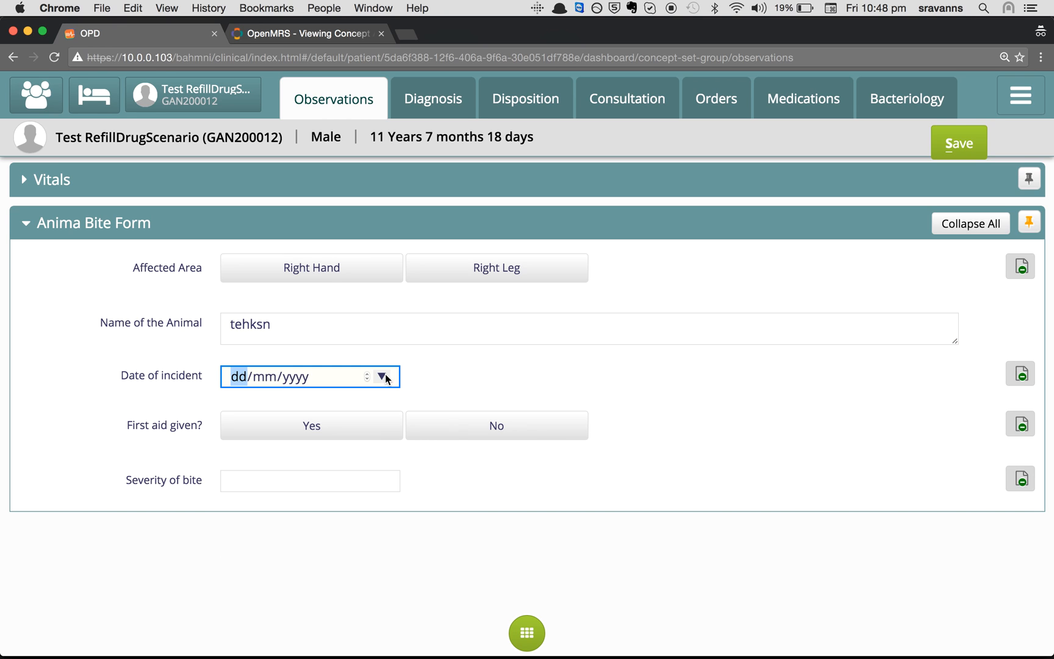
{"action": "left_click", "coordinate": [311, 464]}
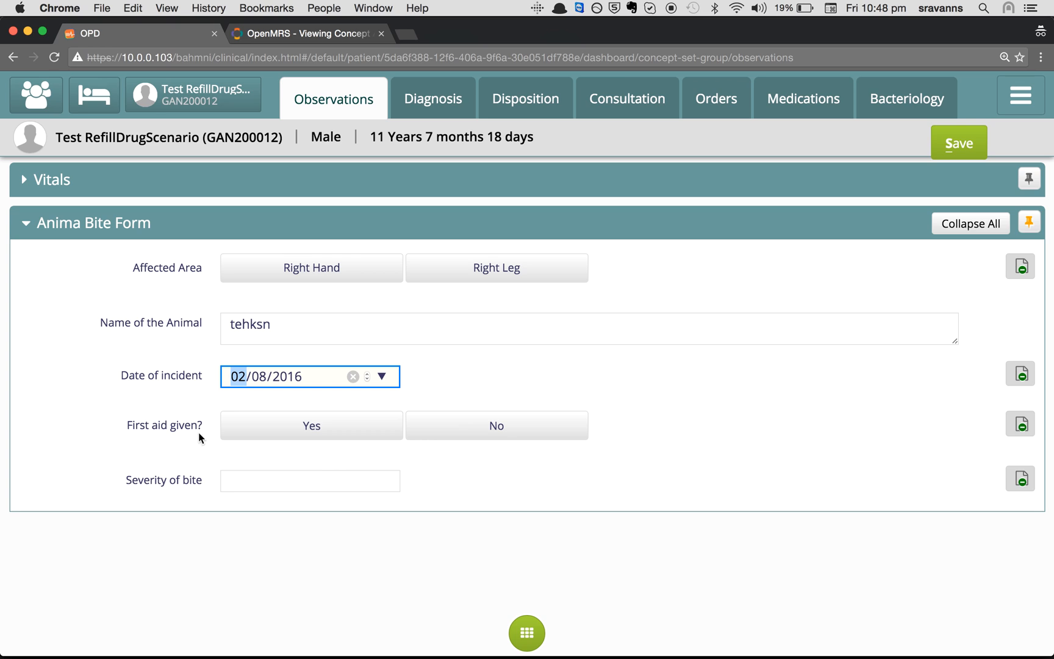
{"action": "left_click_drag", "start_coordinate": [129, 422], "coordinate": [184, 419]}
{"action": "left_click", "coordinate": [306, 423]}
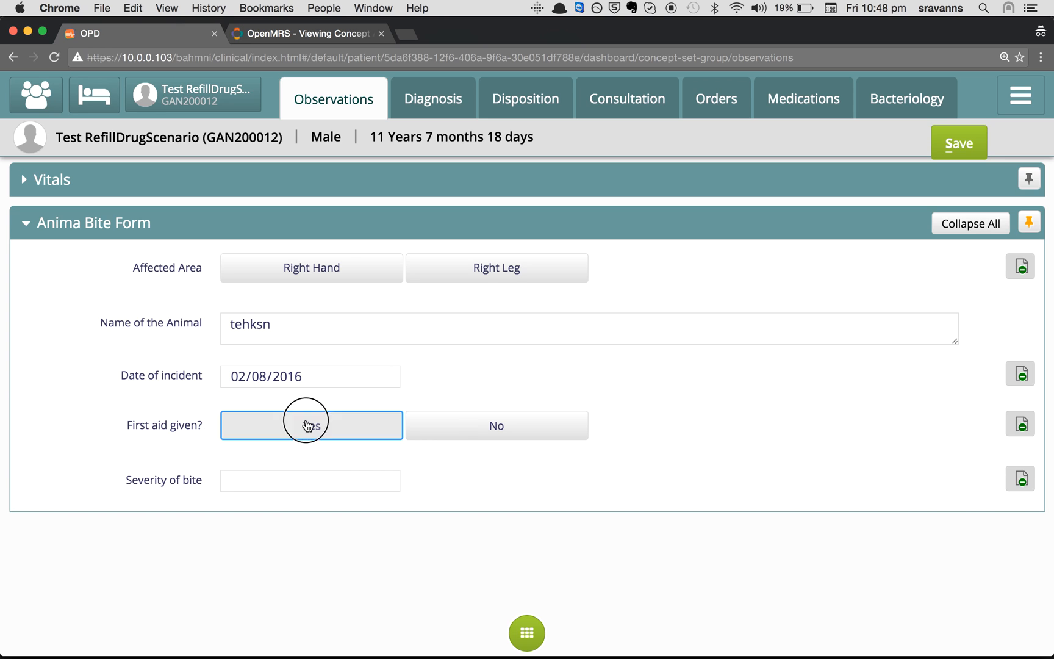
{"action": "left_click", "coordinate": [496, 419]}
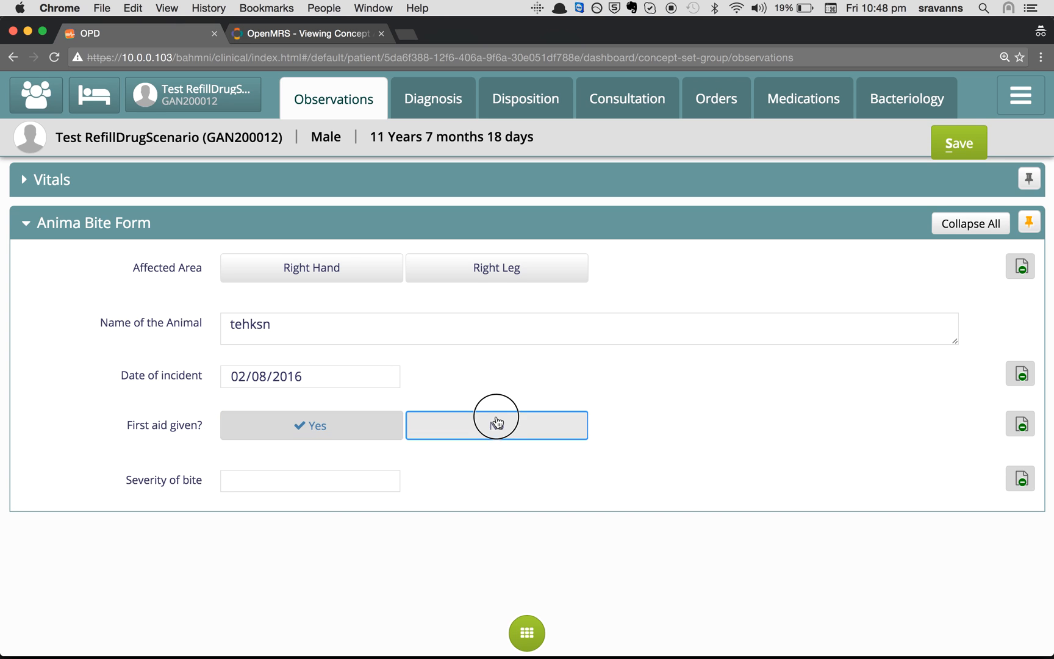
{"action": "left_click", "coordinate": [296, 475]}
{"action": "type", "text": "12"}
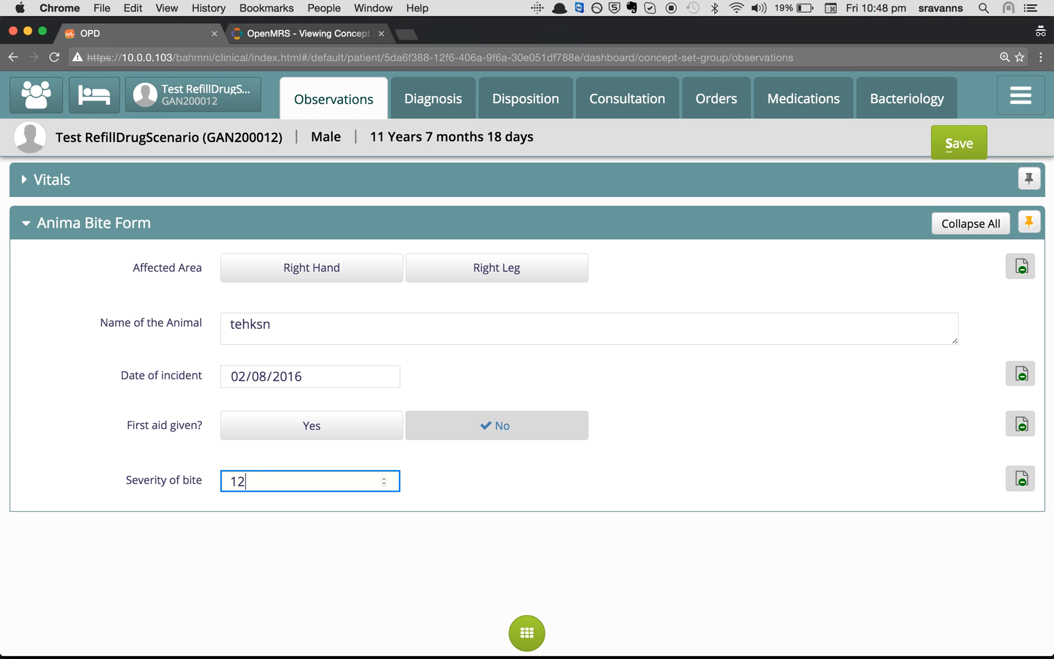
{"action": "left_click", "coordinate": [518, 274]}
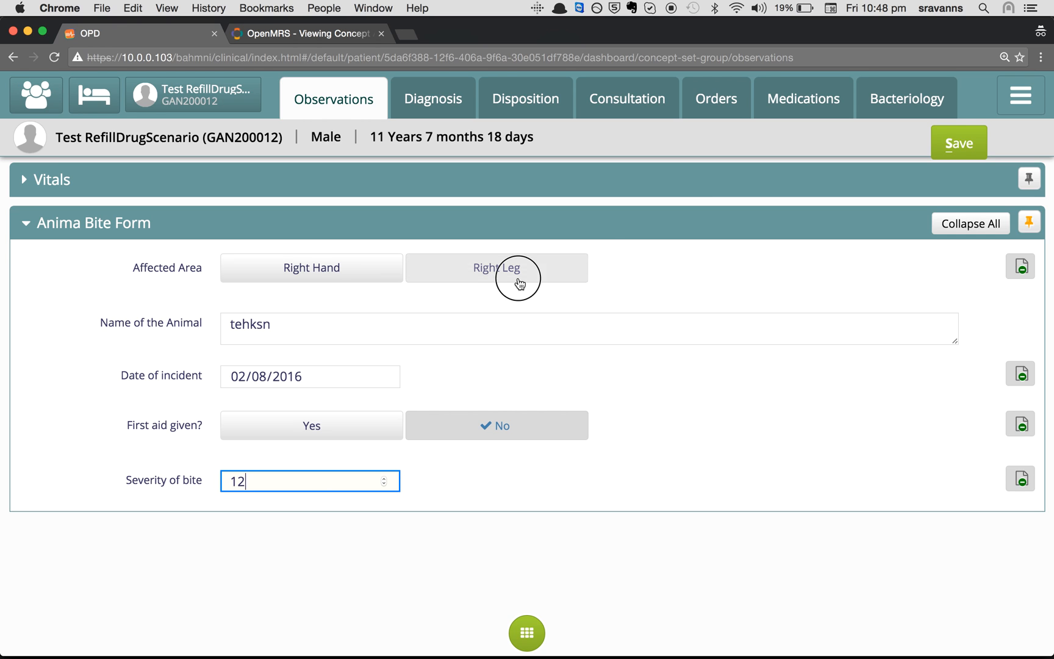
{"action": "left_click", "coordinate": [941, 154]}
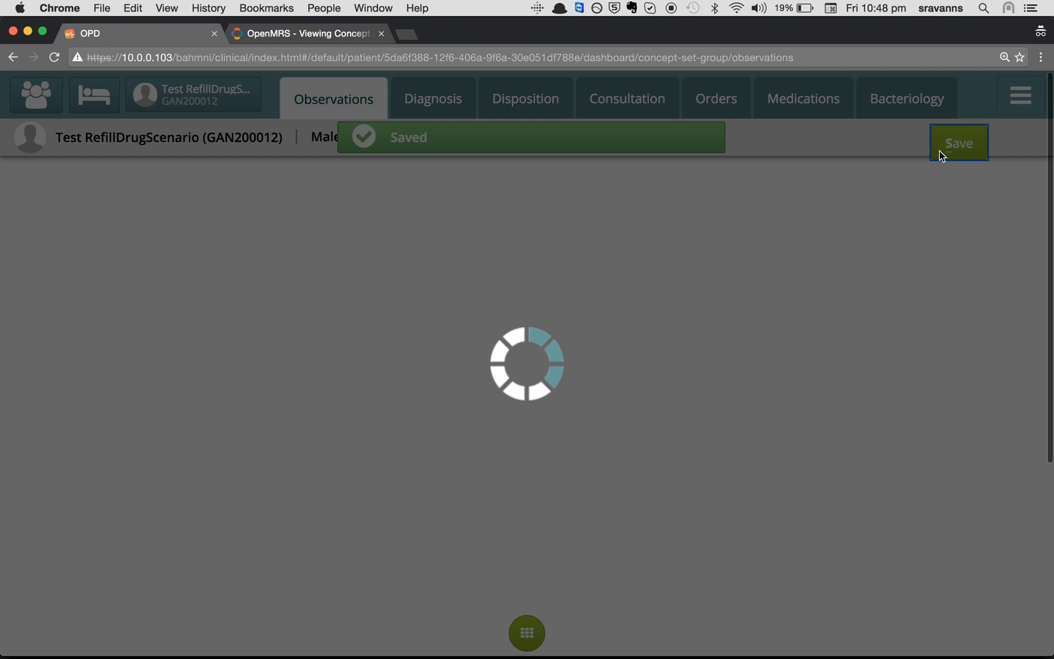